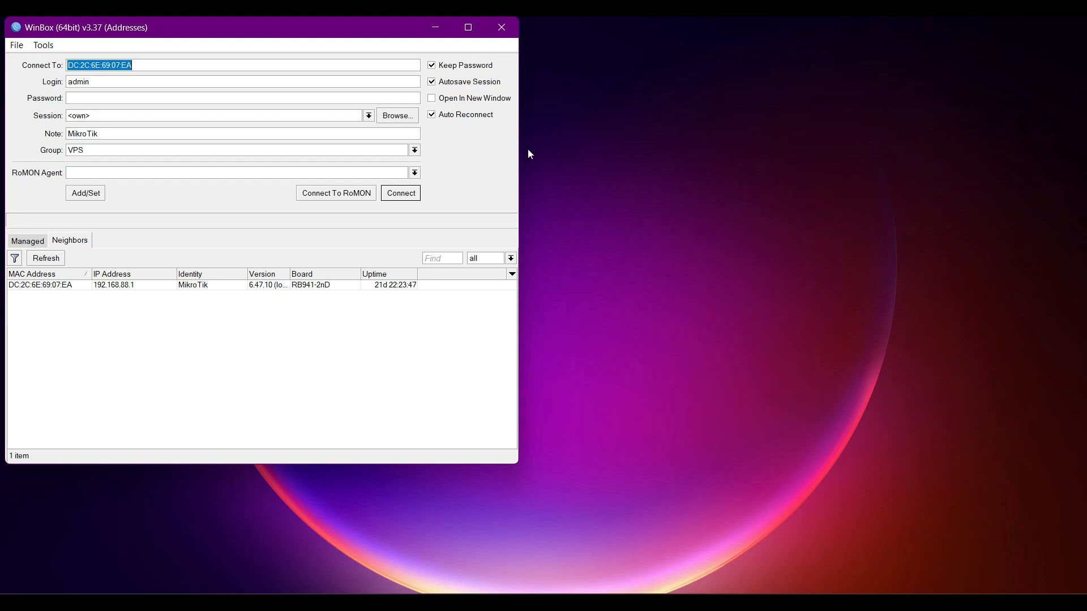
# - Refresh the neighbour list and connect to the discovered MikroTik router by its MAC address with the login admin
pyautogui.click(470, 33)
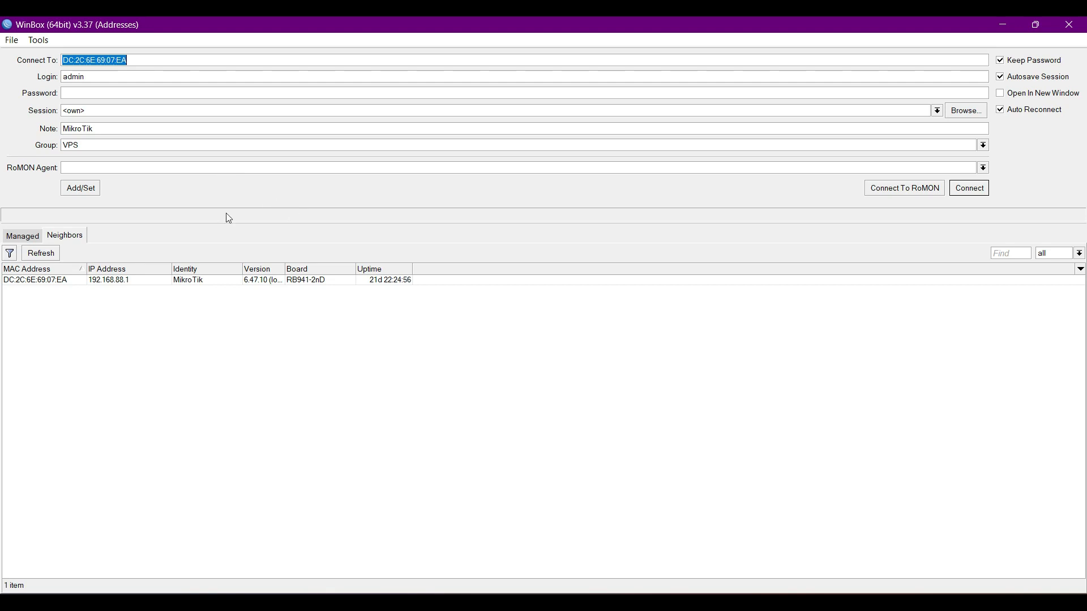
pyautogui.click(19, 242)
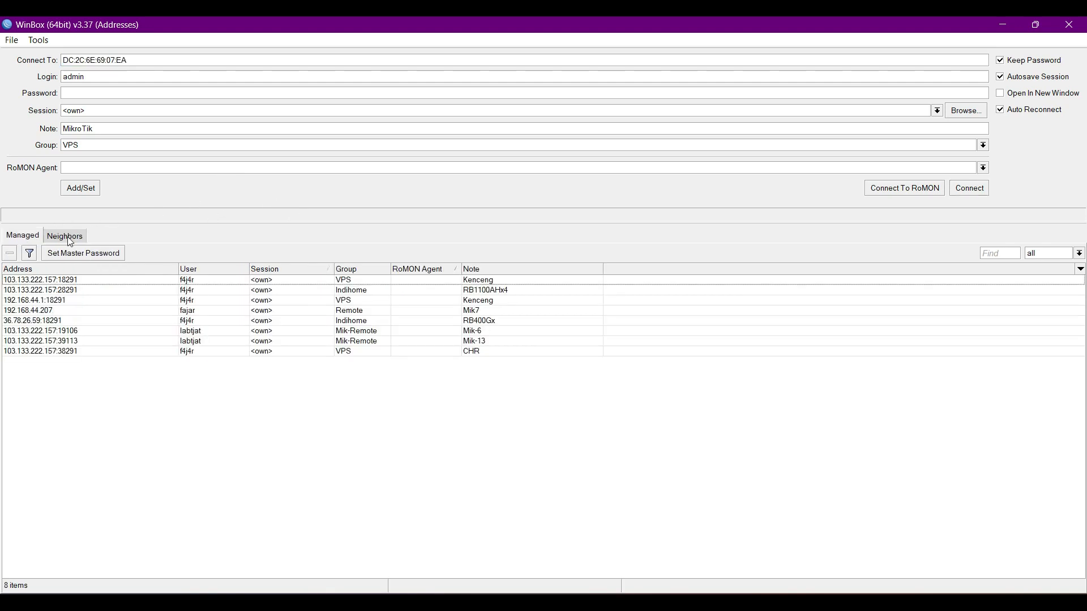
pyautogui.click(68, 236)
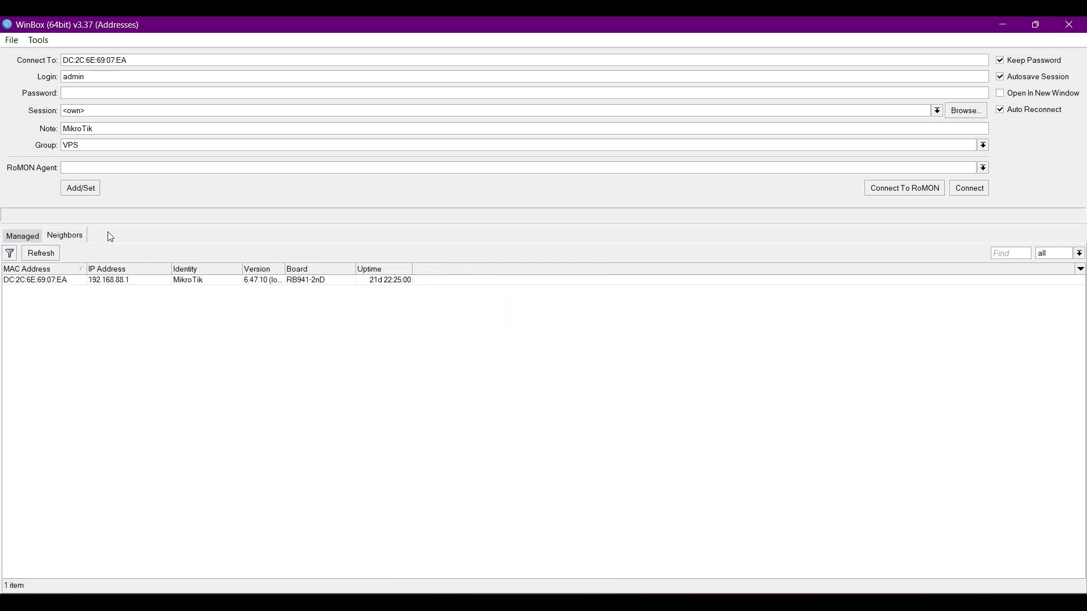
pyautogui.click(43, 255)
pyautogui.click(69, 280)
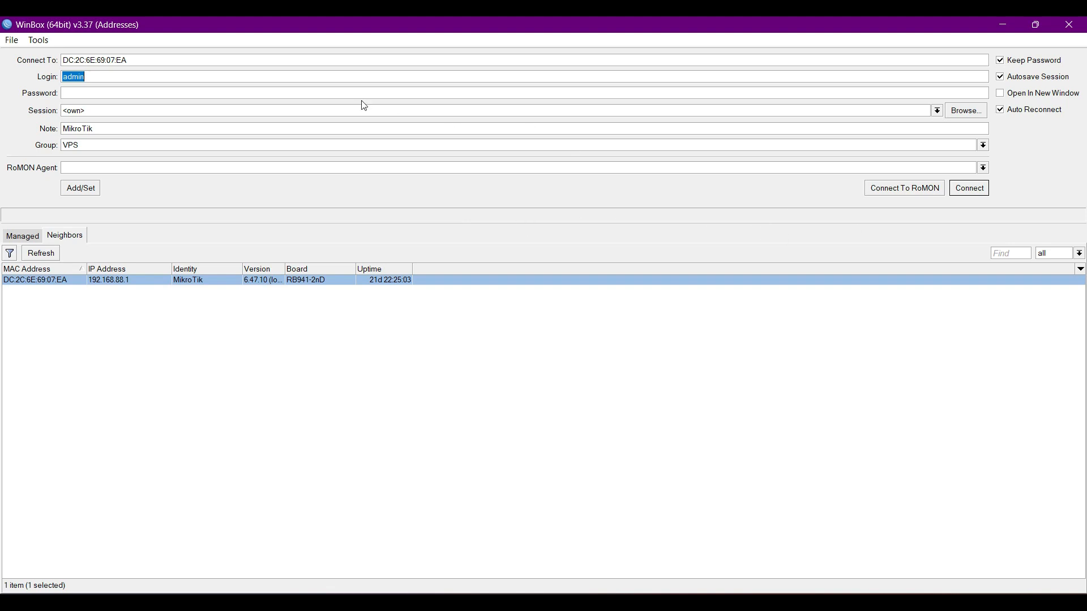
pyautogui.click(107, 279)
pyautogui.click(59, 282)
pyautogui.click(137, 79)
pyautogui.click(975, 193)
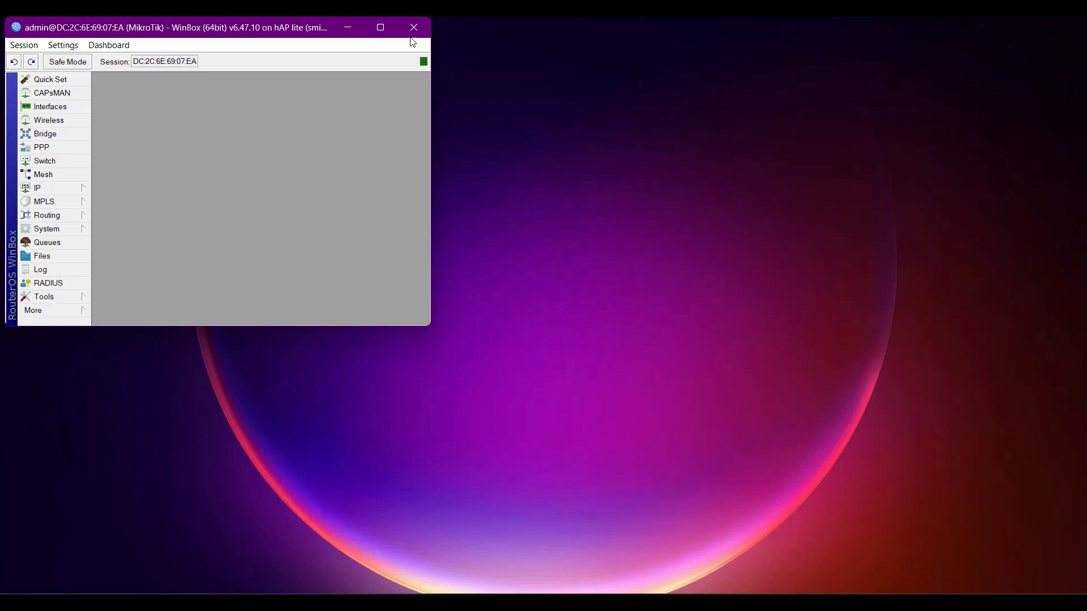
pyautogui.click(379, 28)
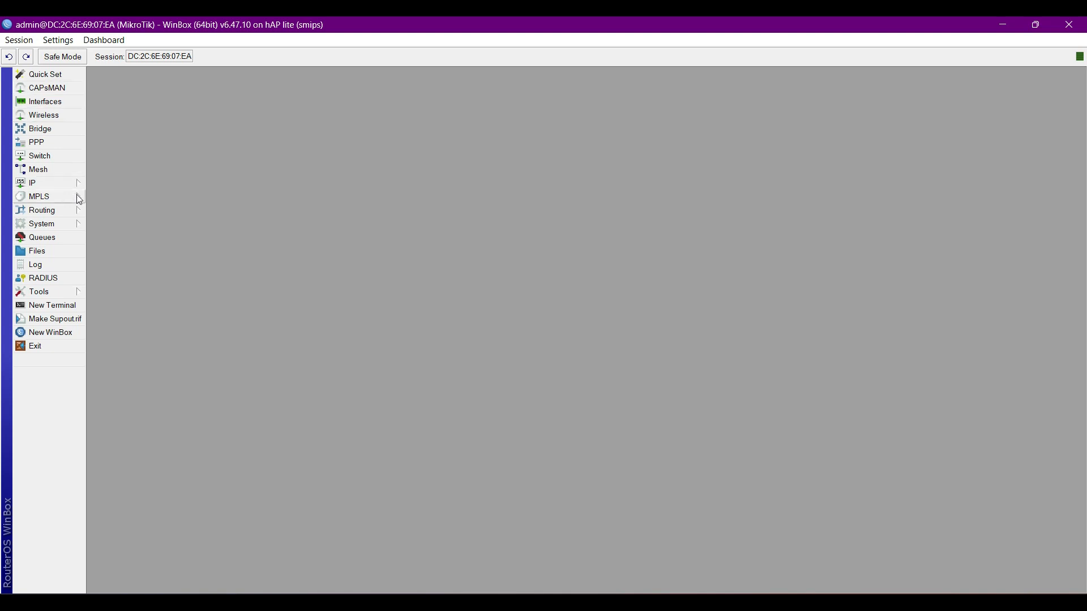
# - Reset the router configuration with No Default Configuration enabled, approve the reboot, and reconnect to the router
pyautogui.click(68, 224)
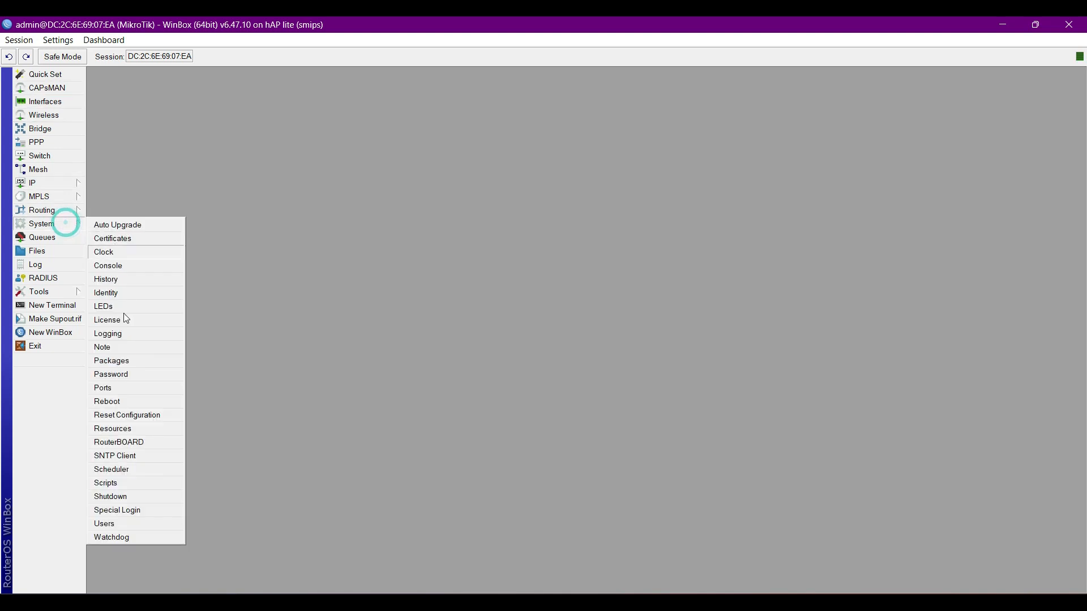
pyautogui.click(134, 416)
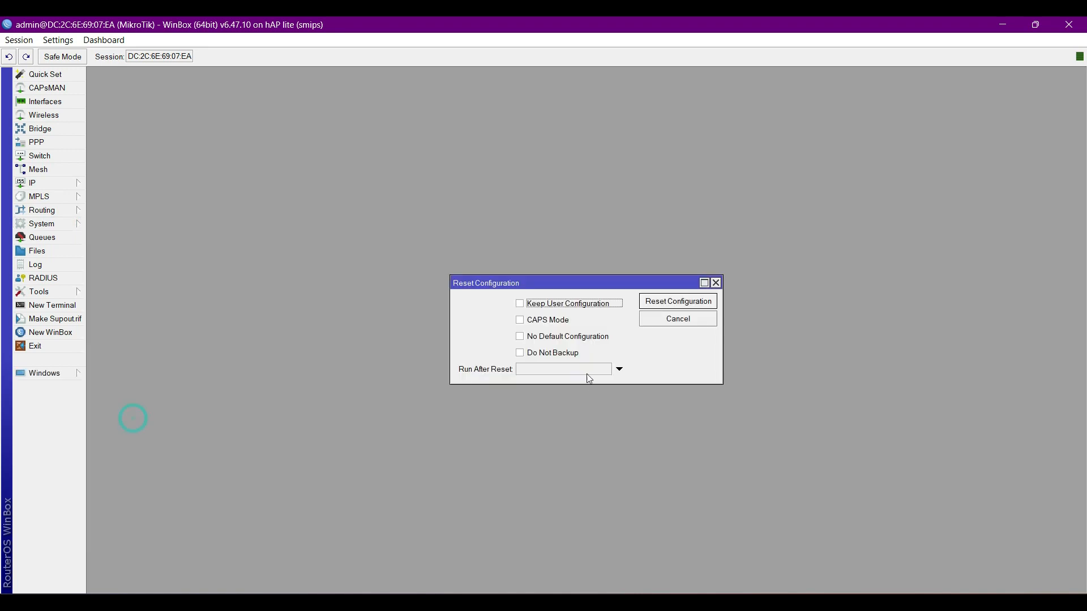
pyautogui.click(522, 337)
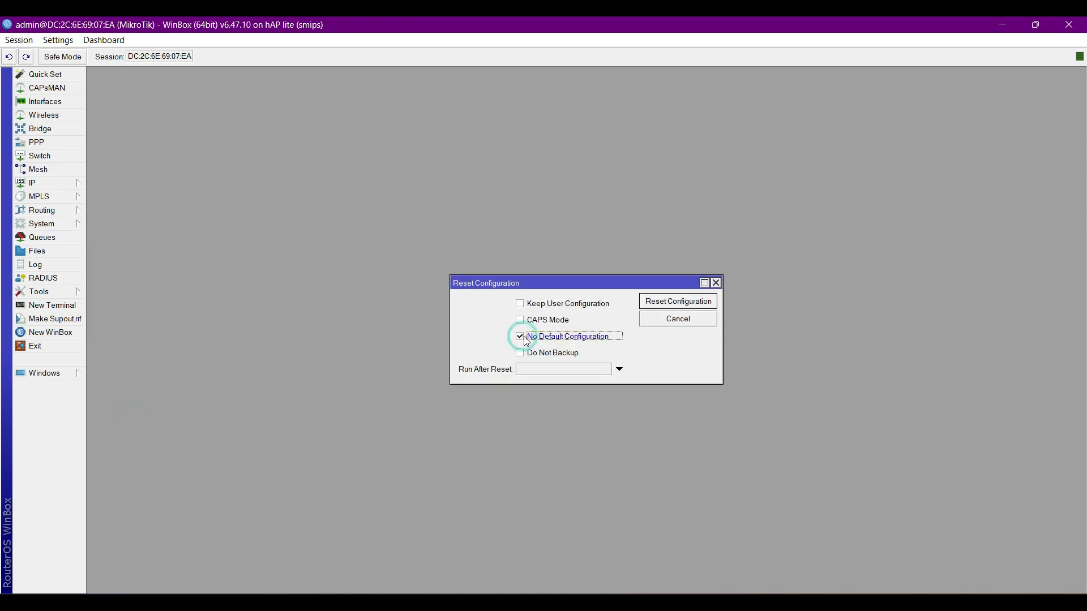
pyautogui.click(676, 308)
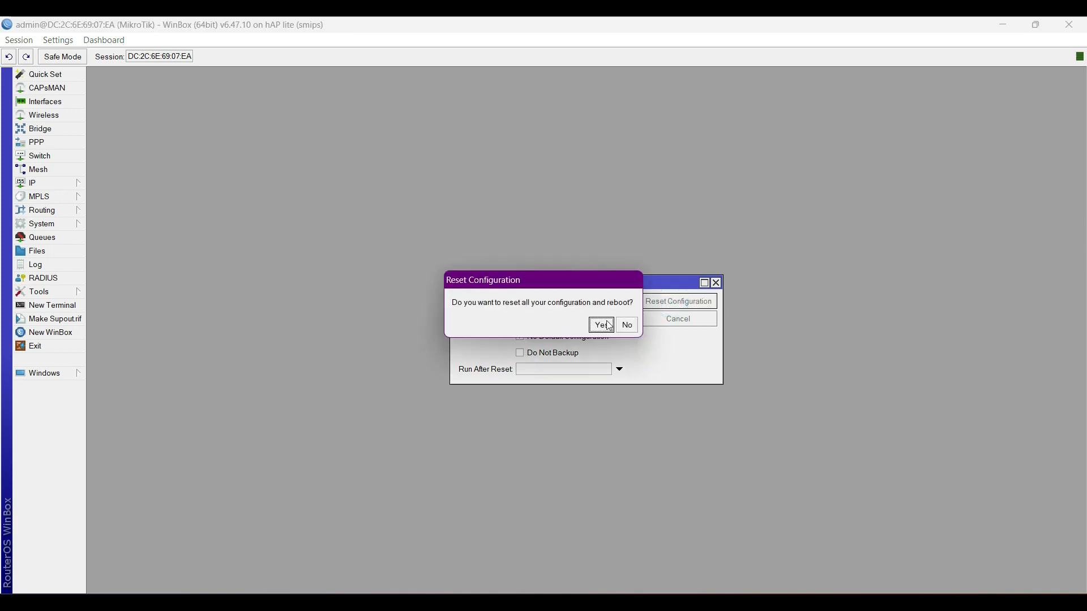
pyautogui.click(603, 327)
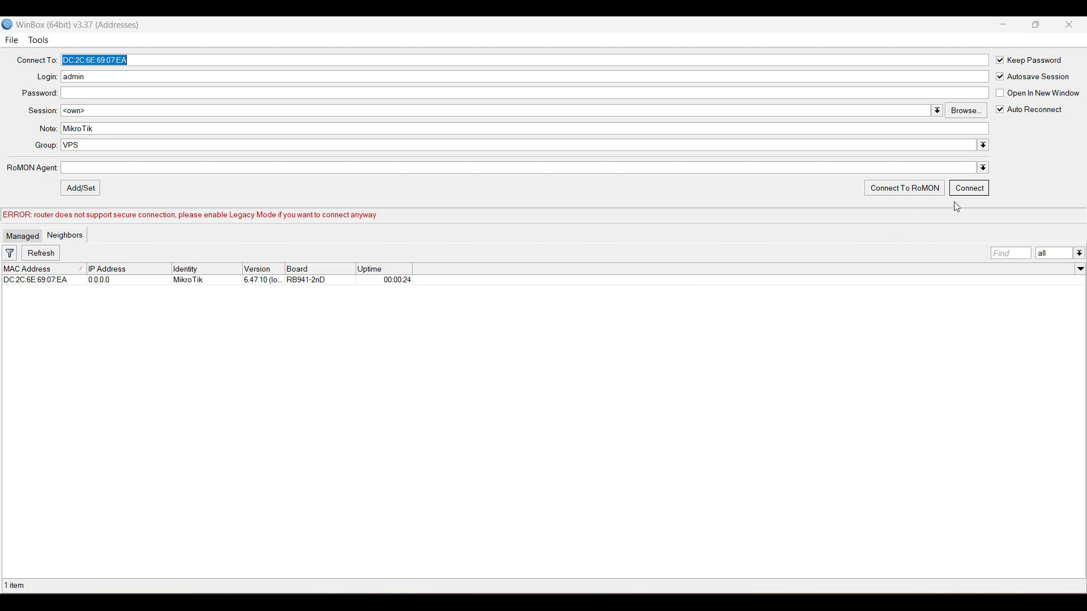
pyautogui.click(974, 195)
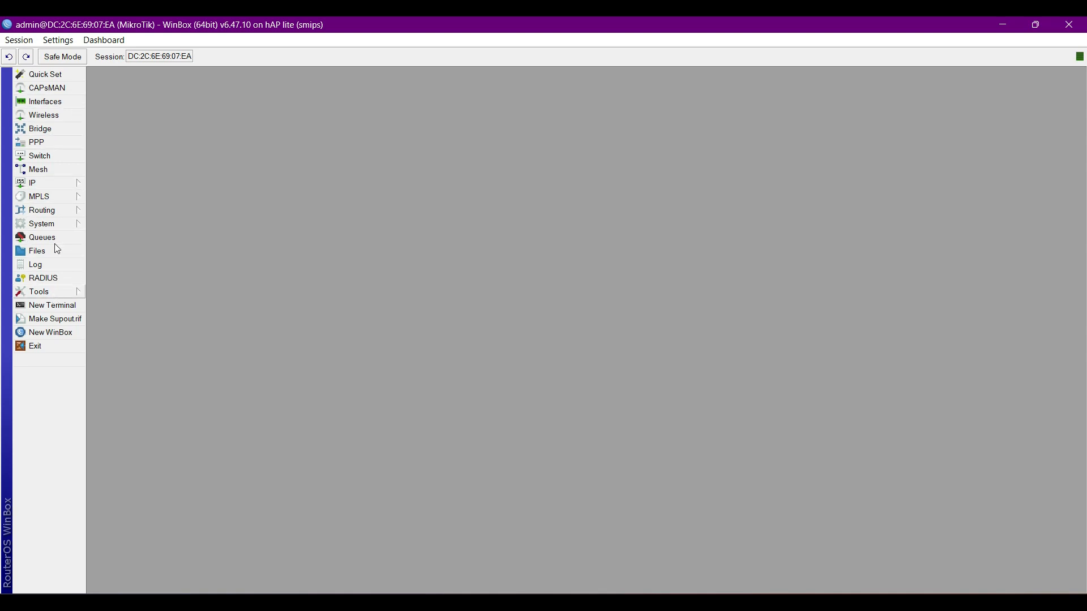
# - Start a new router user with the name labtjat and the group full
pyautogui.click(49, 224)
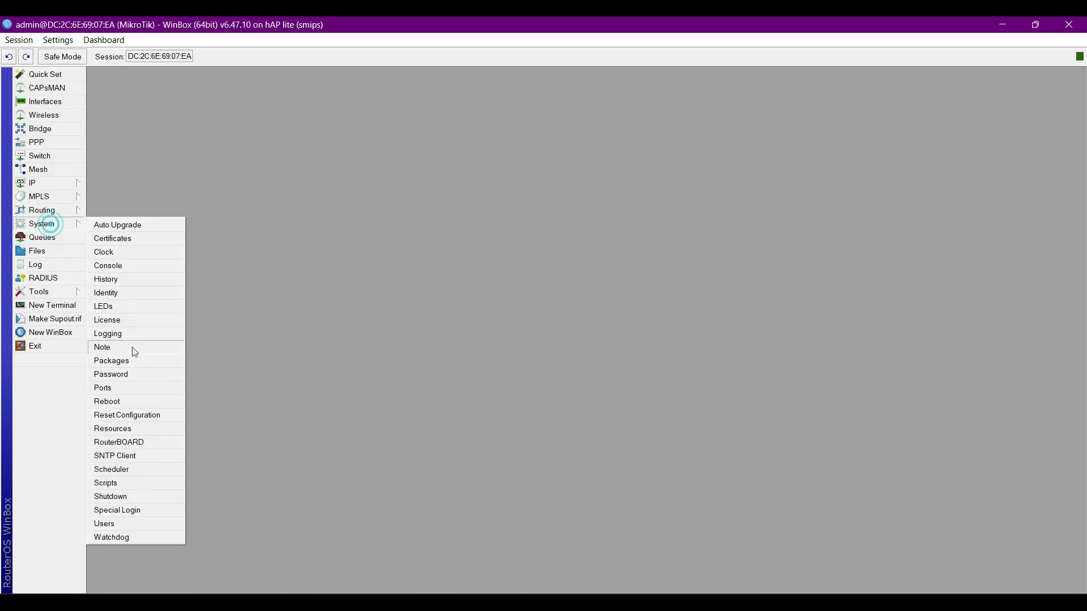
pyautogui.click(120, 528)
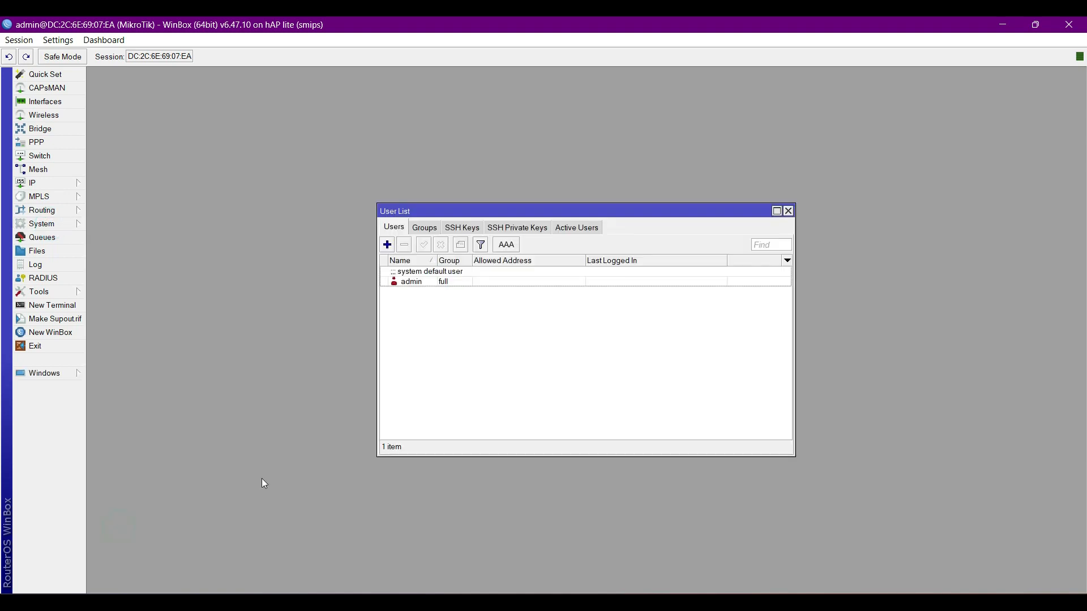
pyautogui.click(422, 283)
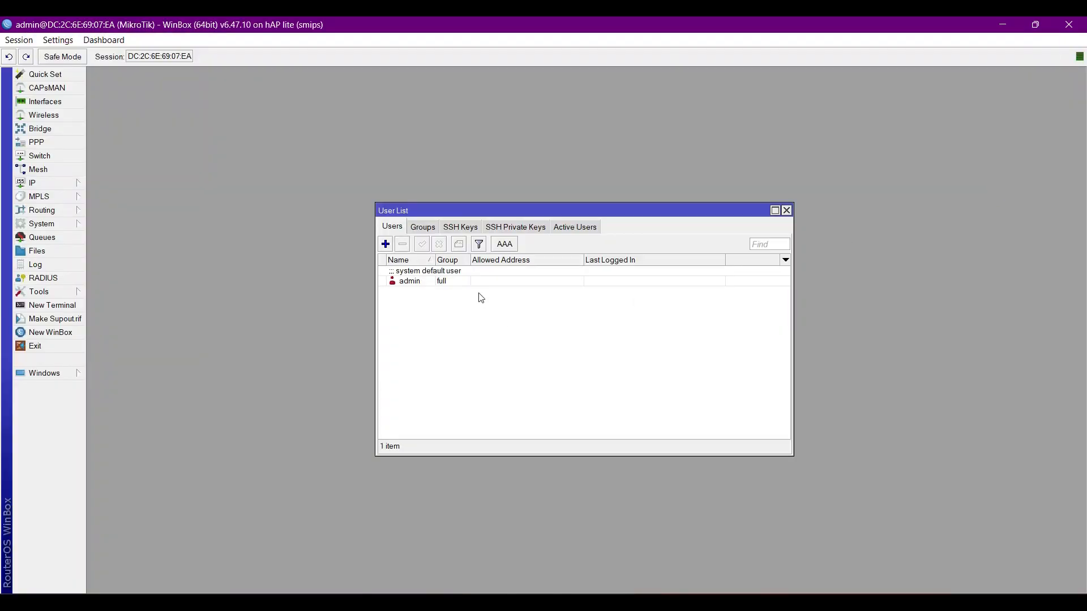
pyautogui.click(387, 249)
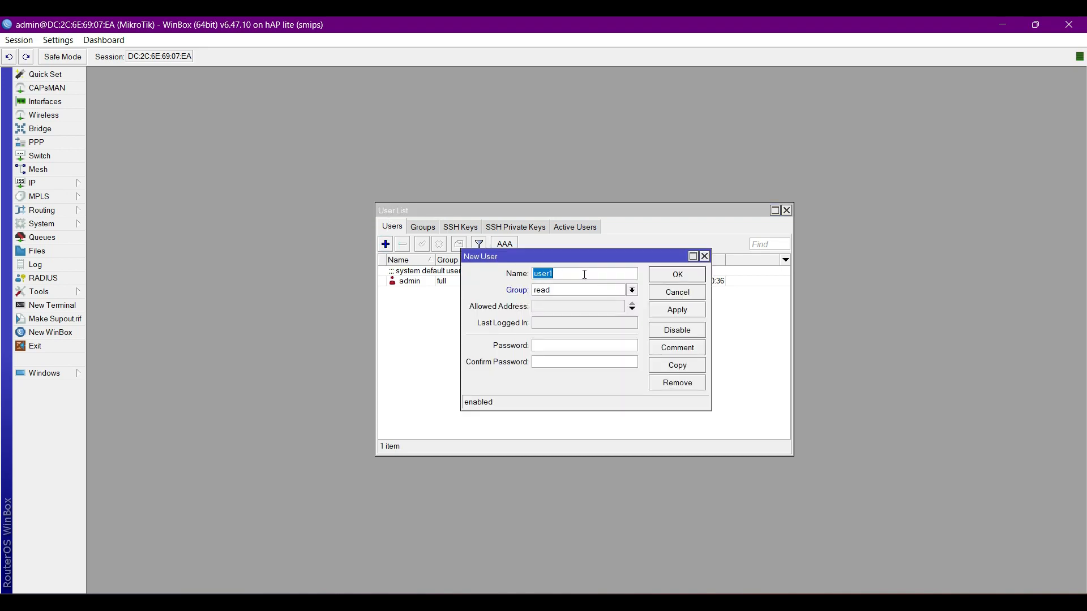
pyautogui.write('labtjat')
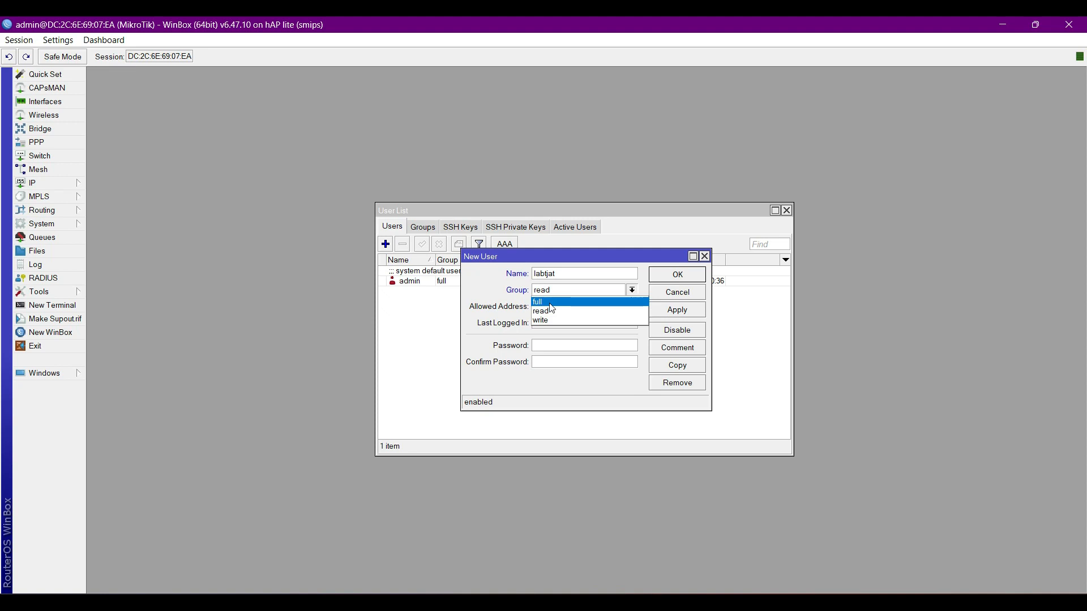
pyautogui.click(551, 304)
# - Enter and confirm the new user's account password, and save the user
pyautogui.click(576, 349)
pyautogui.write('l')
pyautogui.write('******')
pyautogui.press('BackSpace')
pyautogui.press('BackSpace')
pyautogui.press('BackSpace')
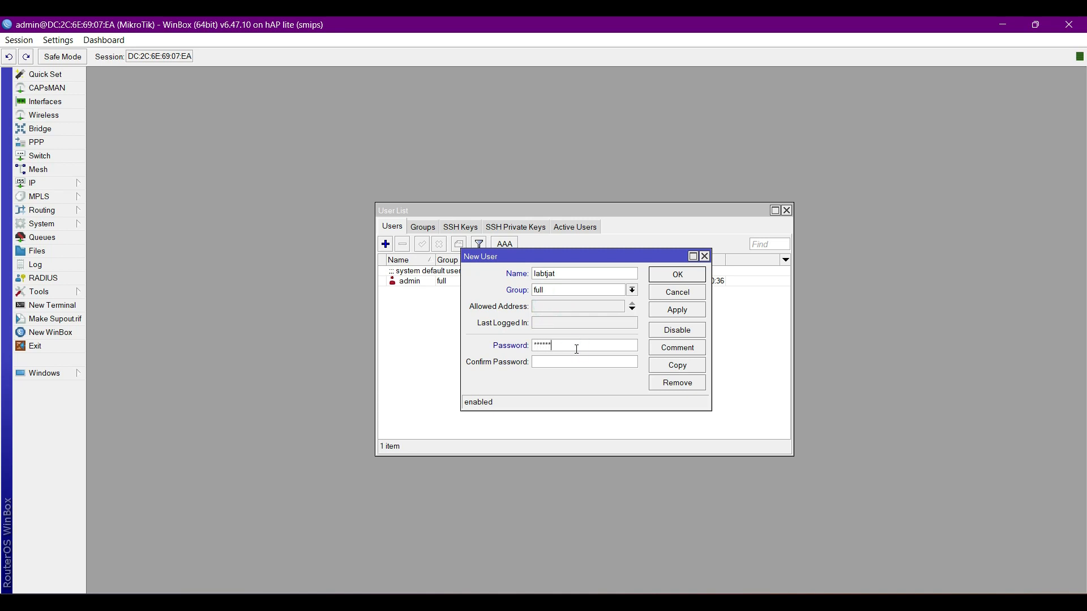
pyautogui.press('BackSpace')
pyautogui.press('BackSpace')
pyautogui.press('BackSpace')
pyautogui.press('BackSpace')
pyautogui.write('*******')
pyautogui.press('BackSpace')
pyautogui.press('BackSpace')
pyautogui.press('BackSpace')
pyautogui.press('BackSpace')
pyautogui.press('BackSpace')
pyautogui.press('BackSpace')
pyautogui.write('*************')
pyautogui.click(674, 310)
pyautogui.click(676, 277)
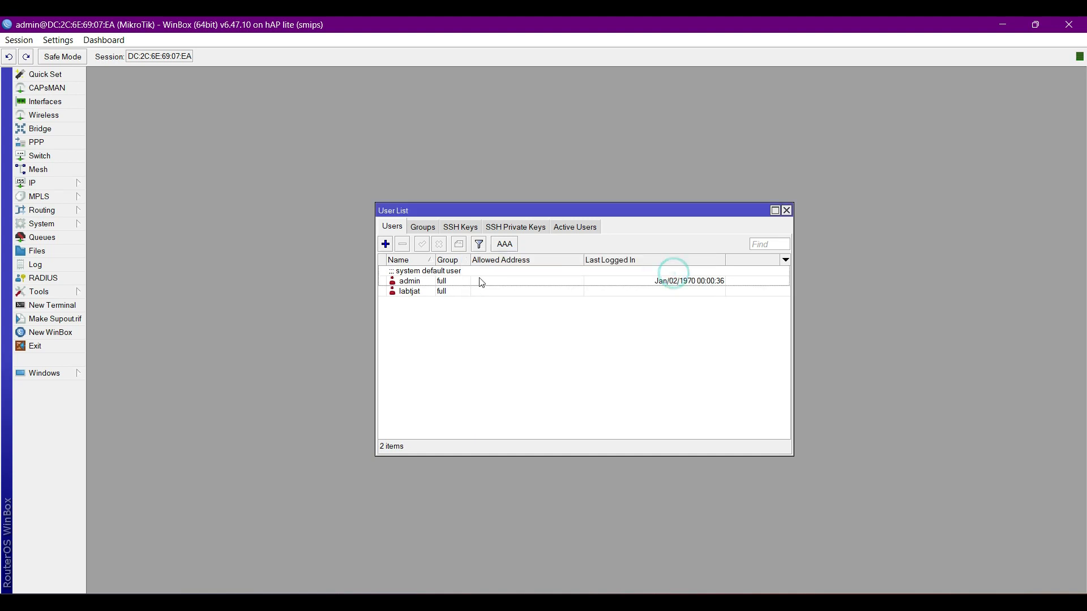
# - Disable the default admin user and close the user list
pyautogui.click(438, 282)
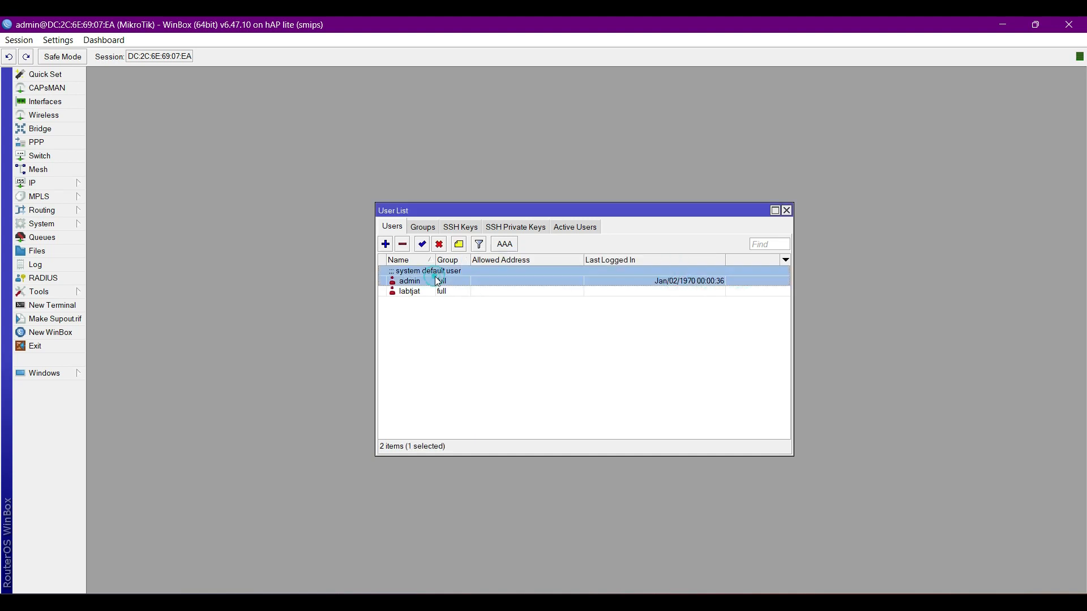
pyautogui.click(440, 247)
pyautogui.click(441, 247)
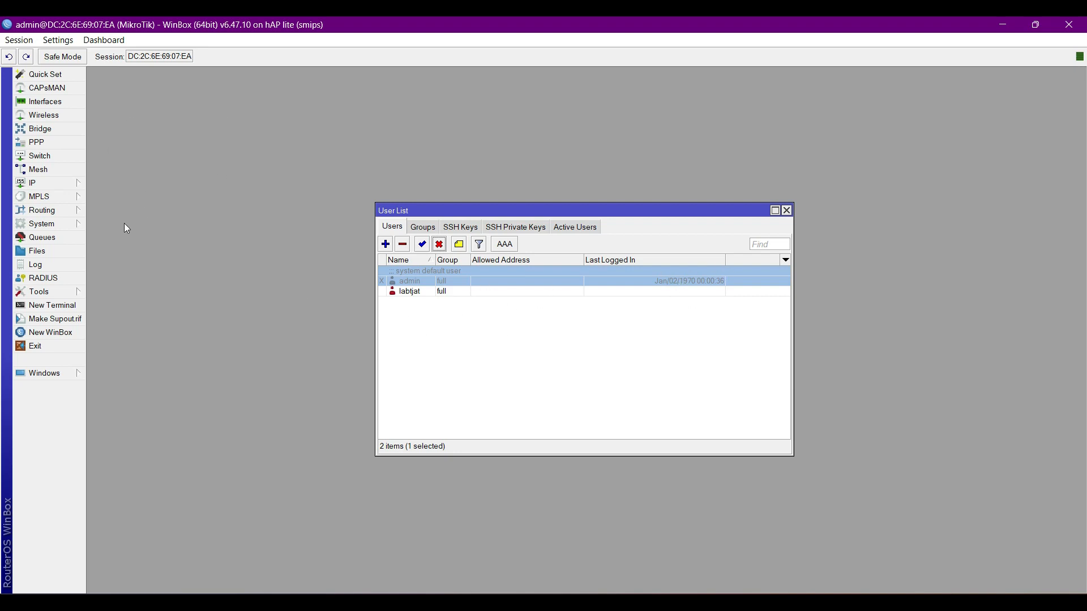
pyautogui.click(787, 211)
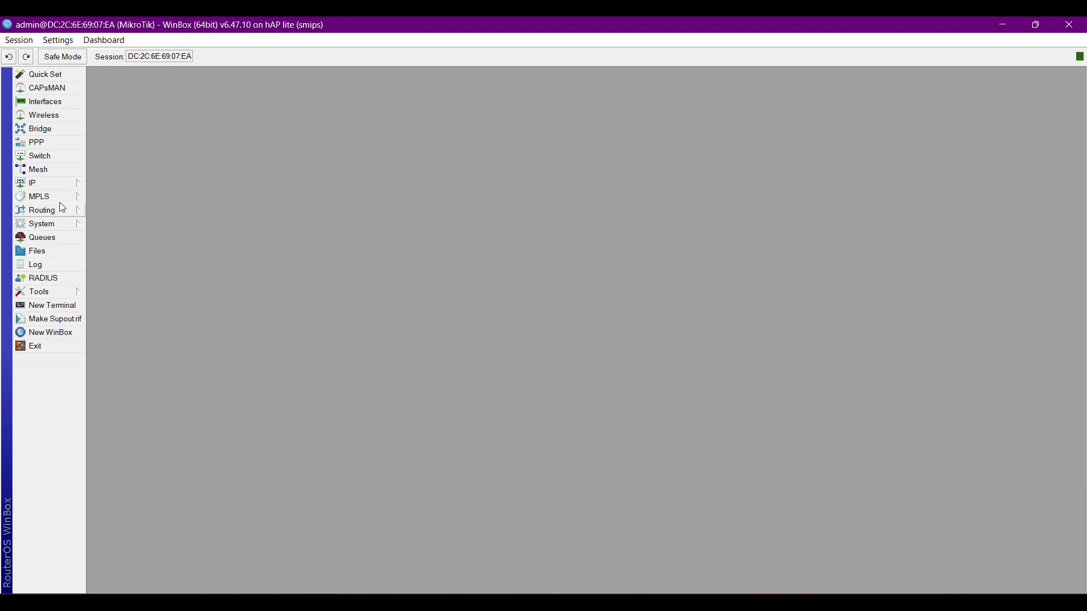
# - Add a DHCP client on ether1 with peer DNS, peer NTP and the default route enabled, and check its status
pyautogui.click(57, 184)
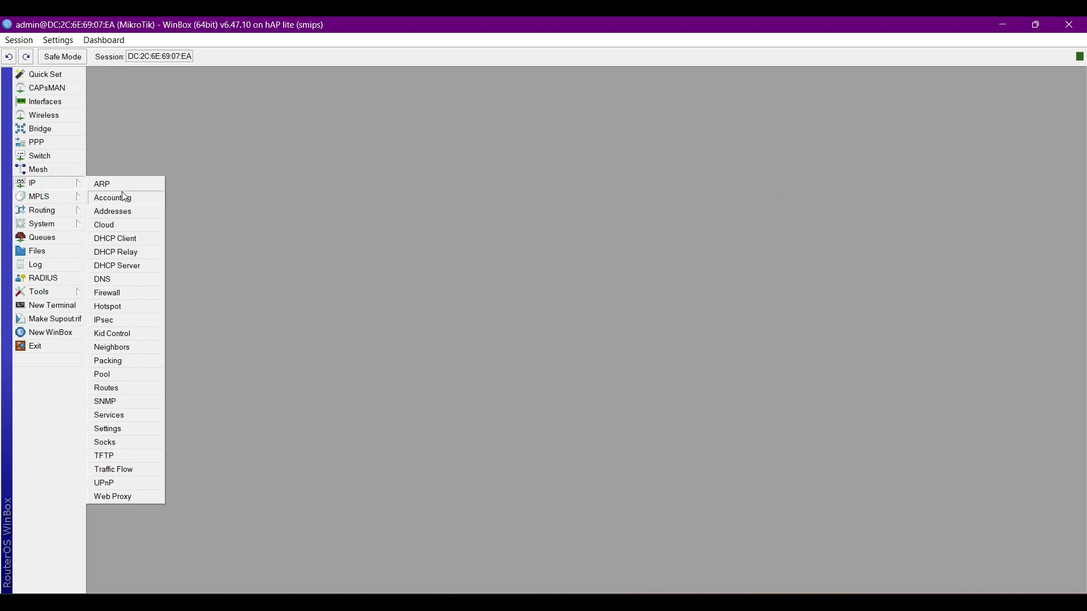
pyautogui.click(150, 163)
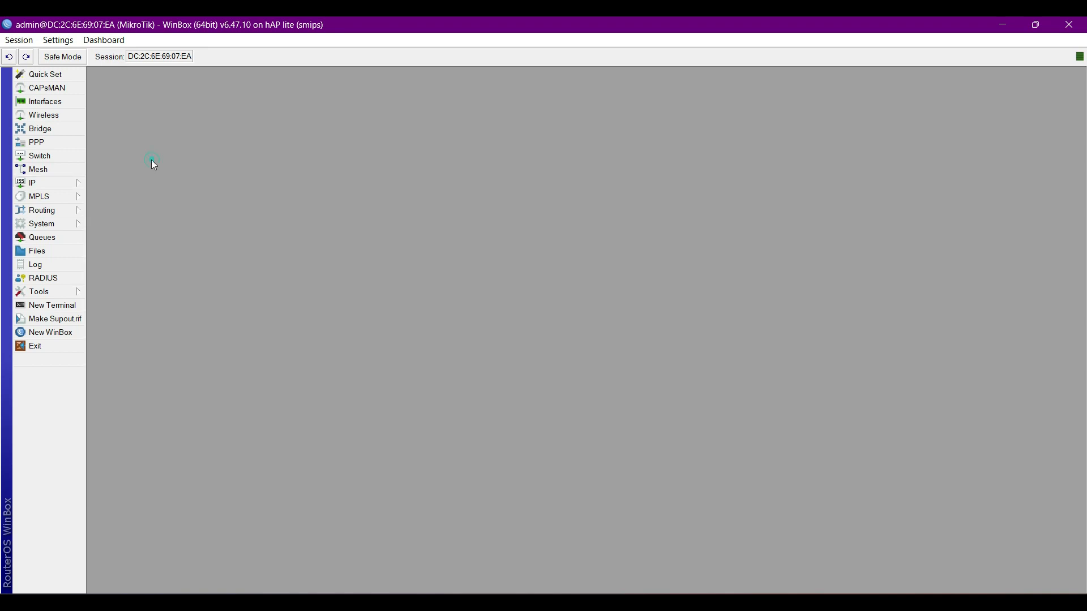
pyautogui.click(58, 184)
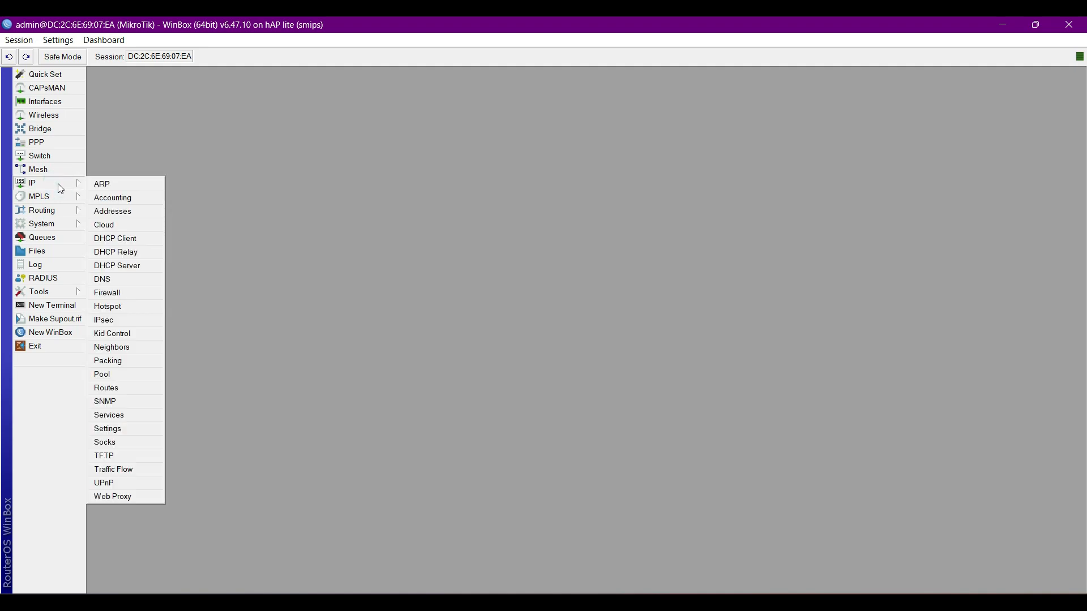
pyautogui.click(123, 242)
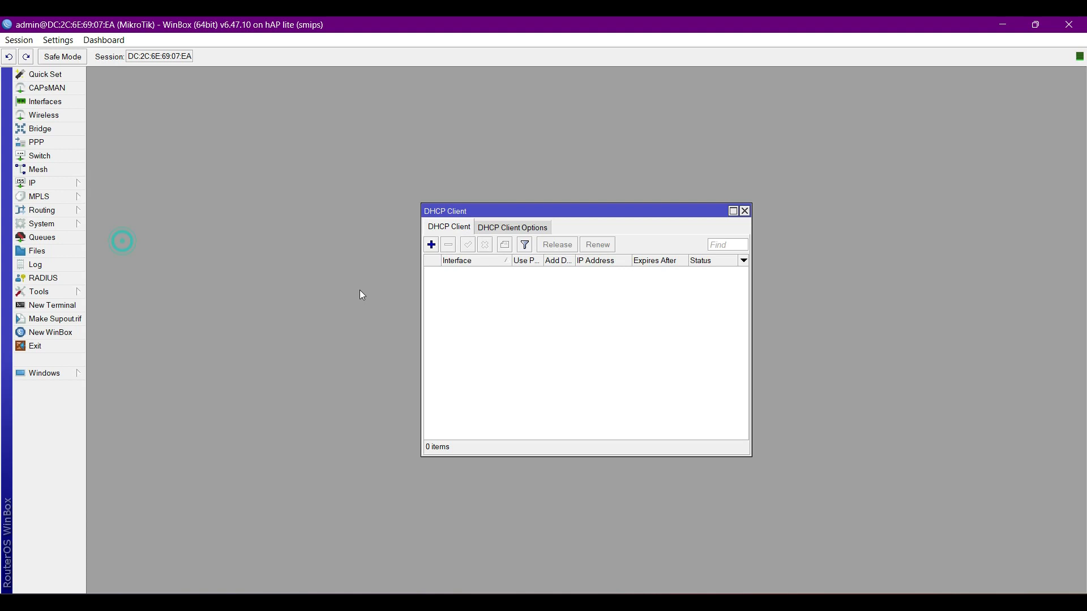
pyautogui.click(431, 246)
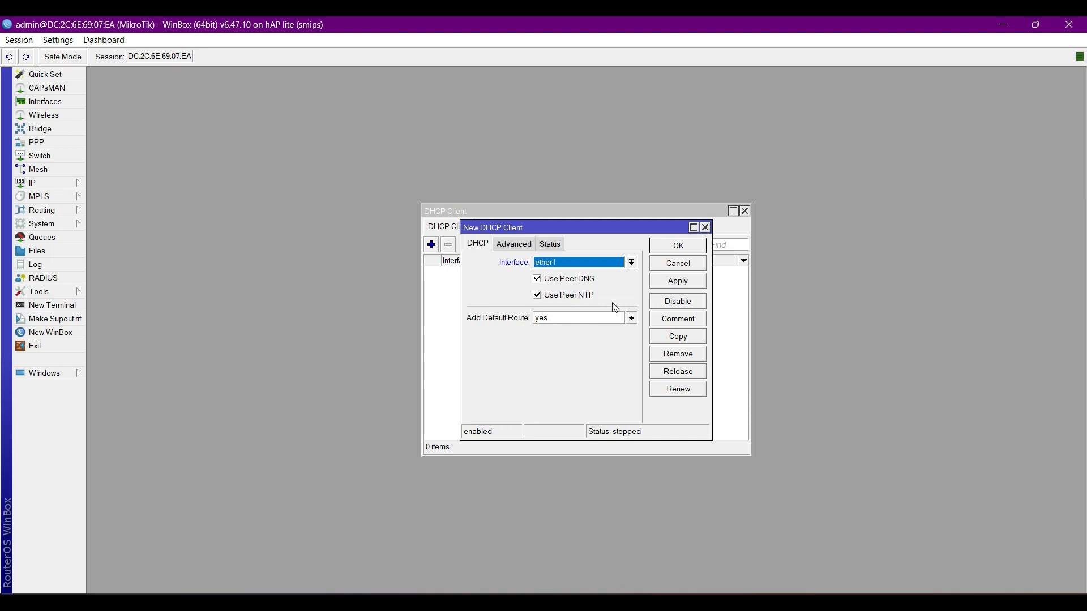
pyautogui.click(678, 281)
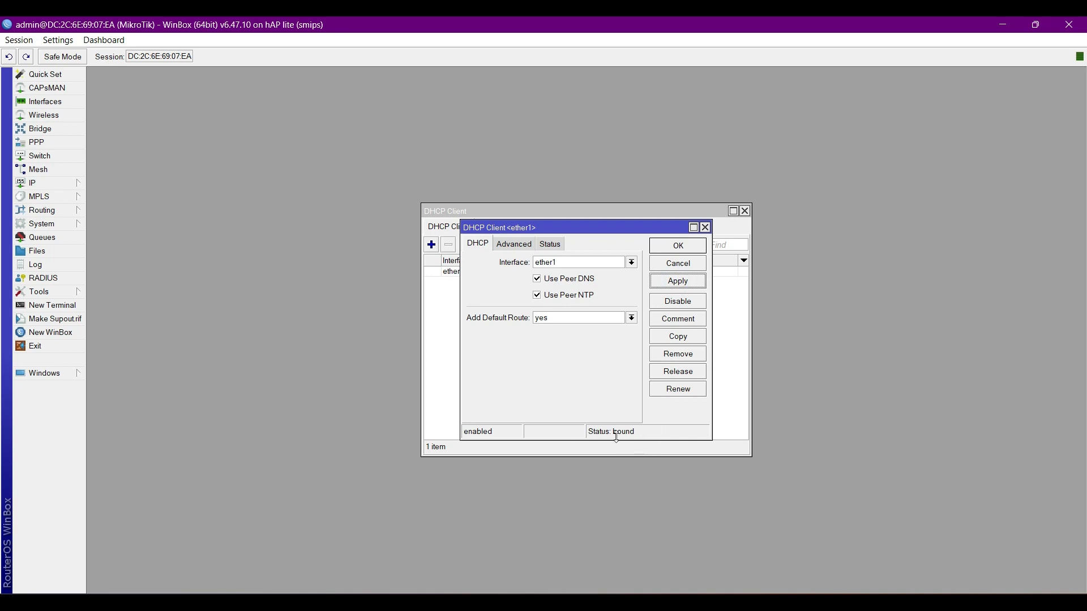
pyautogui.click(514, 244)
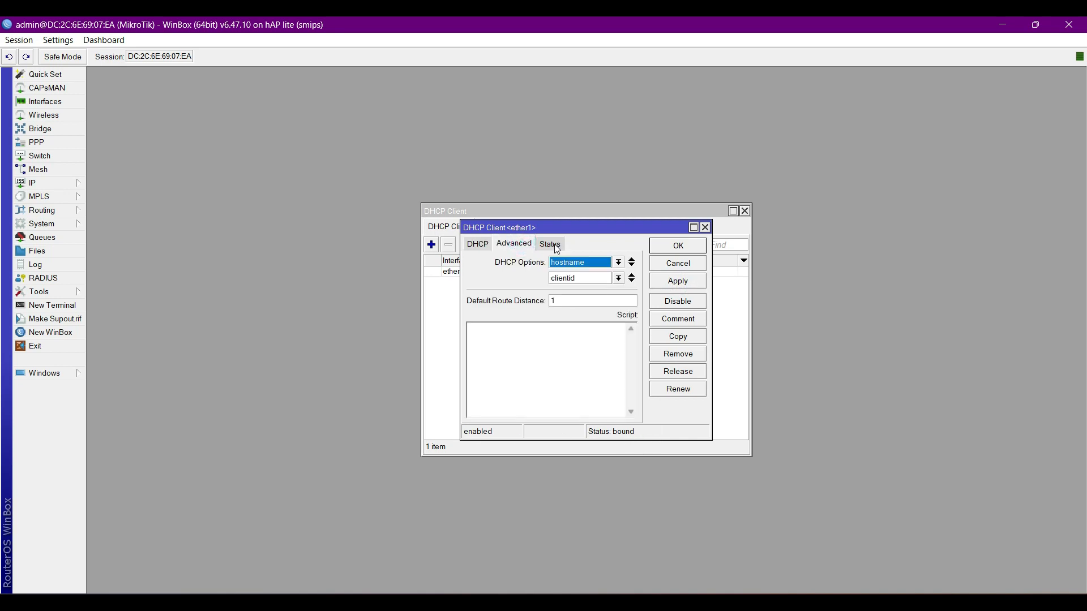
pyautogui.click(554, 245)
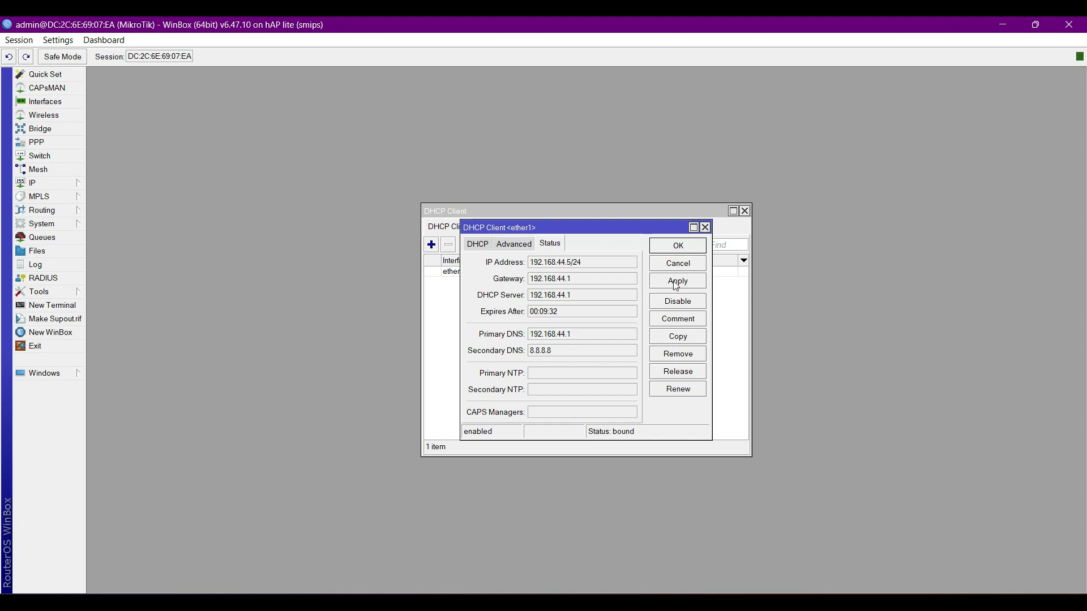
pyautogui.click(679, 247)
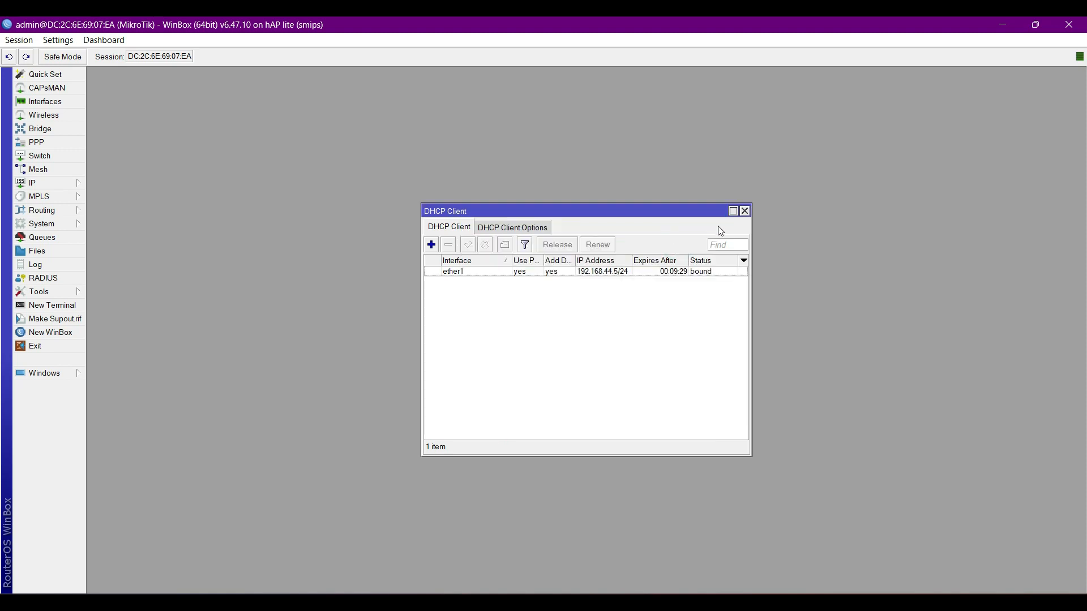
pyautogui.click(745, 211)
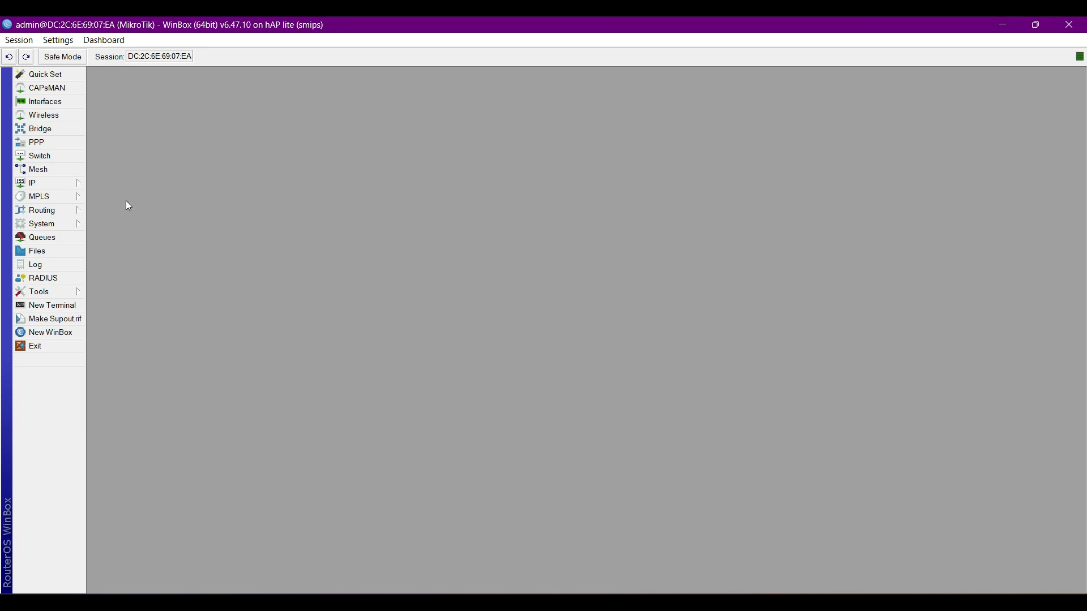
# - Start a new firewall NAT rule with the chain srcnat and the out interface ether1
pyautogui.click(60, 184)
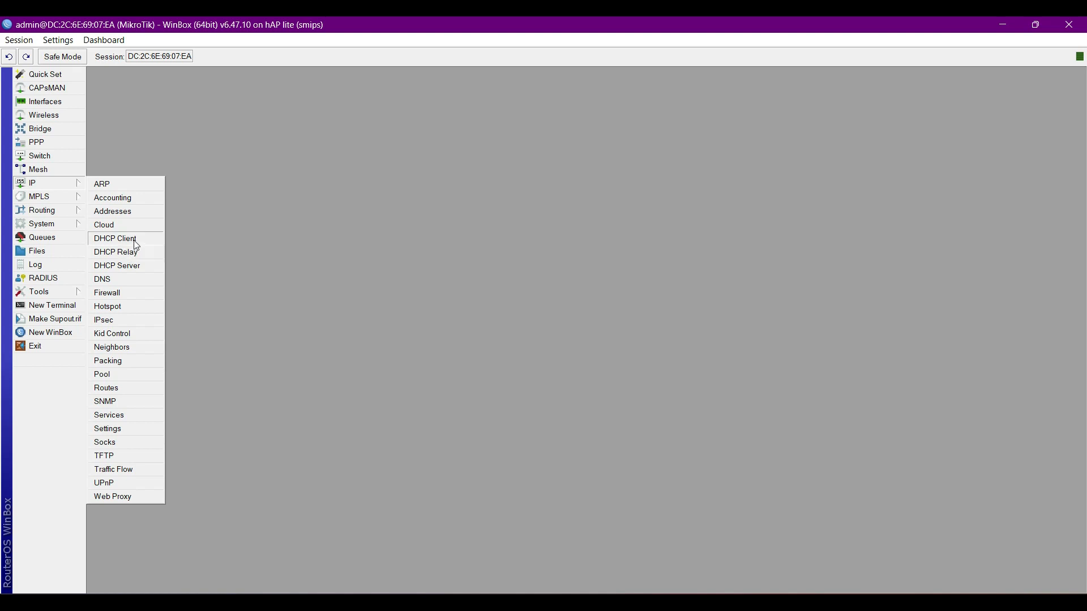
pyautogui.click(127, 290)
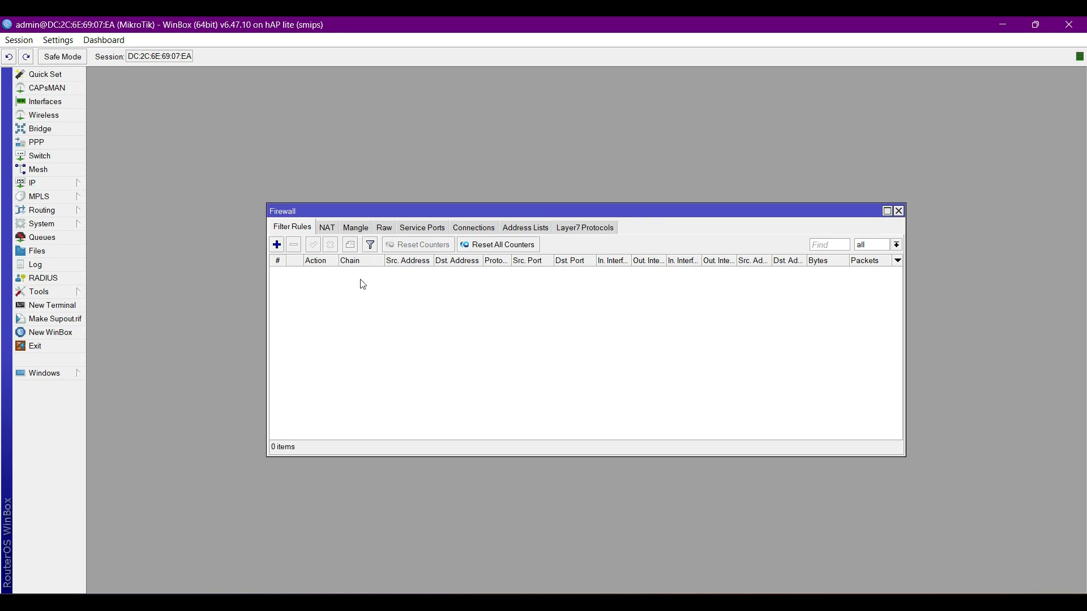
pyautogui.click(330, 233)
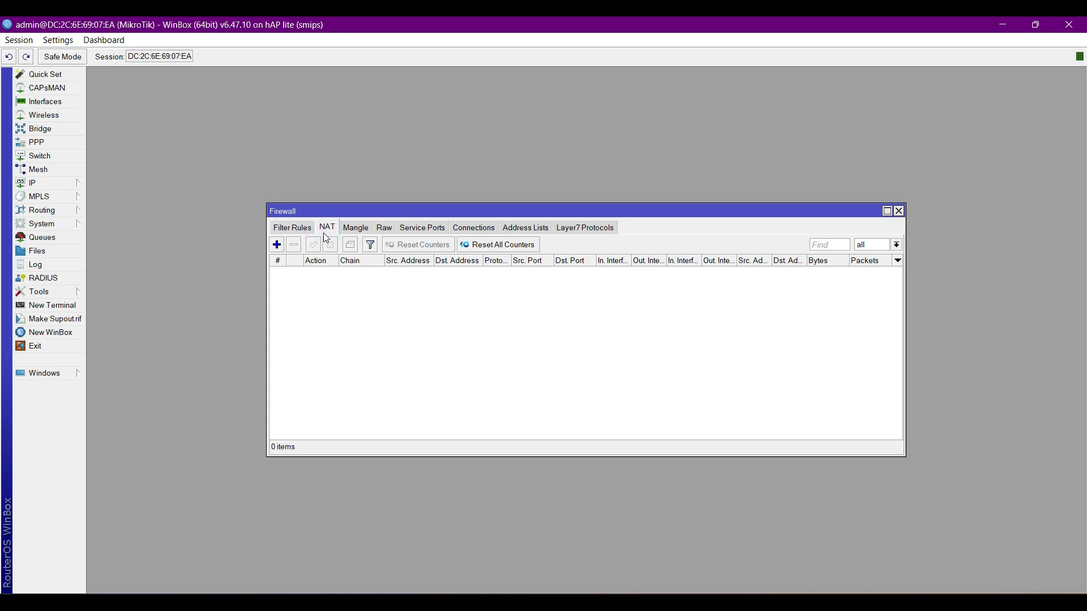
pyautogui.click(277, 245)
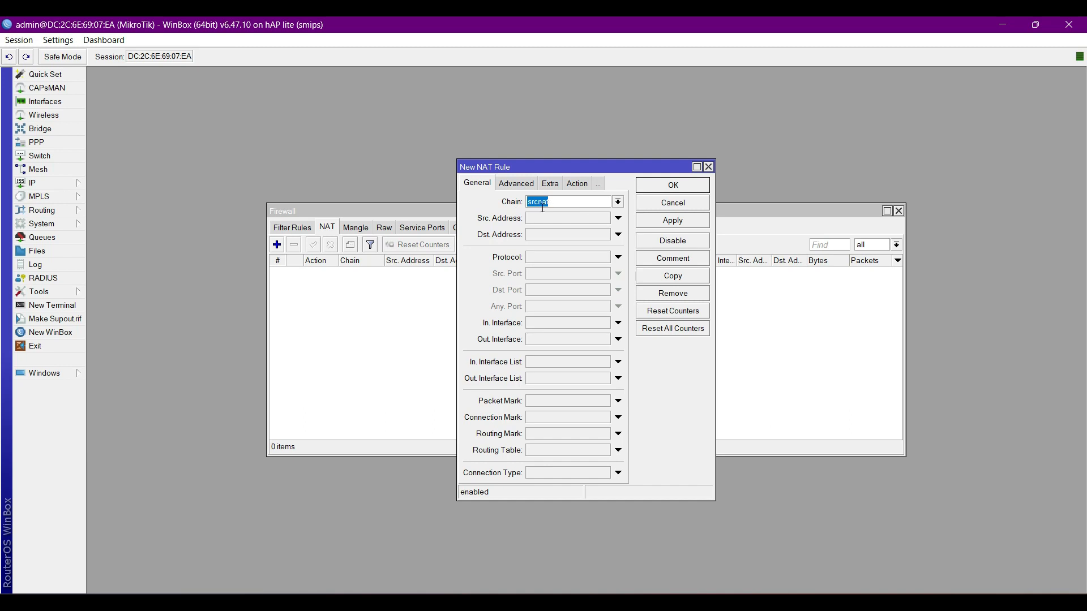
pyautogui.click(607, 345)
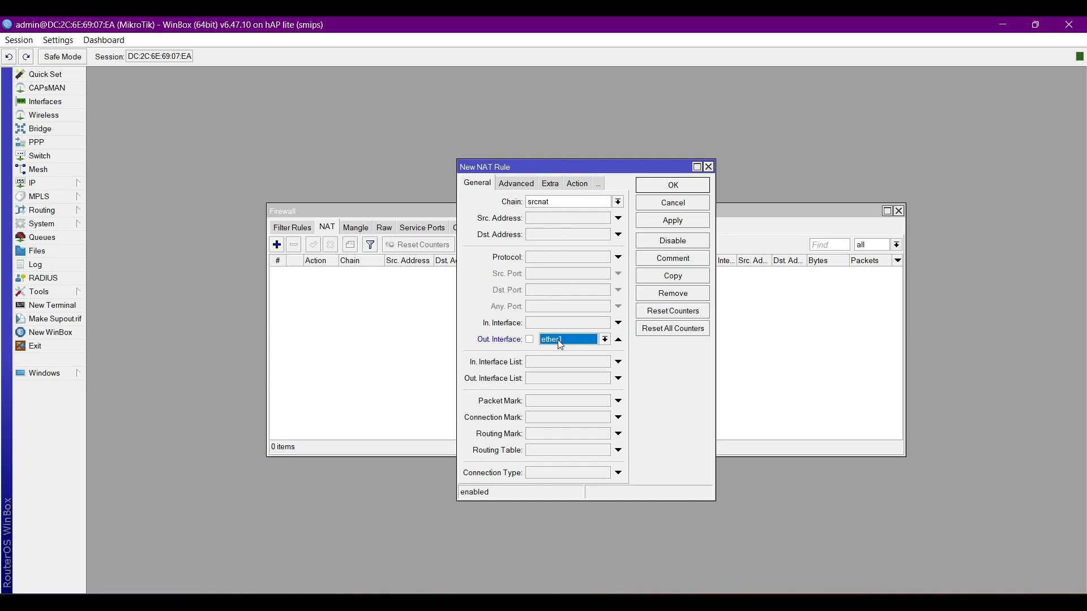
# - Set the NAT rule's action to masquerade, save the rule and close the firewall window
pyautogui.click(577, 186)
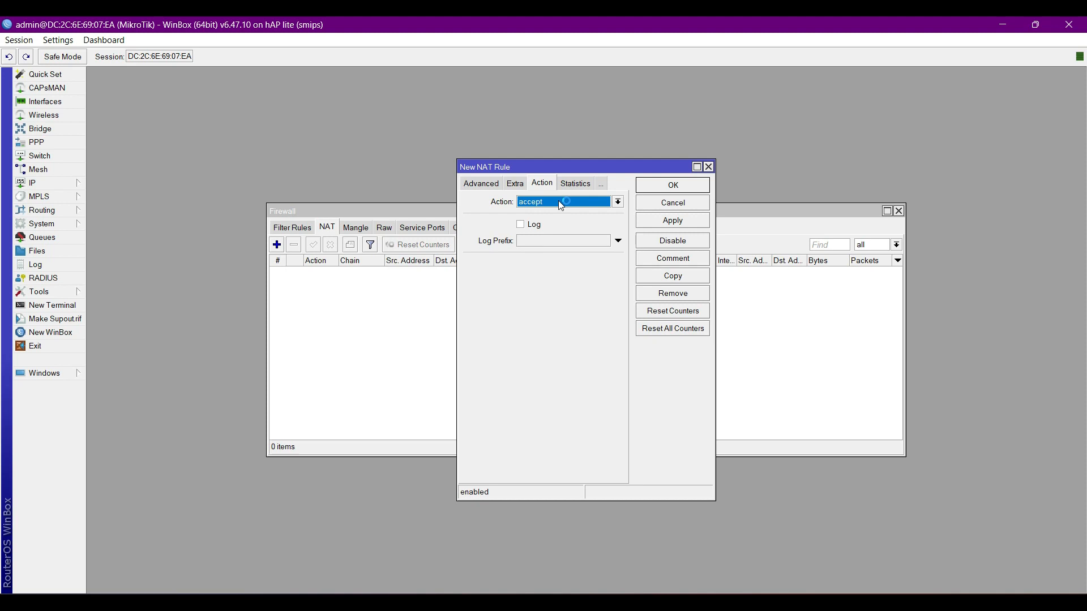
pyautogui.click(558, 202)
pyautogui.click(558, 267)
pyautogui.click(553, 203)
pyautogui.click(548, 269)
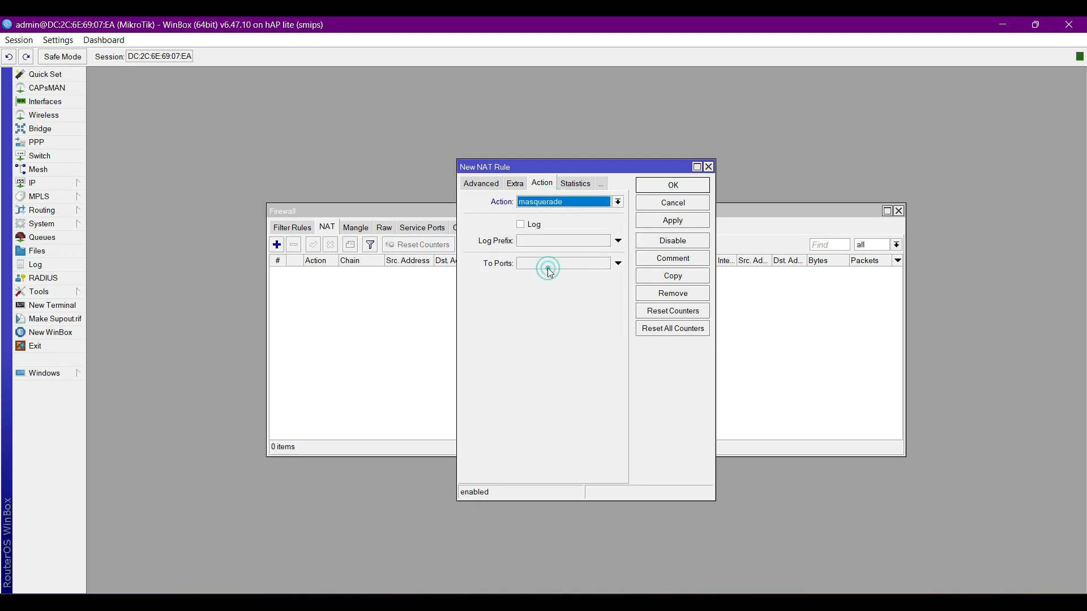
pyautogui.click(589, 285)
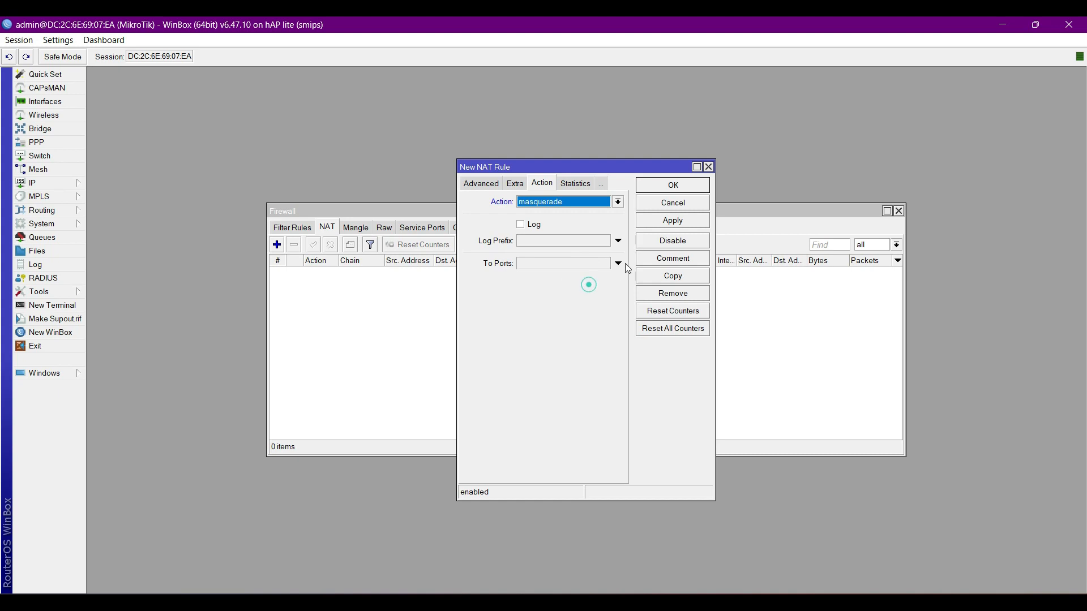
pyautogui.click(670, 223)
pyautogui.click(674, 187)
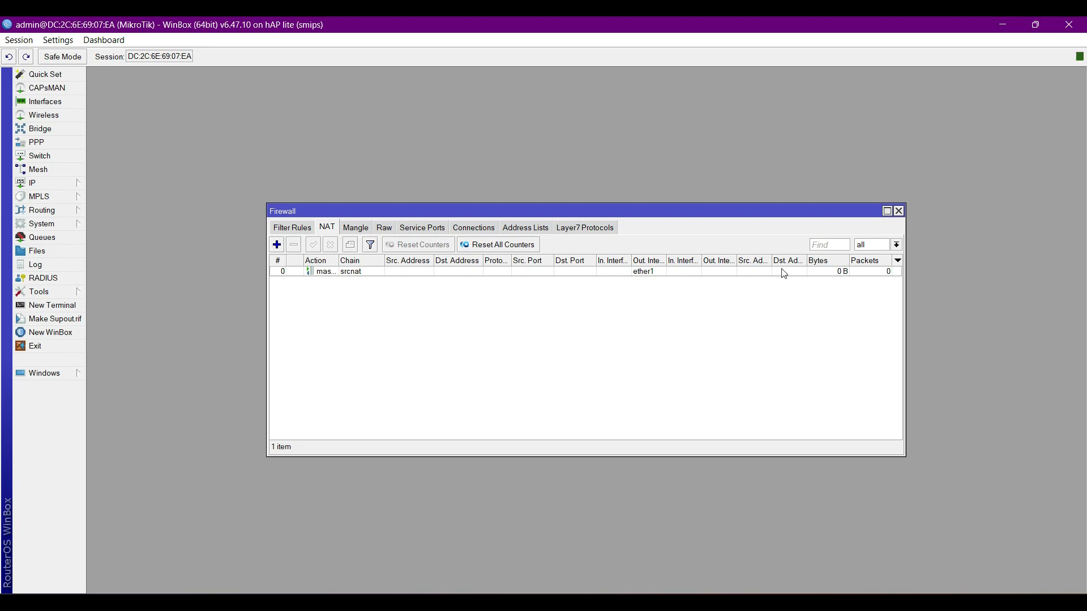
pyautogui.click(899, 212)
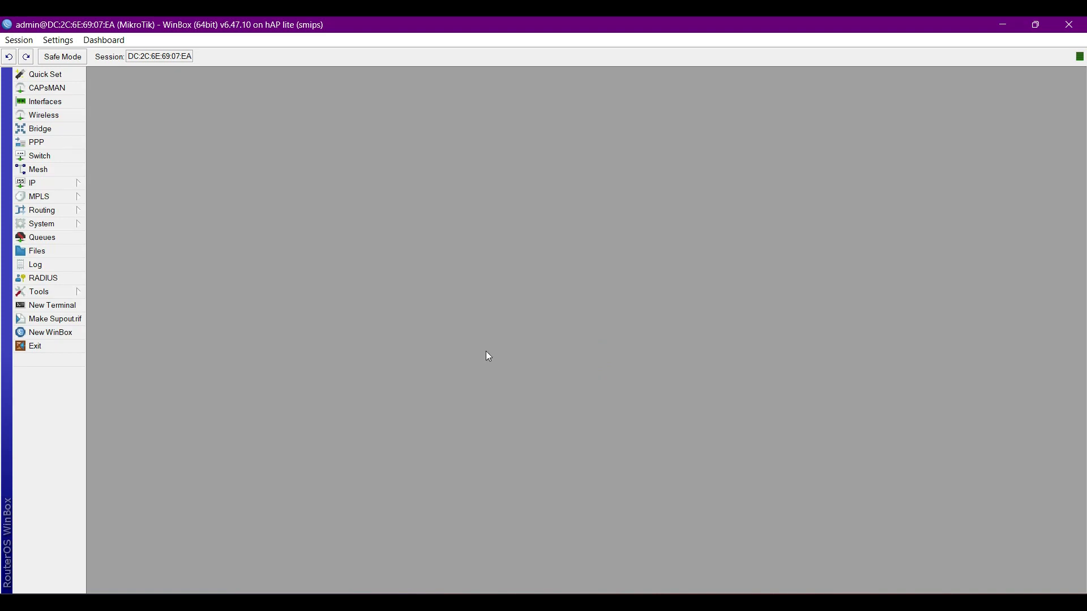
# - Add the IP address 192.168.13.1/24 to the interface ether3, save it and close the address list
pyautogui.click(57, 183)
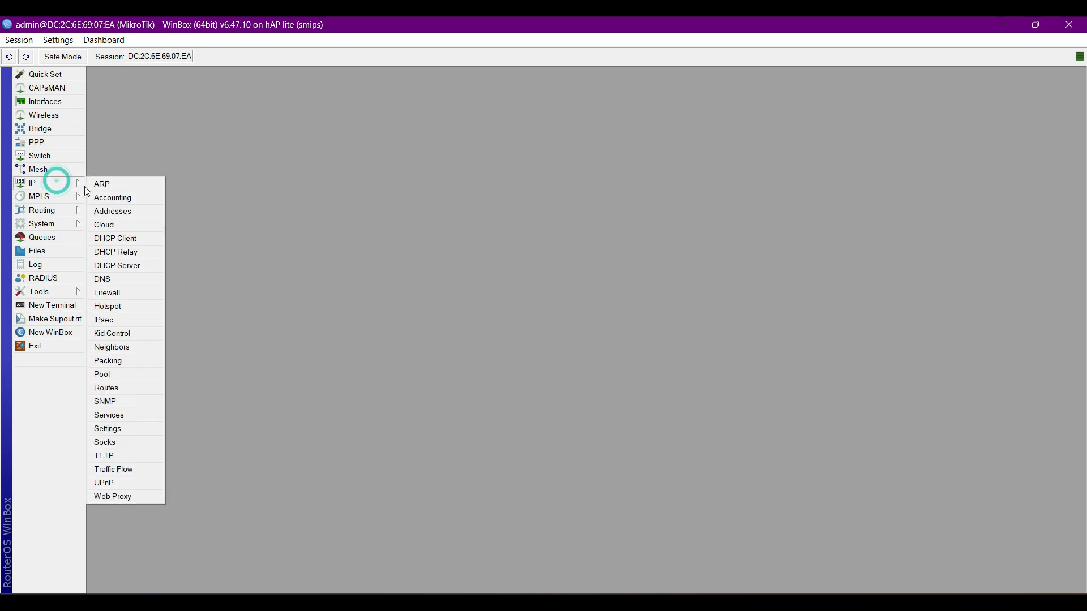
pyautogui.click(126, 213)
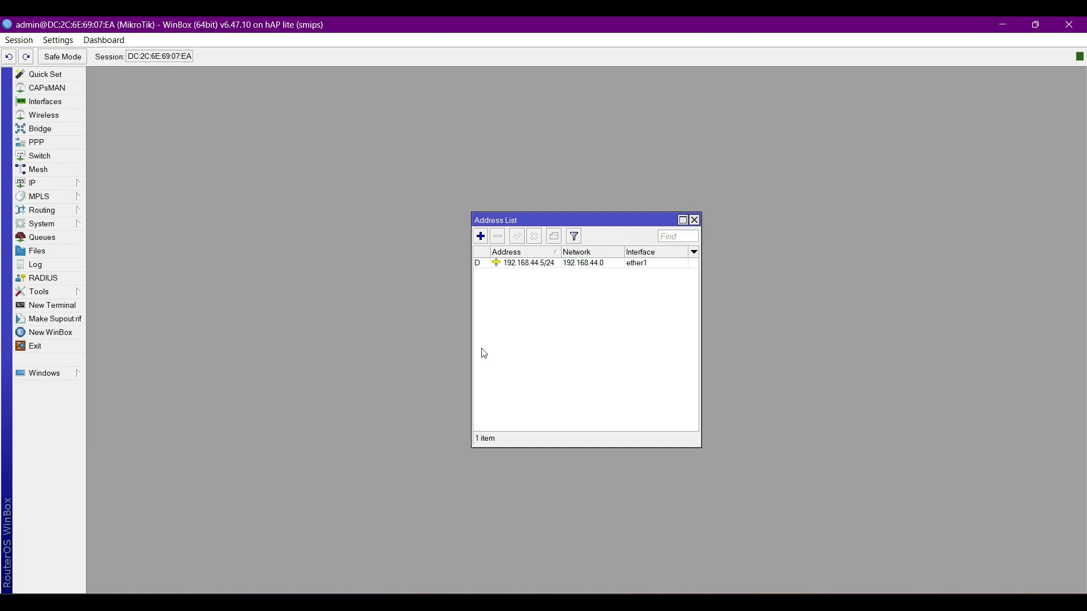
pyautogui.click(481, 236)
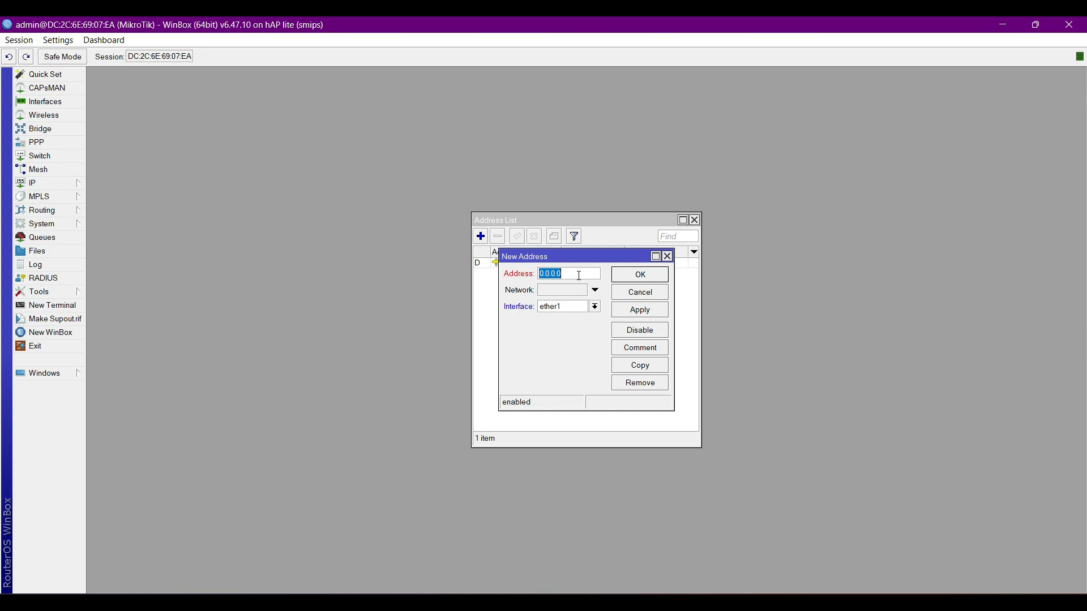
pyautogui.write('192.168.13.1/24')
pyautogui.click(560, 308)
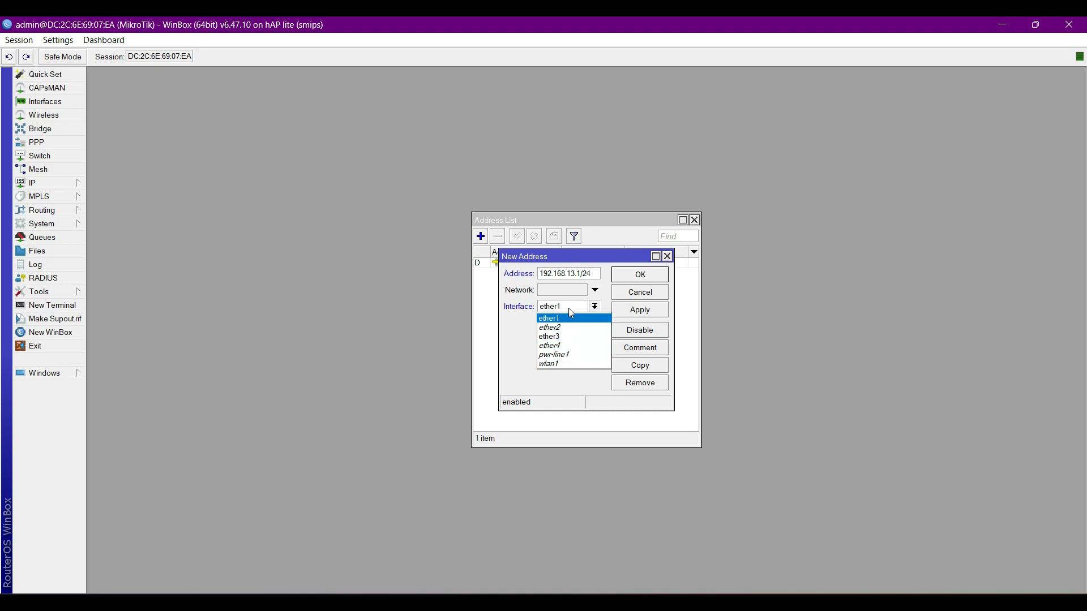
pyautogui.click(562, 336)
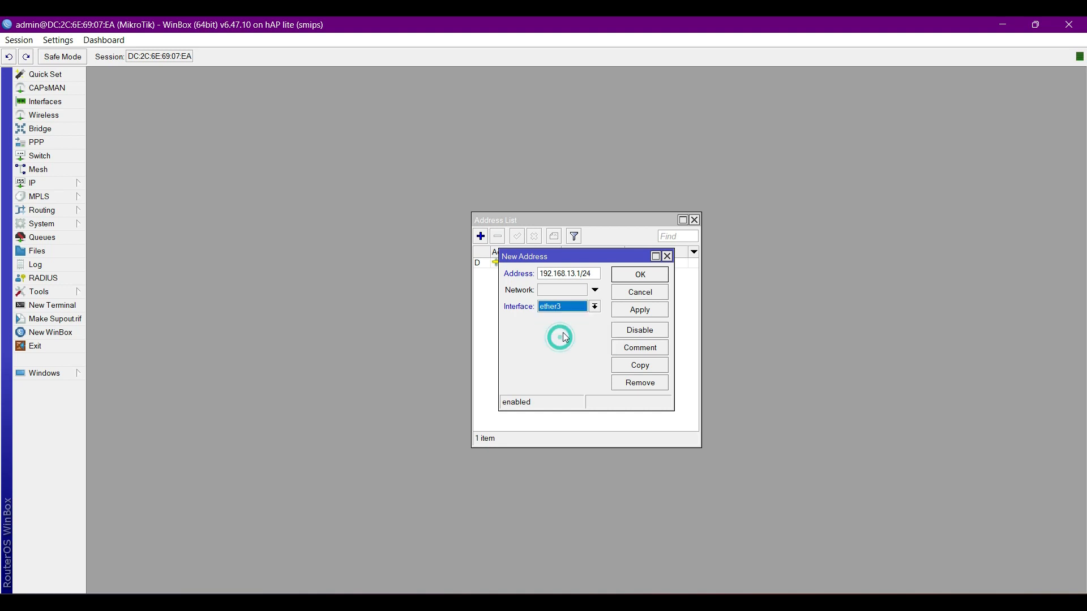
pyautogui.click(643, 312)
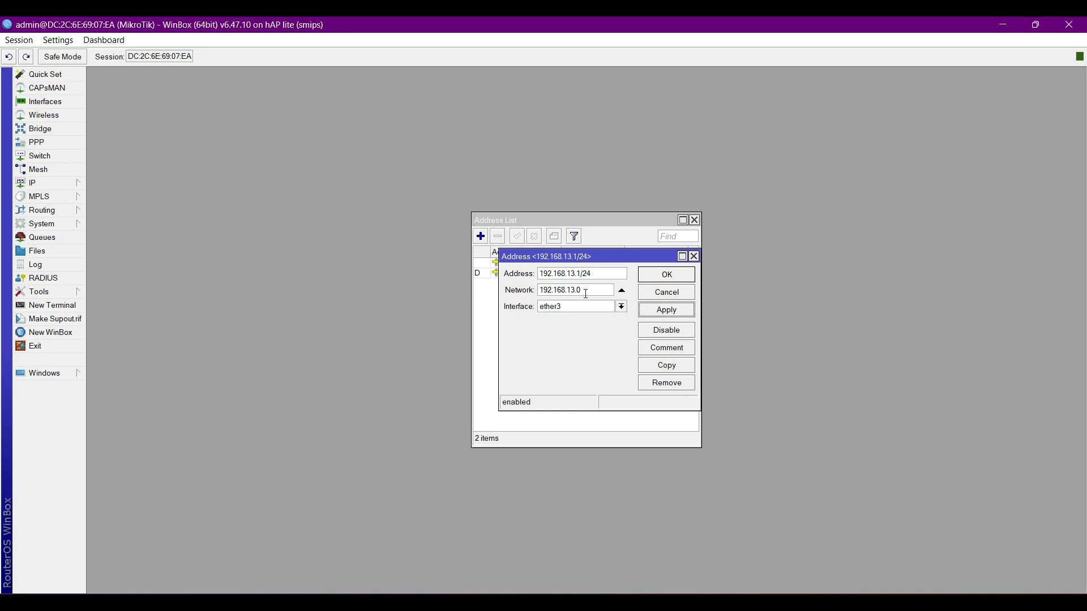
pyautogui.click(672, 277)
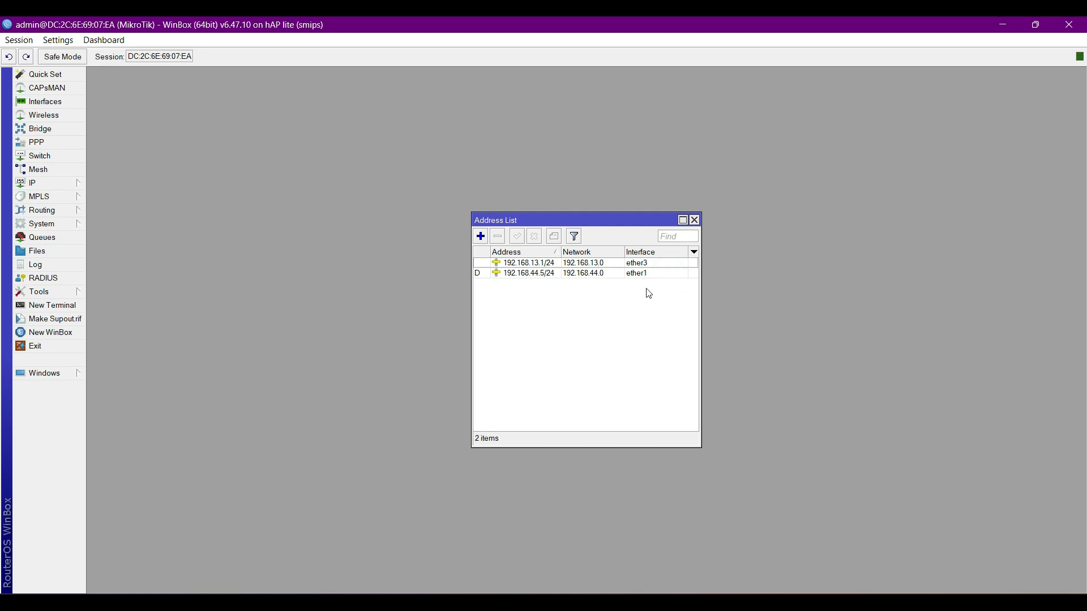
pyautogui.click(696, 220)
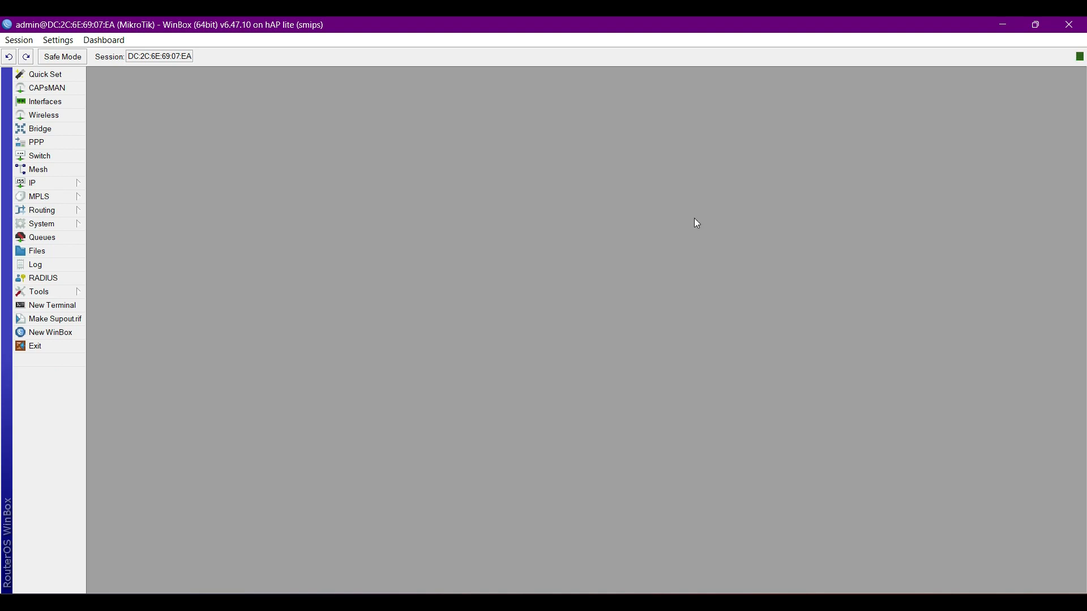
# - Start the DHCP server setup and choose ether3 as the DHCP server interface
pyautogui.click(51, 183)
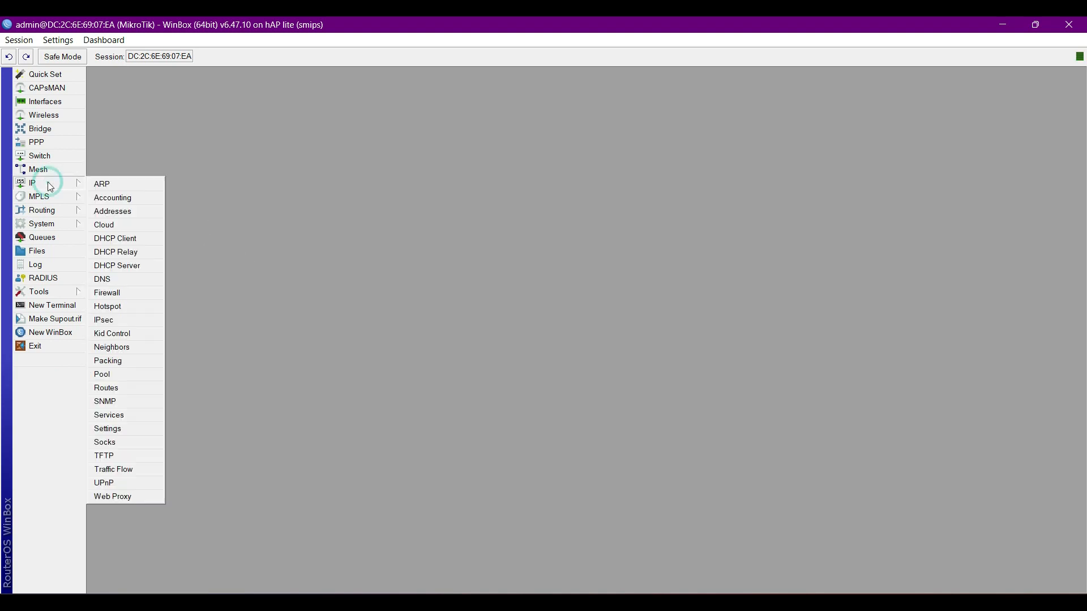
pyautogui.click(120, 267)
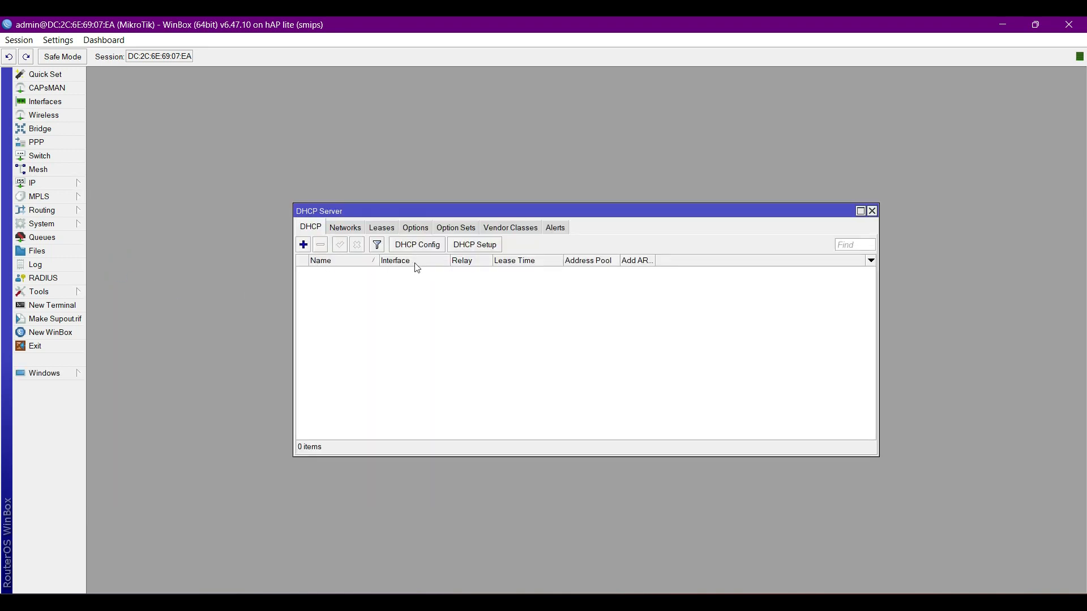
pyautogui.click(475, 249)
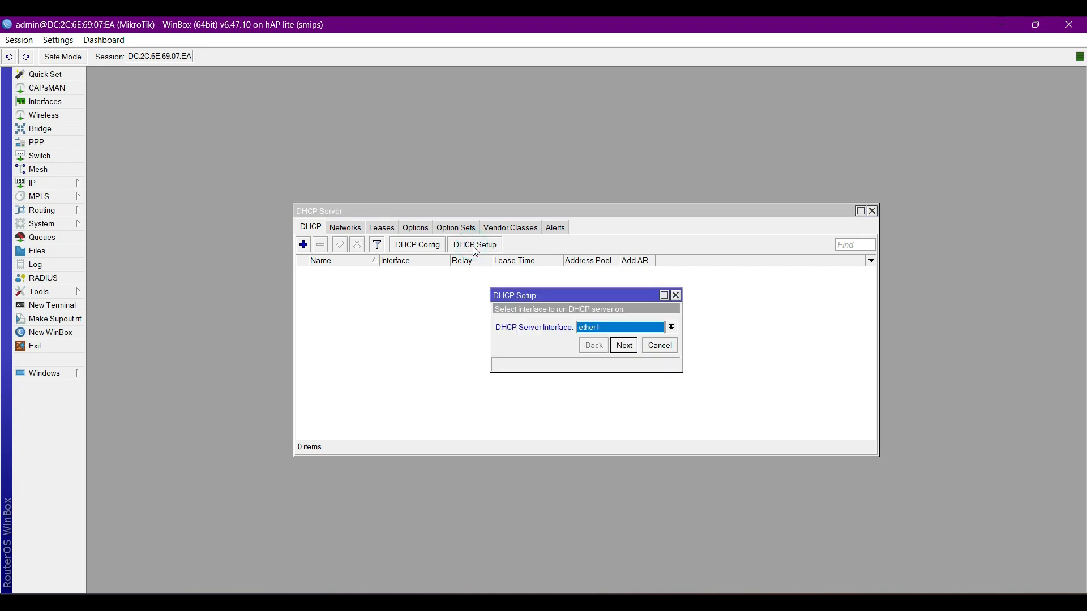
pyautogui.click(602, 331)
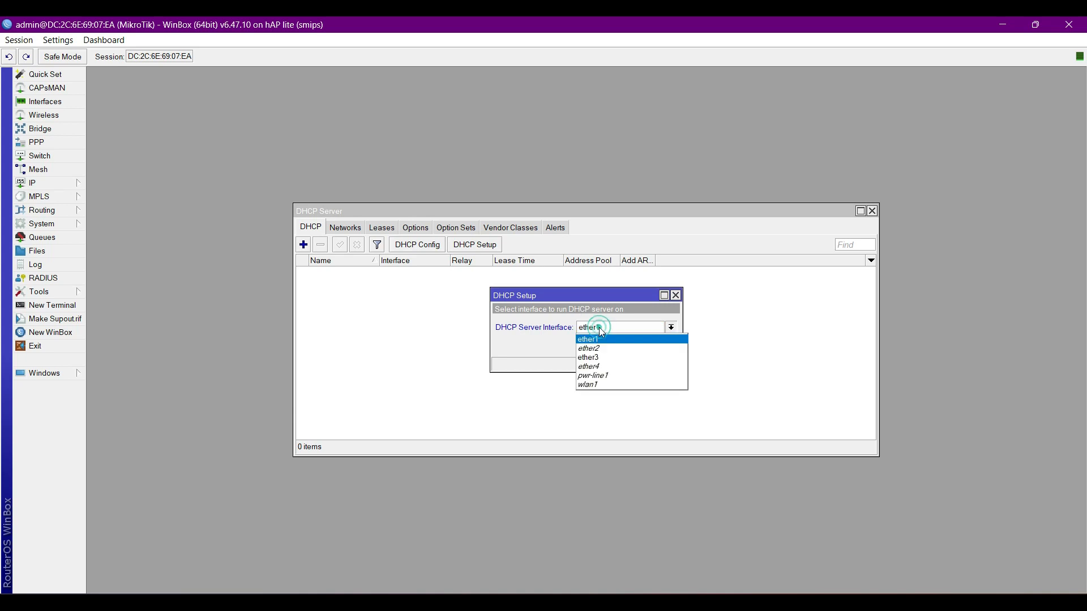
pyautogui.click(605, 357)
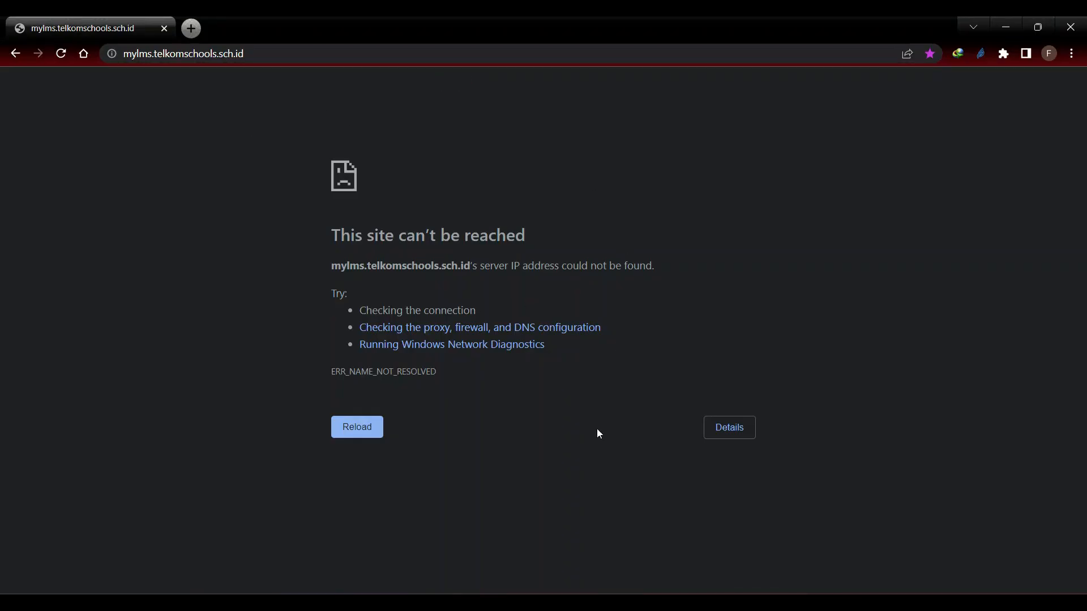
# - Run ipconfig in Command Prompt to examine the computer's Ethernet adapter addressing, and return to WinBox
pyautogui.press('super')
pyautogui.write('cmd')
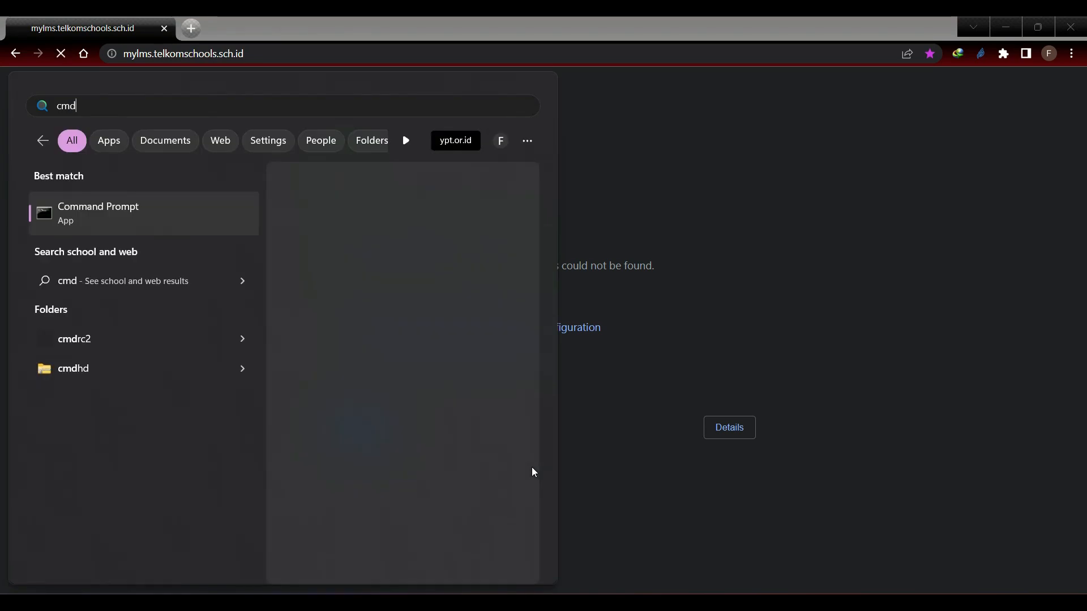
pyautogui.press('Return')
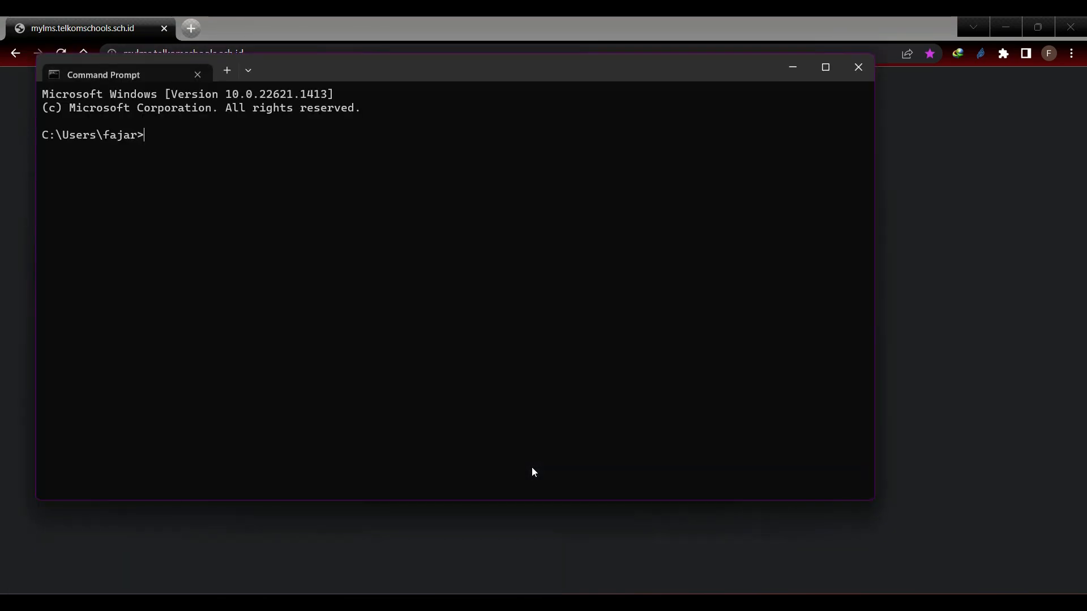
pyautogui.write('ipconfig')
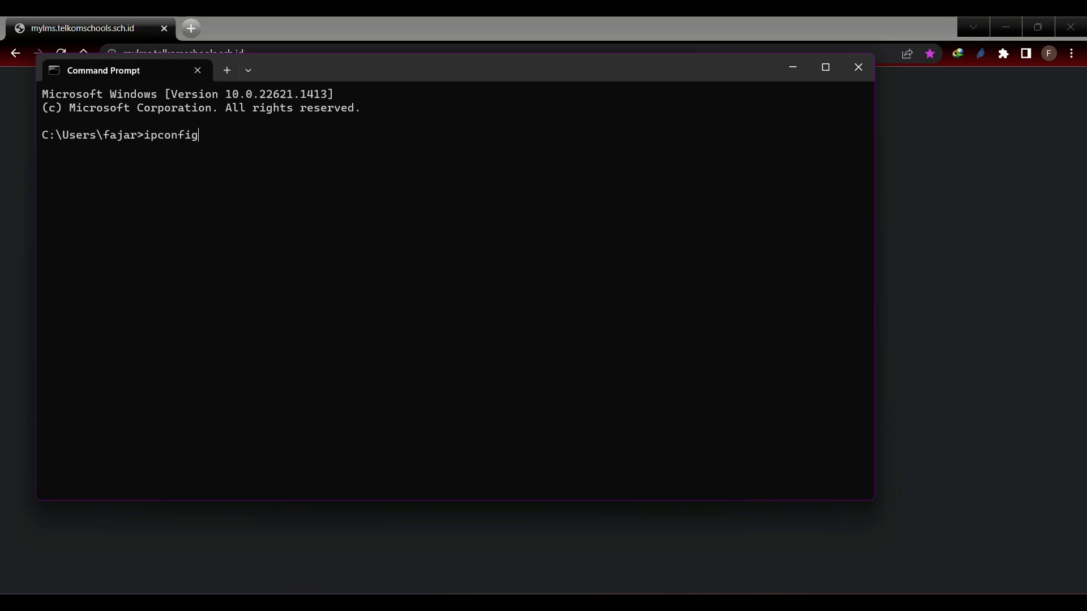
pyautogui.press('Return')
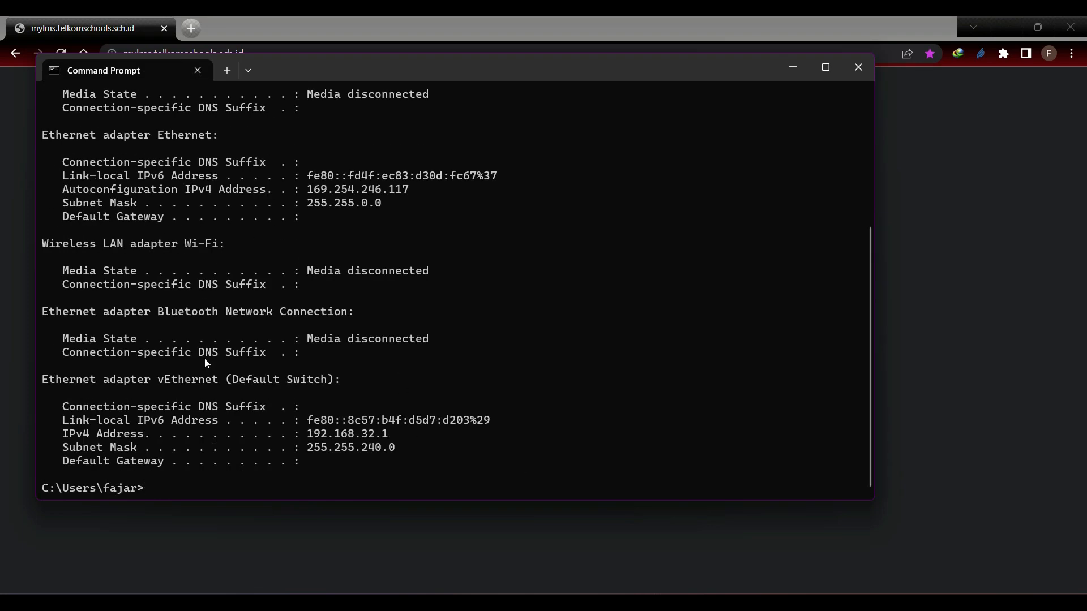
pyautogui.scroll(2, 214, 202)
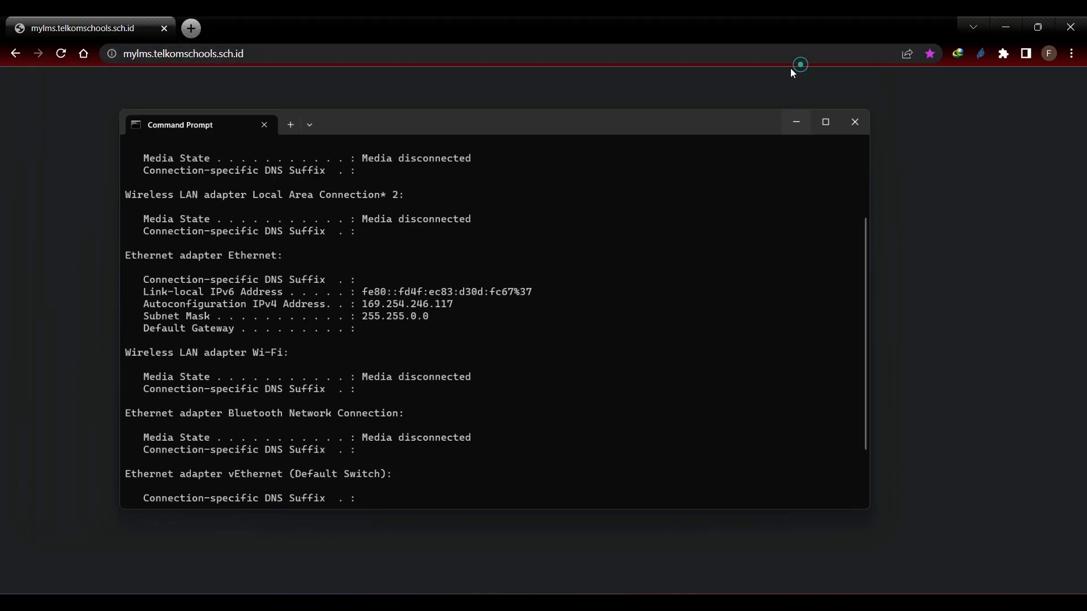
pyautogui.click(793, 68)
pyautogui.click(1007, 26)
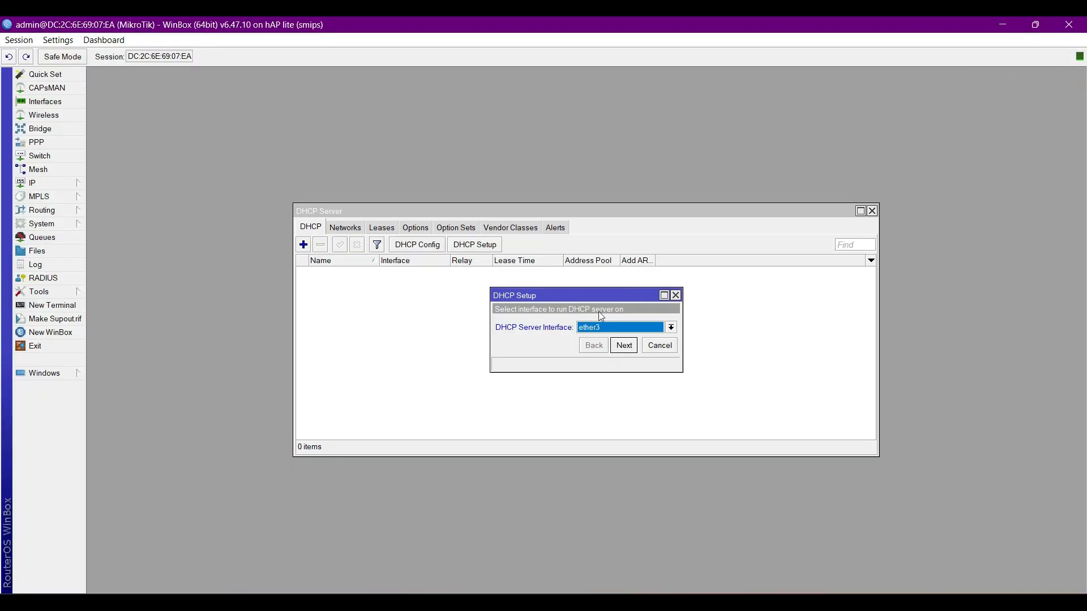
# - Complete the DHCP setup with network 192.168.13.0/24, gateway 192.168.13.1, pool 192.168.13.2-192.168.13.254, DNS servers 192.168.44.1 and 8.8.8.8, and lease time 00:10:00
pyautogui.click(624, 348)
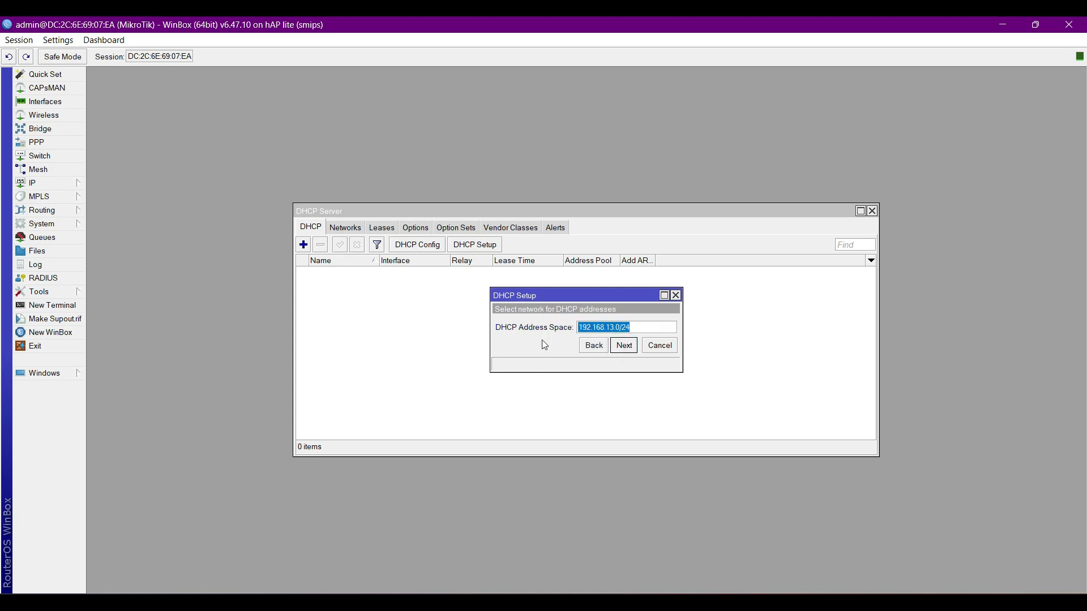
pyautogui.click(624, 348)
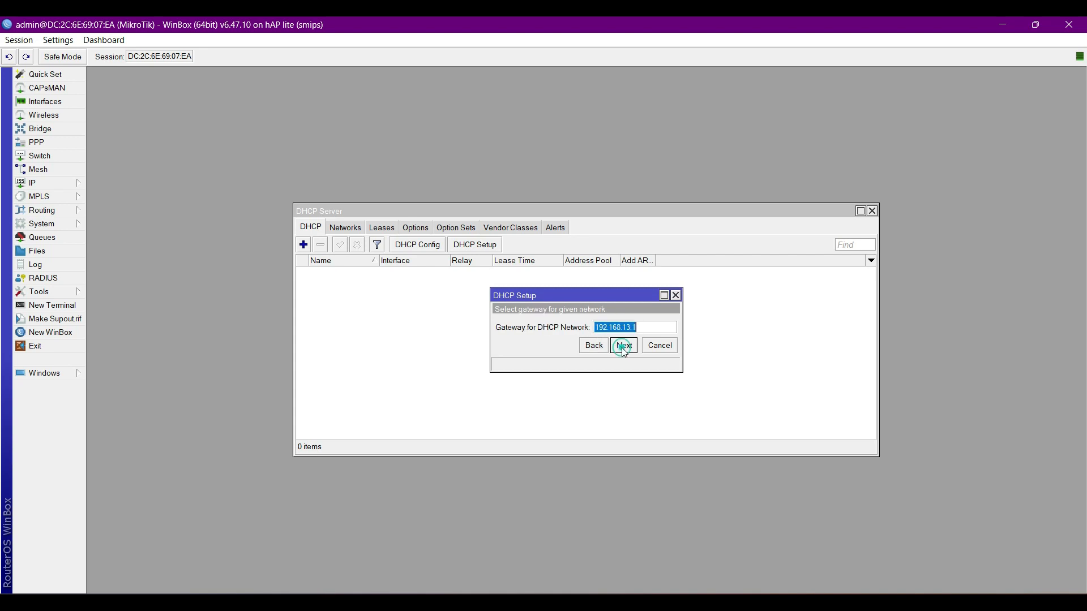
pyautogui.click(625, 348)
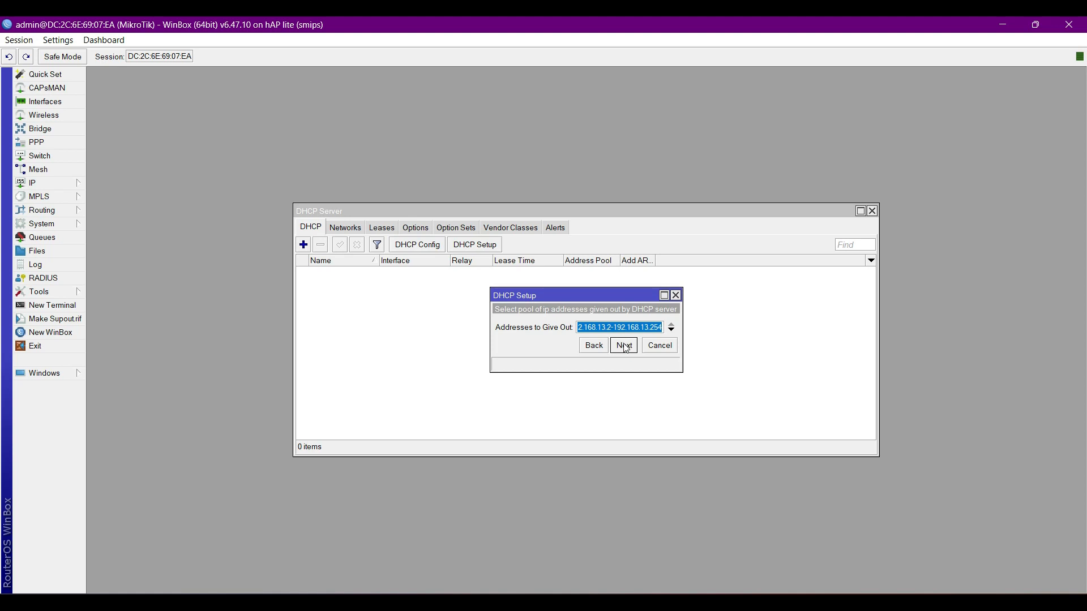
pyautogui.click(625, 346)
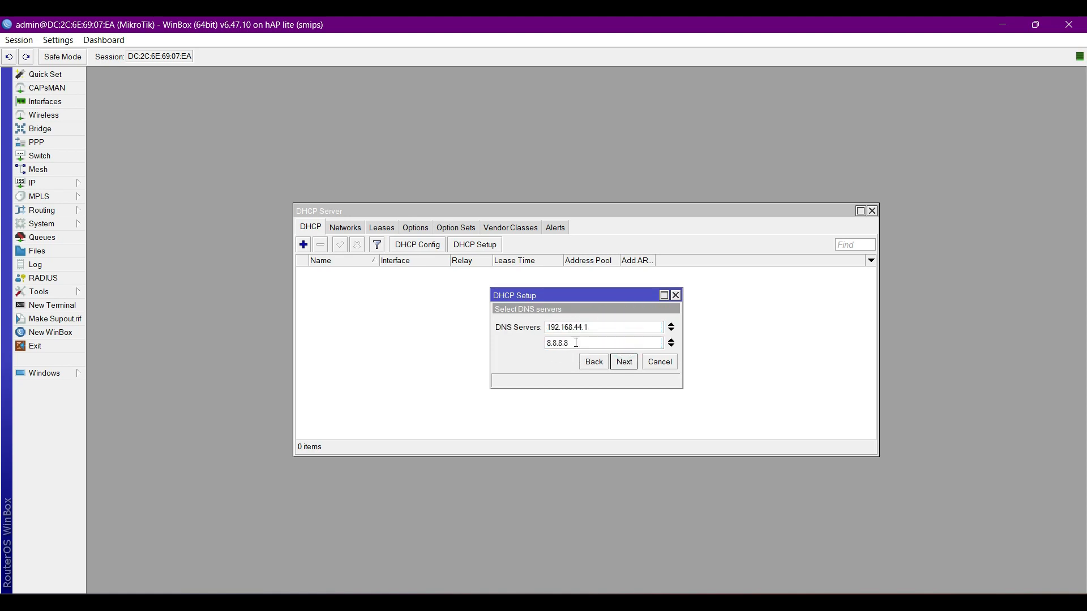
pyautogui.click(628, 367)
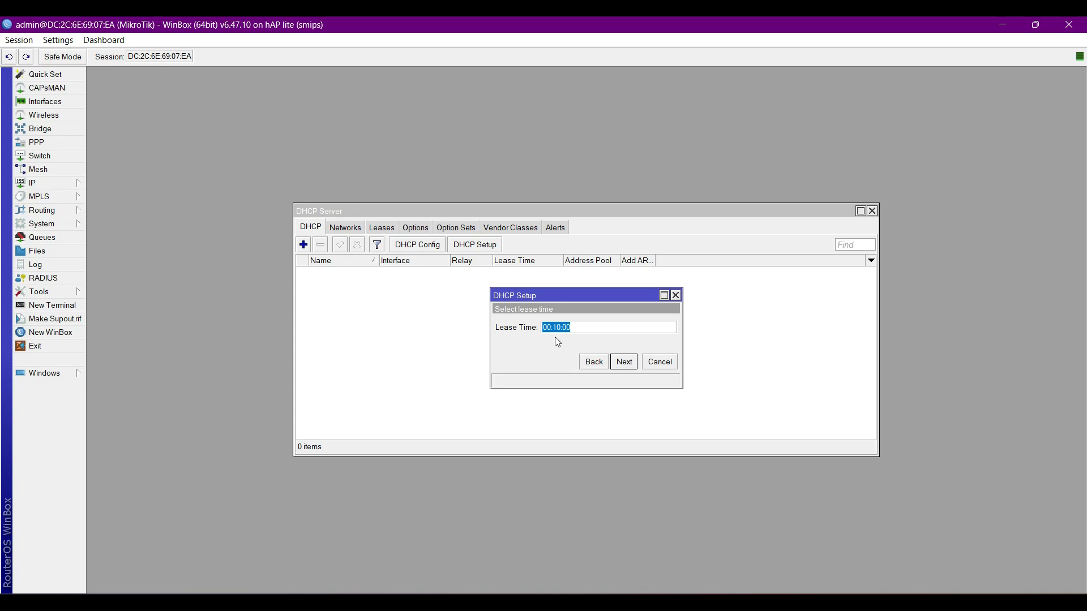
pyautogui.click(625, 363)
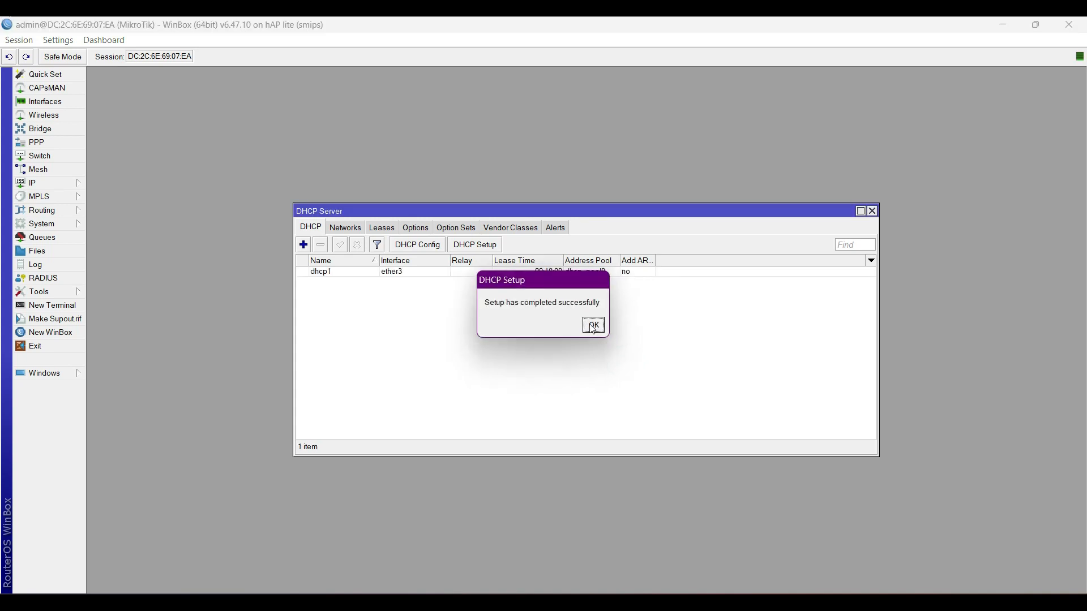
# - Dismiss the DHCP setup message, and disable the Realtek USB FE Family Controller network adapter in Device Manager
pyautogui.click(593, 326)
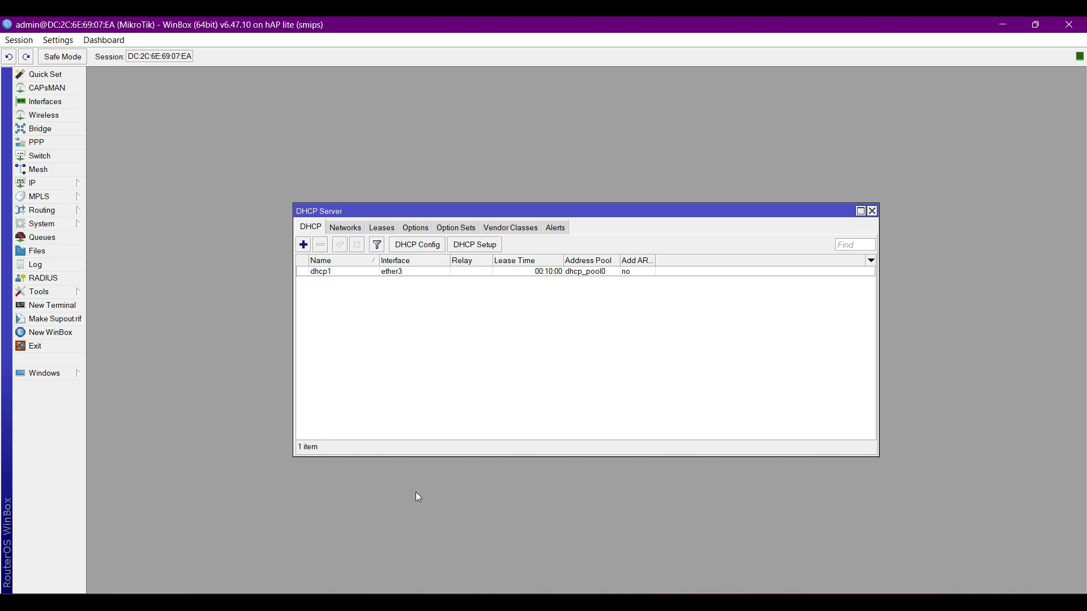
pyautogui.press('super')
pyautogui.write('device manager')
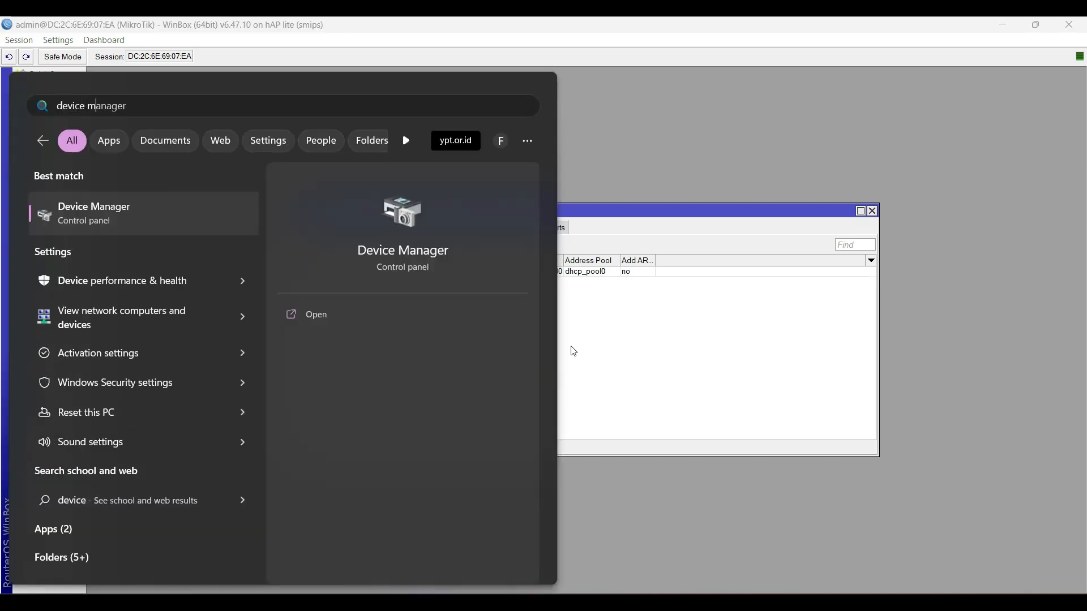
pyautogui.click(141, 214)
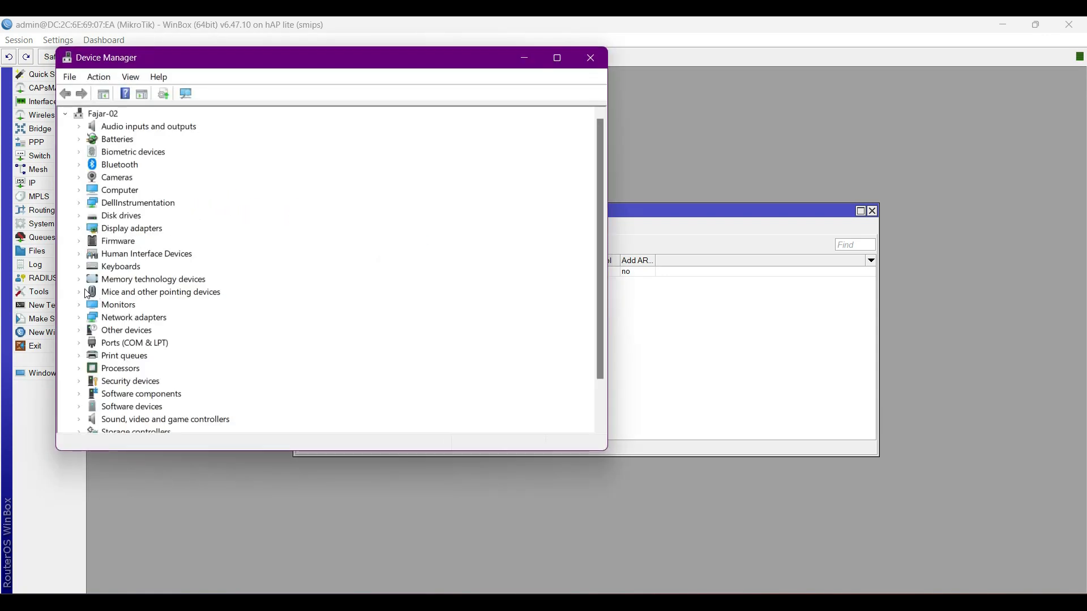
pyautogui.click(81, 318)
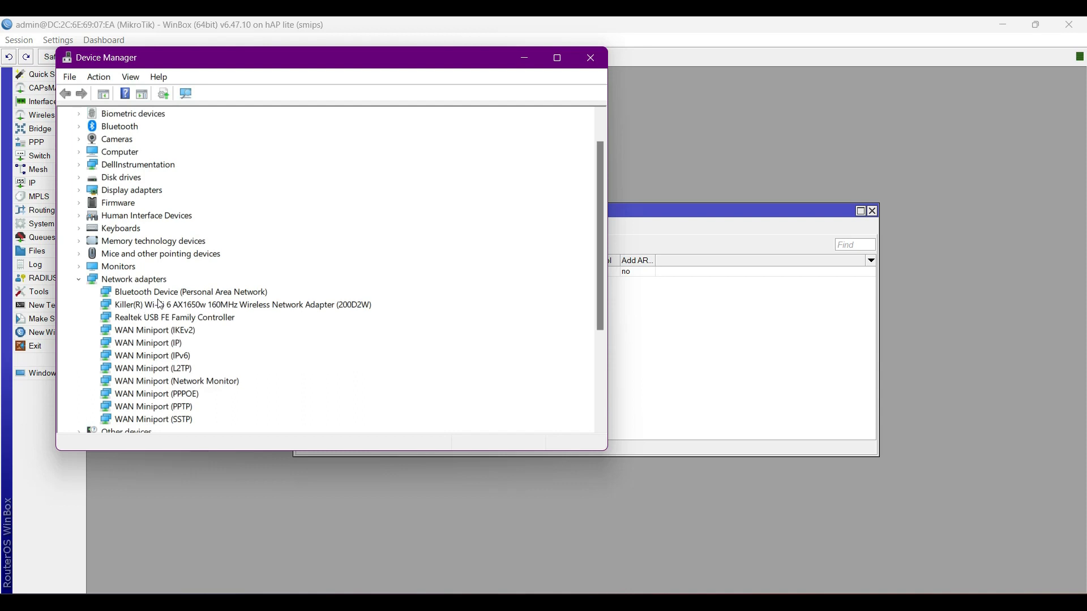
pyautogui.click(184, 324)
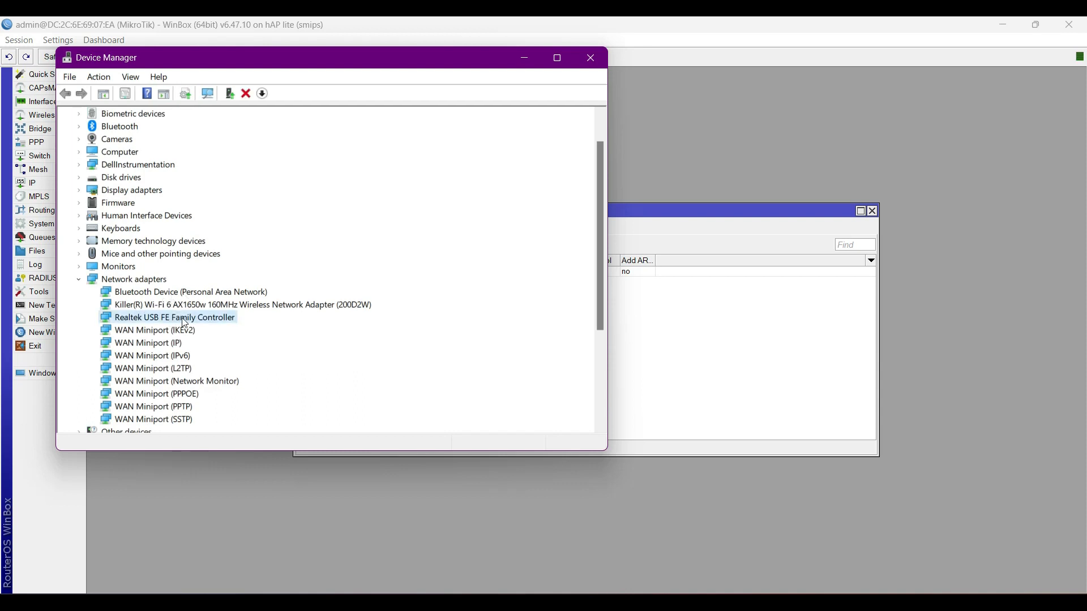
pyautogui.rightClick(184, 324)
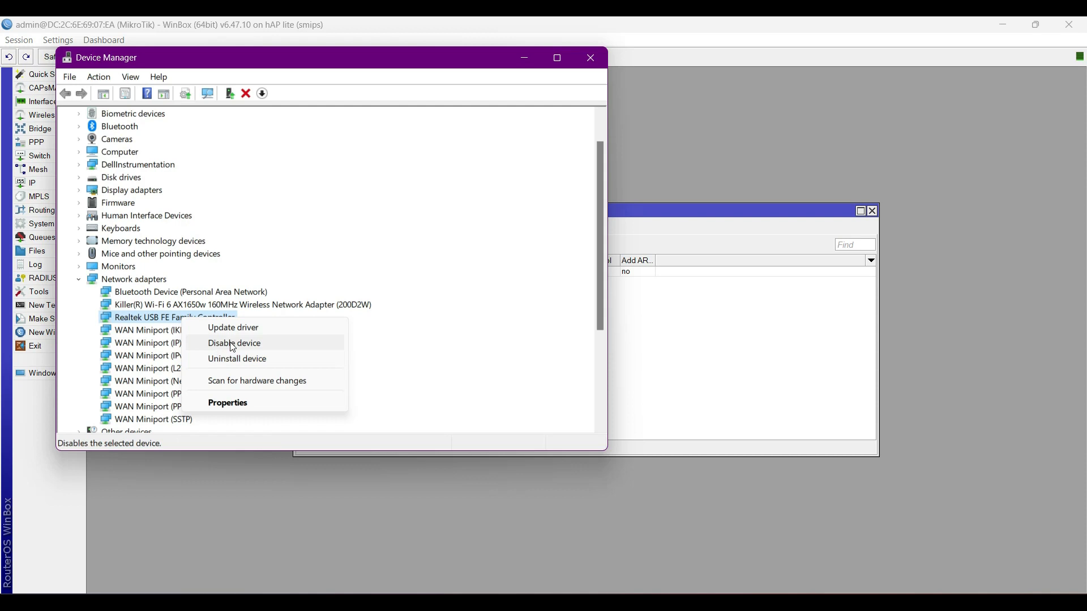
pyautogui.click(233, 345)
pyautogui.click(572, 329)
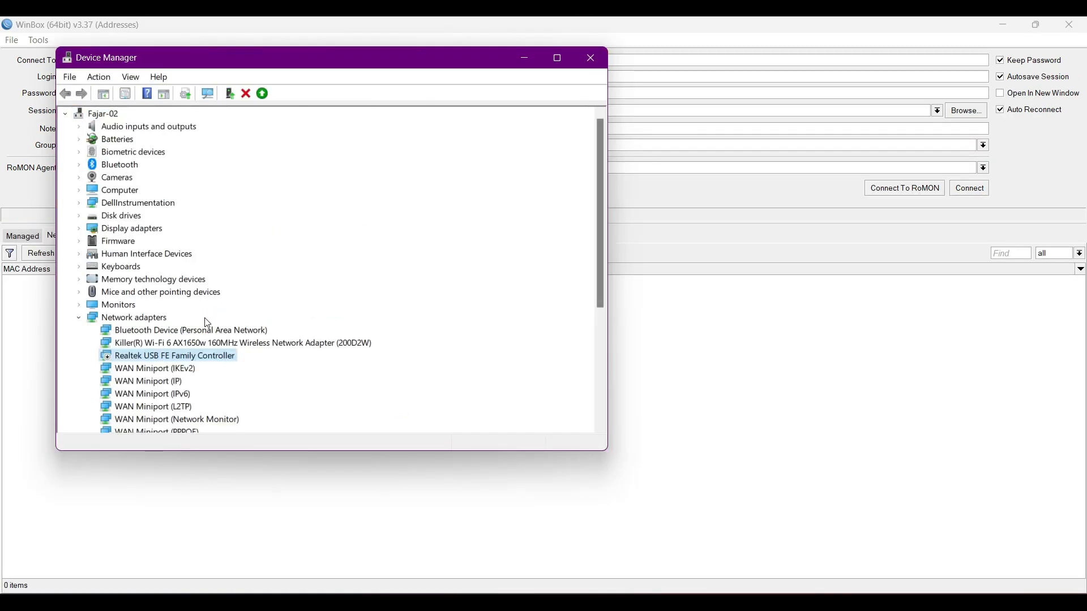
# - Enable the Realtek USB FE Family Controller adapter again and return to WinBox
pyautogui.rightClick(164, 356)
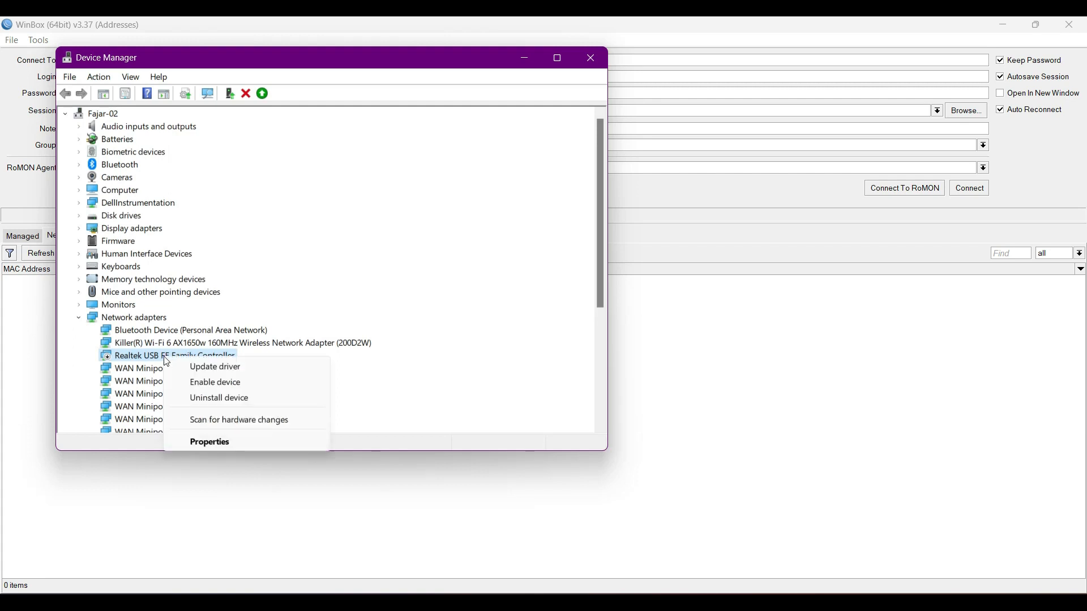
pyautogui.click(214, 383)
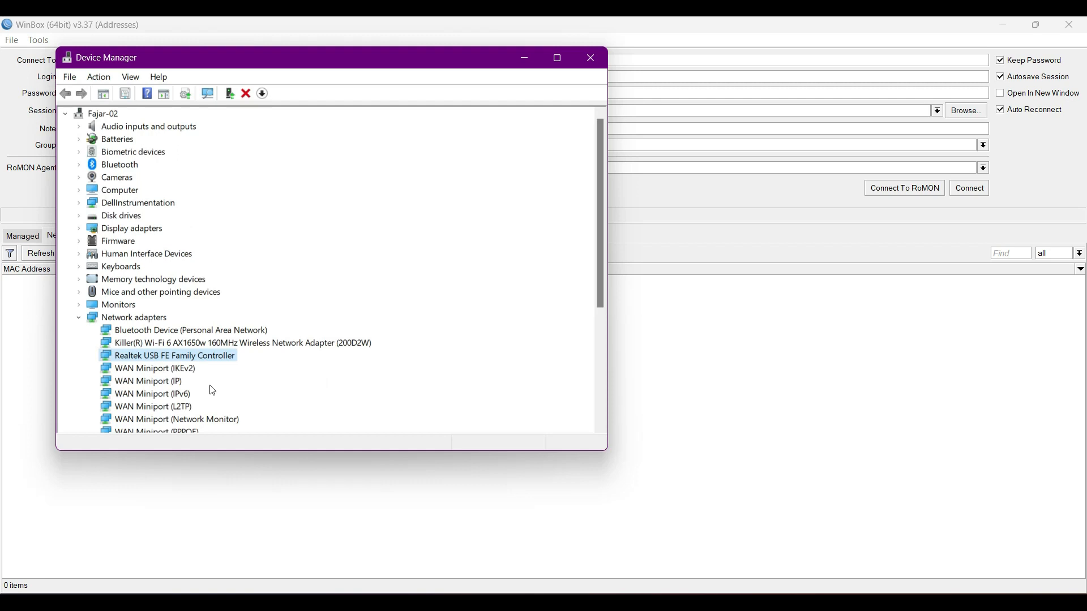
pyautogui.click(460, 525)
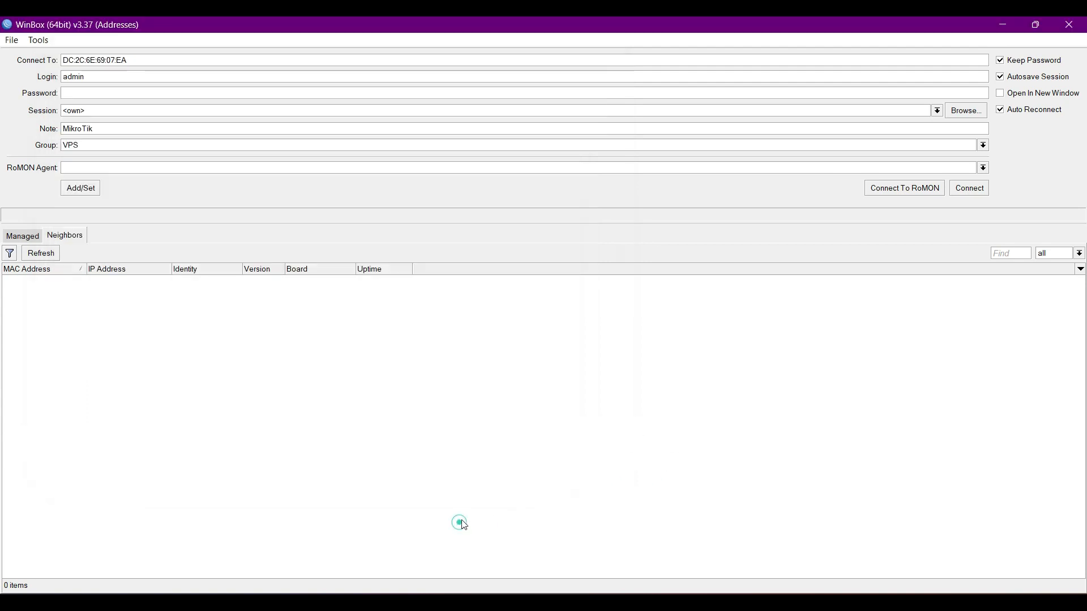
# - Run ipconfig in Command Prompt to check the Ethernet adapter's IPv4 address and gateway, and put the window away
pyautogui.click(651, 603)
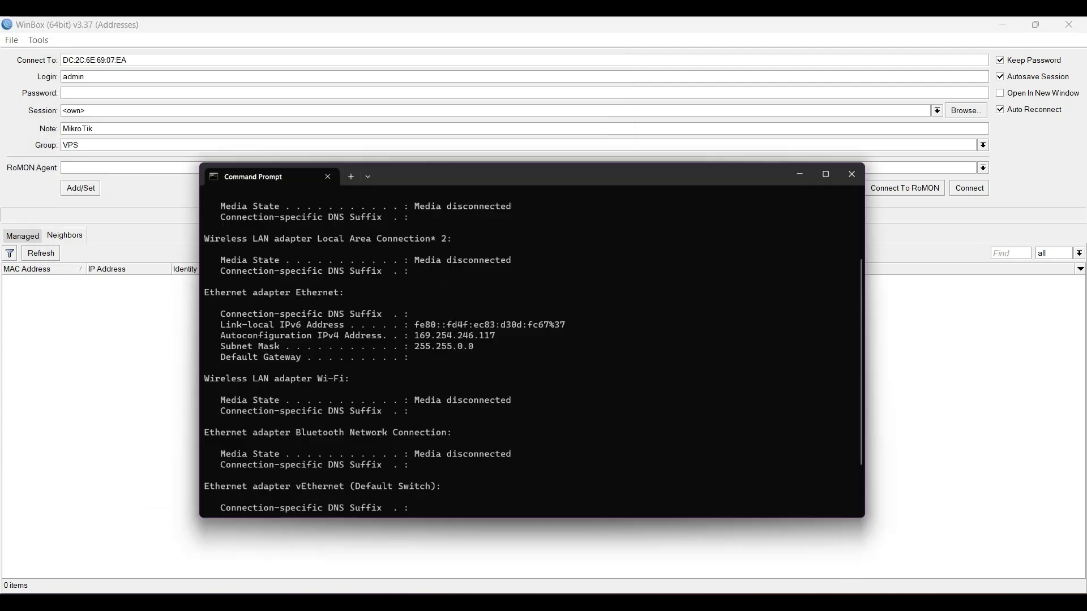
pyautogui.write('ipconfg')
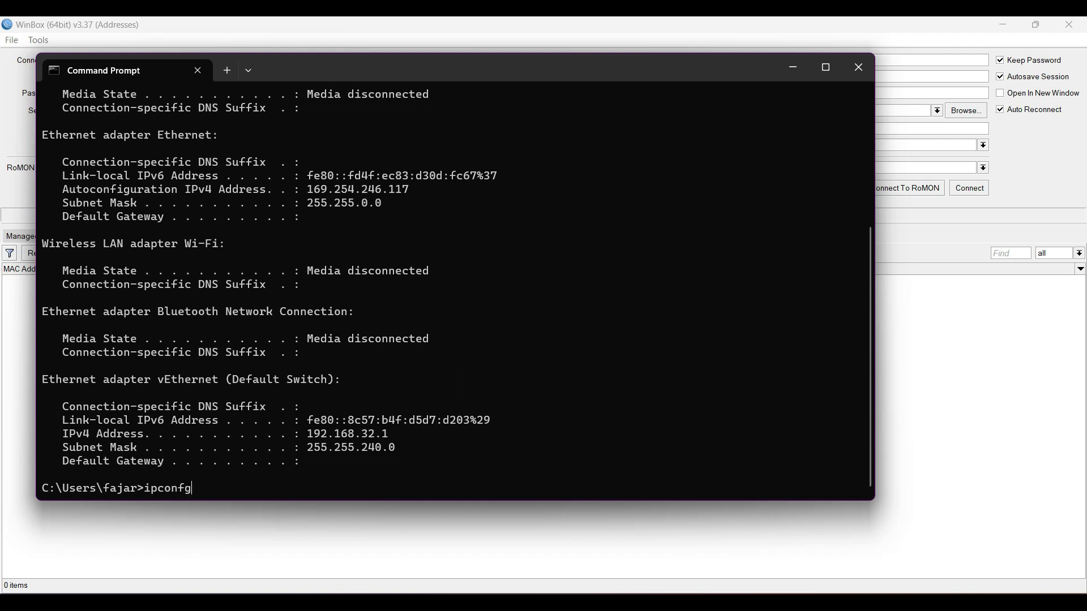
pyautogui.write('ig')
pyautogui.press('Return')
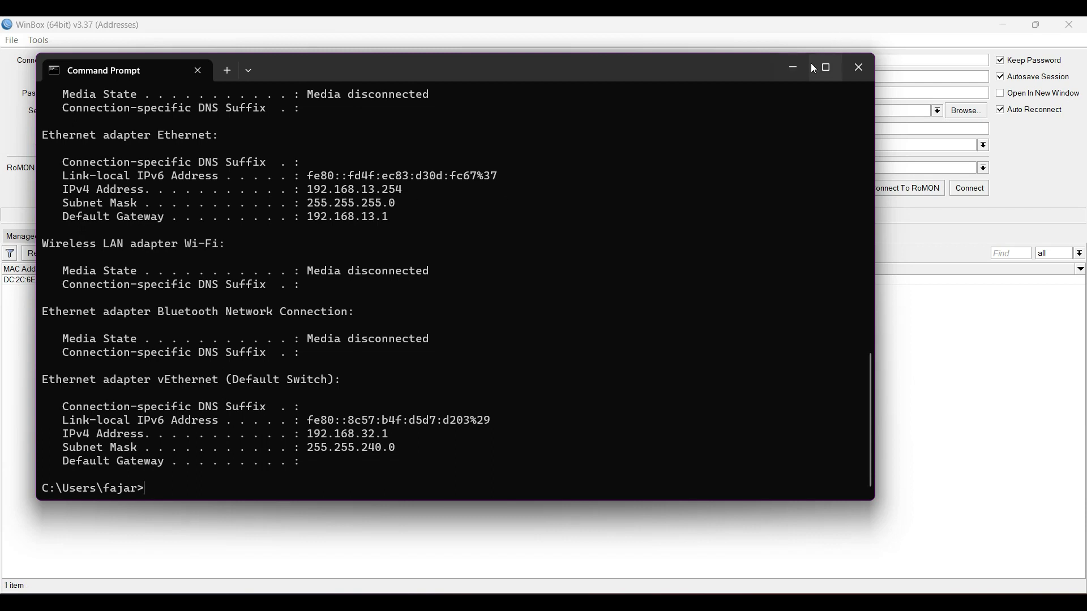
pyautogui.click(793, 68)
# - Switch to the browser, reload the page, check the internet connection with the fast.com speed test, and return to WinBox
pyautogui.hotkey('alt', 'Tab')
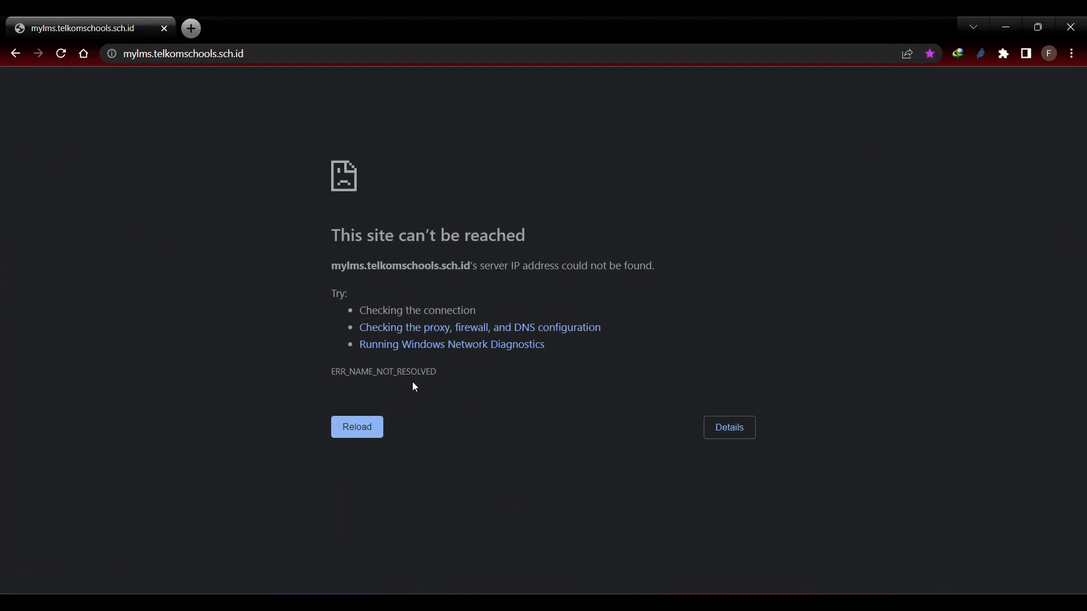
pyautogui.click(62, 54)
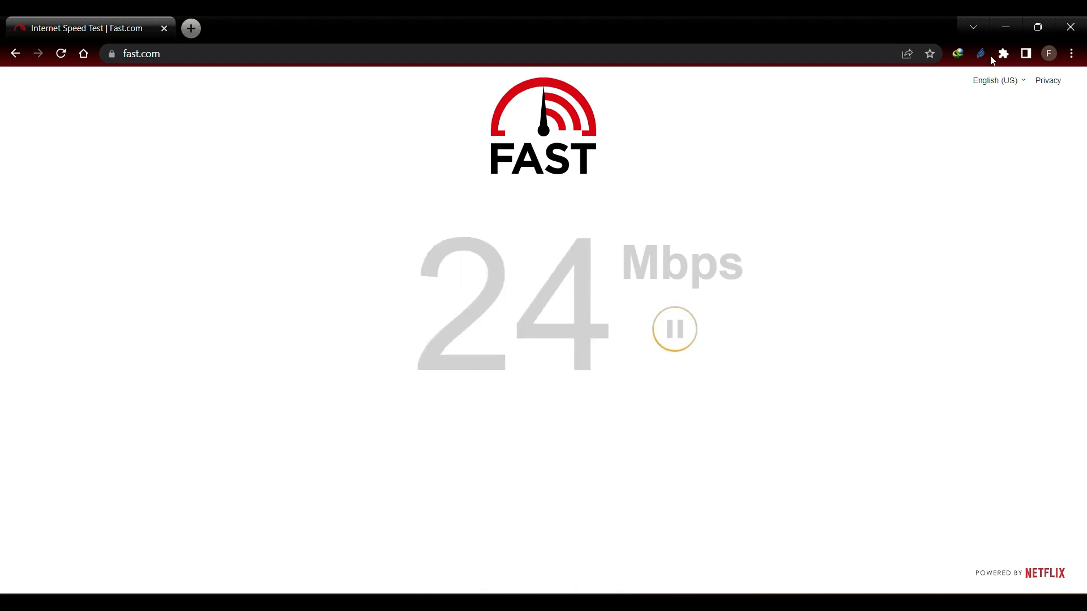
pyautogui.click(1007, 28)
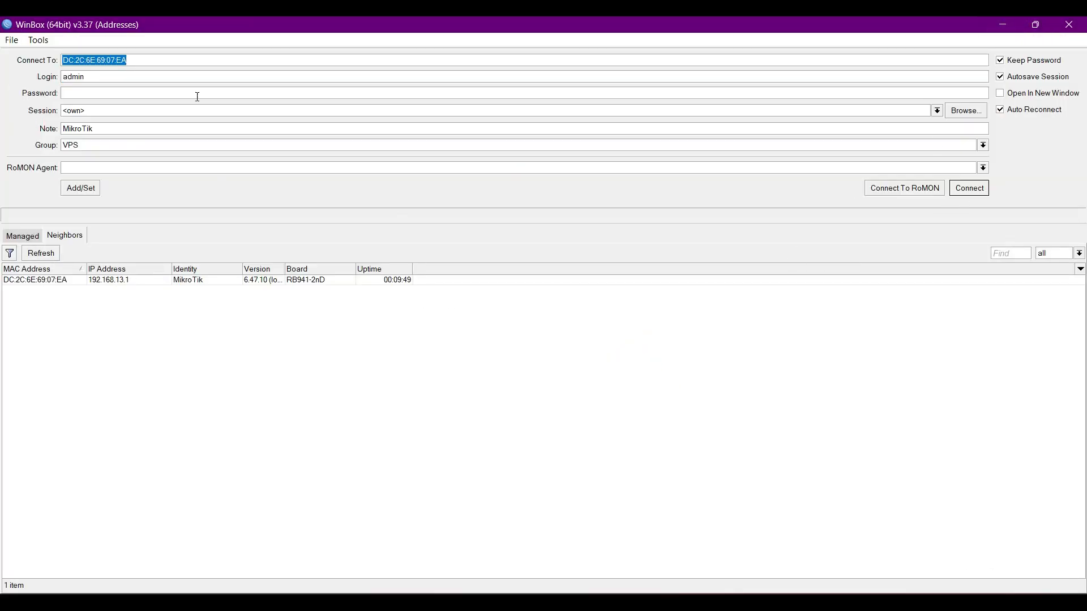
pyautogui.click(963, 190)
pyautogui.click(105, 75)
pyautogui.doubleClick(103, 76)
pyautogui.press('BackSpace')
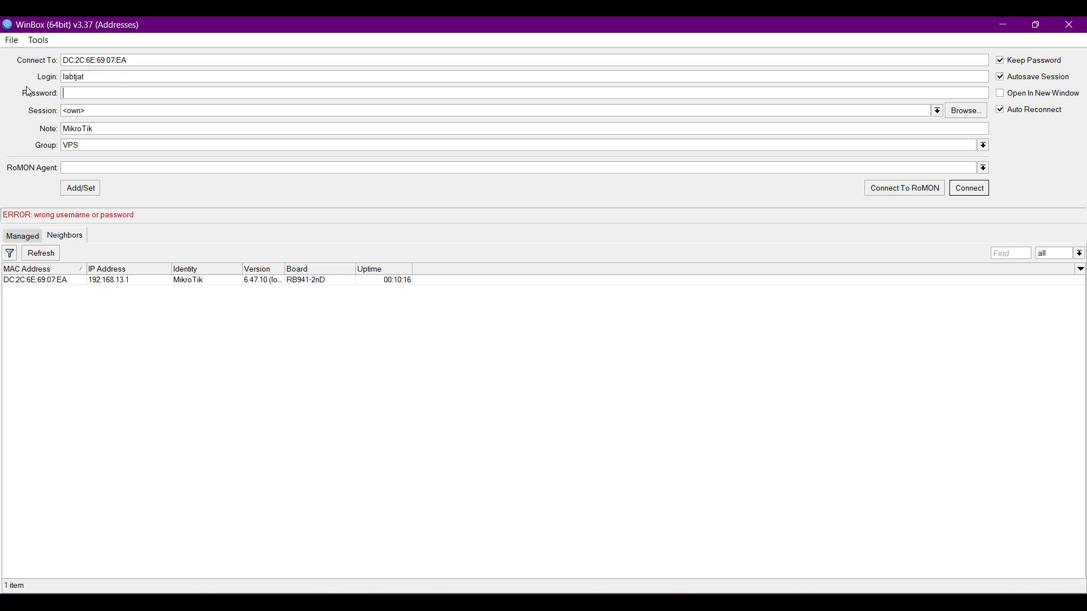
pyautogui.write('***')
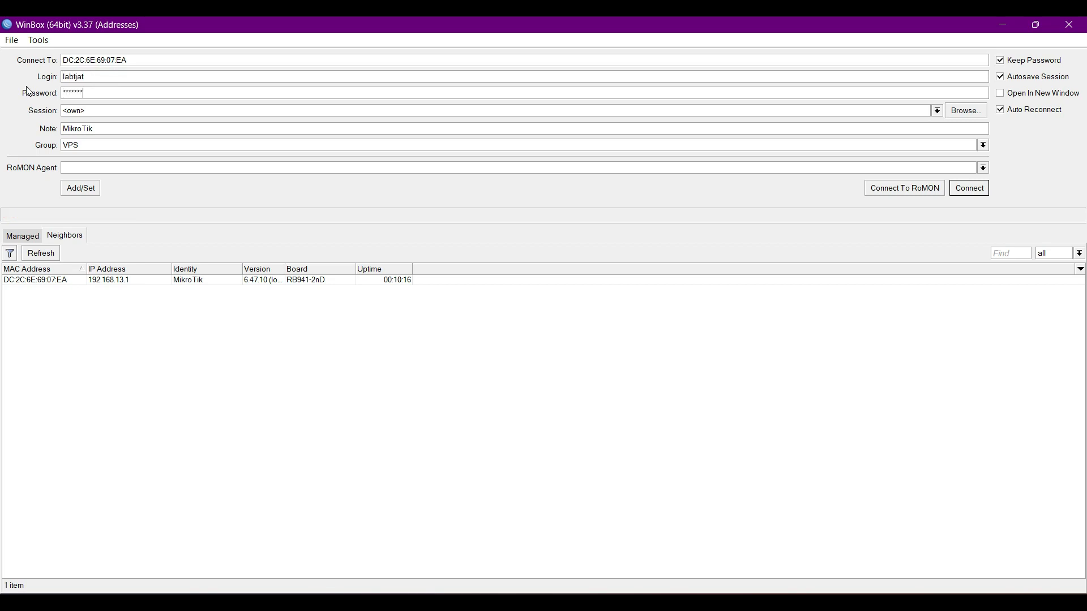
pyautogui.click(973, 191)
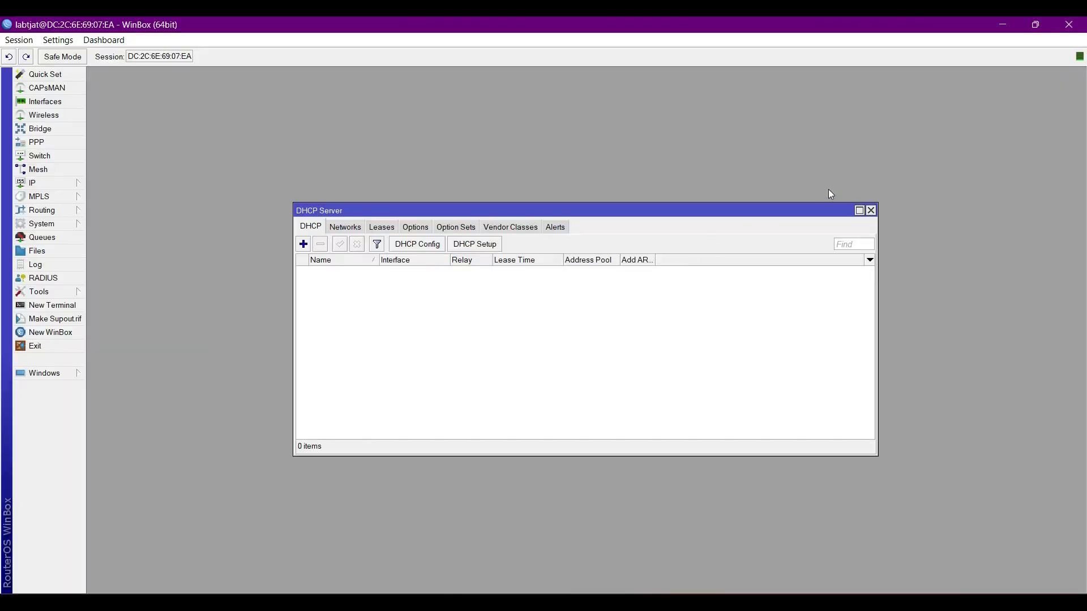
# - Close the DHCP Server list and enable the wireless interface wlan1 in the wireless tables
pyautogui.click(870, 211)
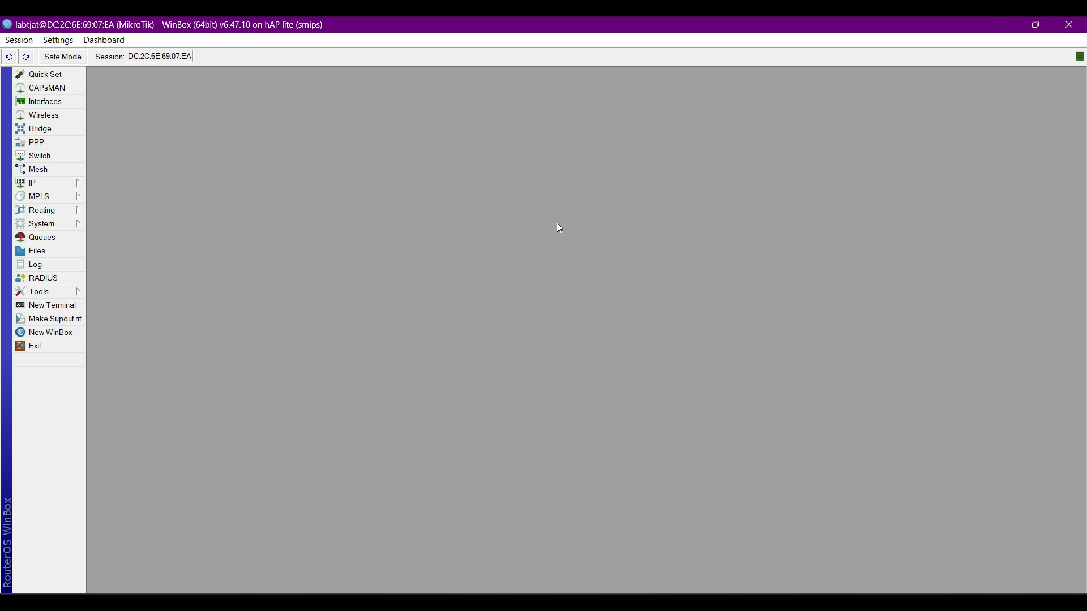
pyautogui.click(61, 114)
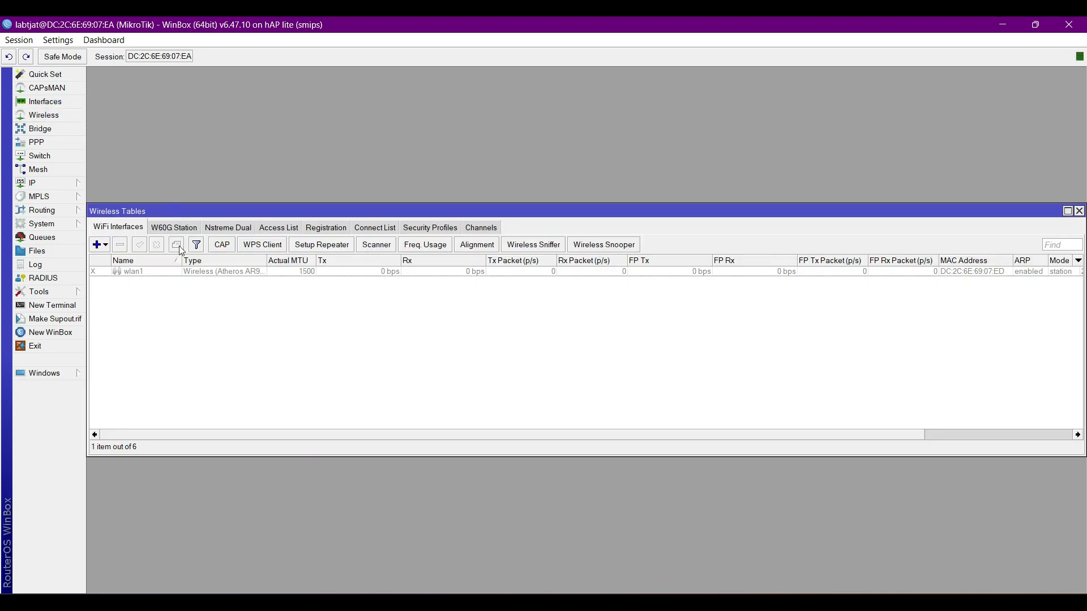
pyautogui.click(162, 279)
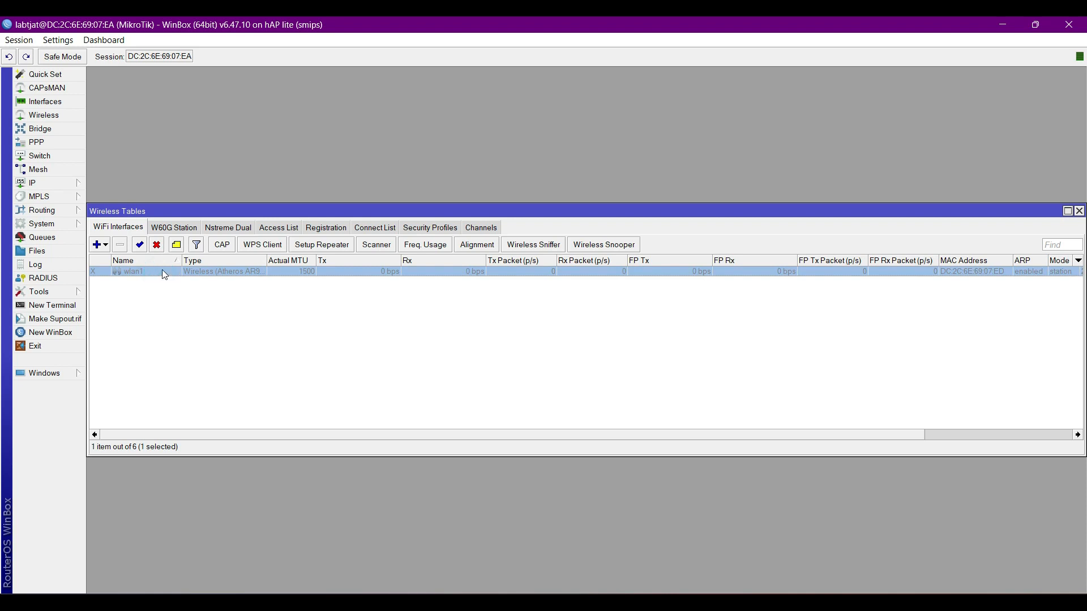
pyautogui.click(140, 246)
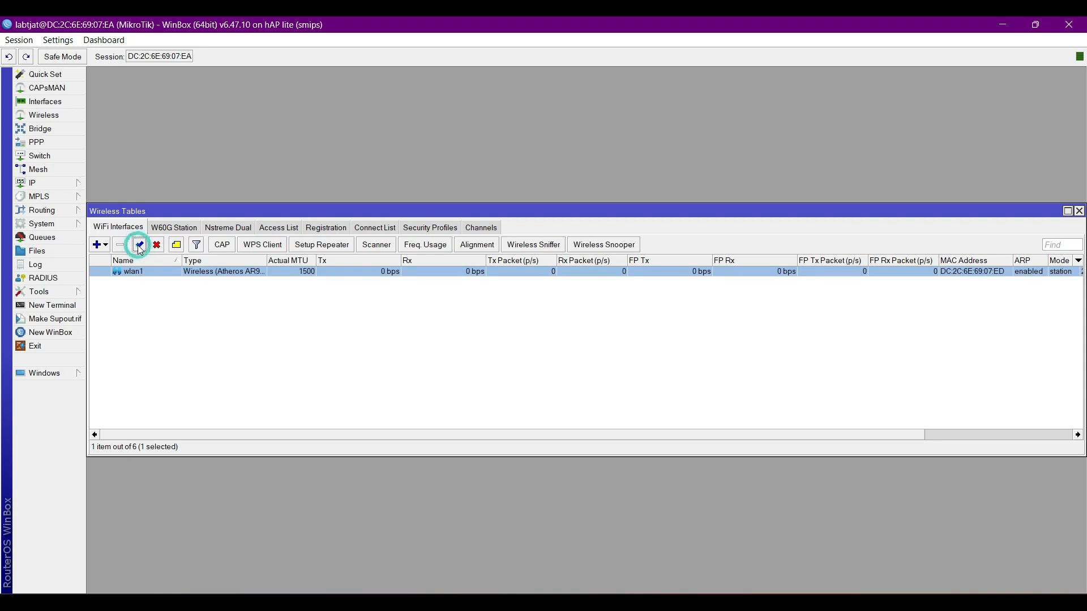
pyautogui.click(166, 283)
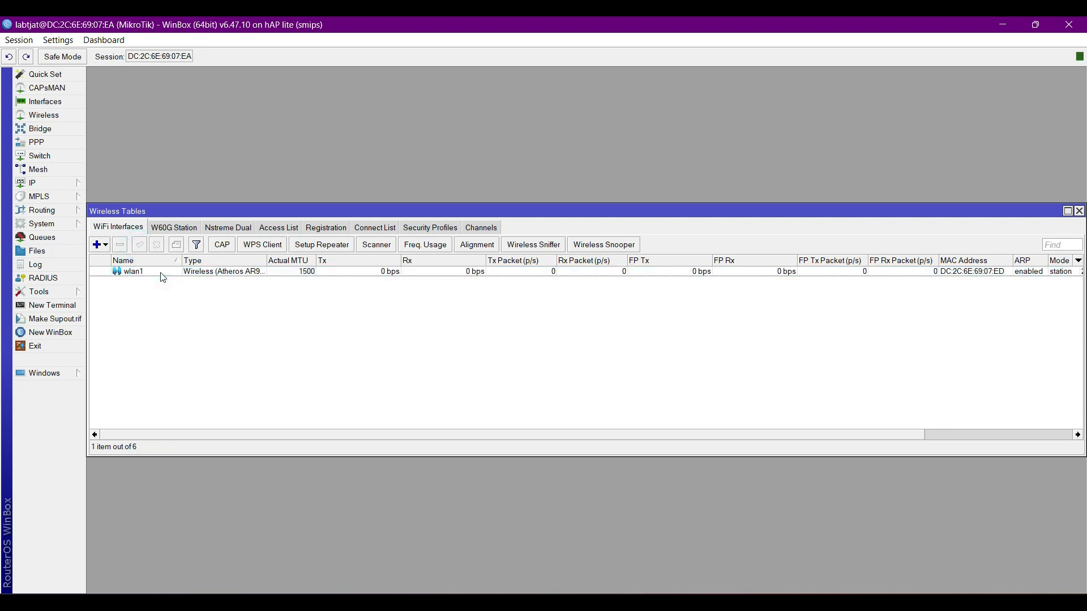
# - In the wireless settings of wlan1, set the mode to ap bridge, the band to 2GHz-B/G/N and the frequency to auto
pyautogui.doubleClick(161, 272)
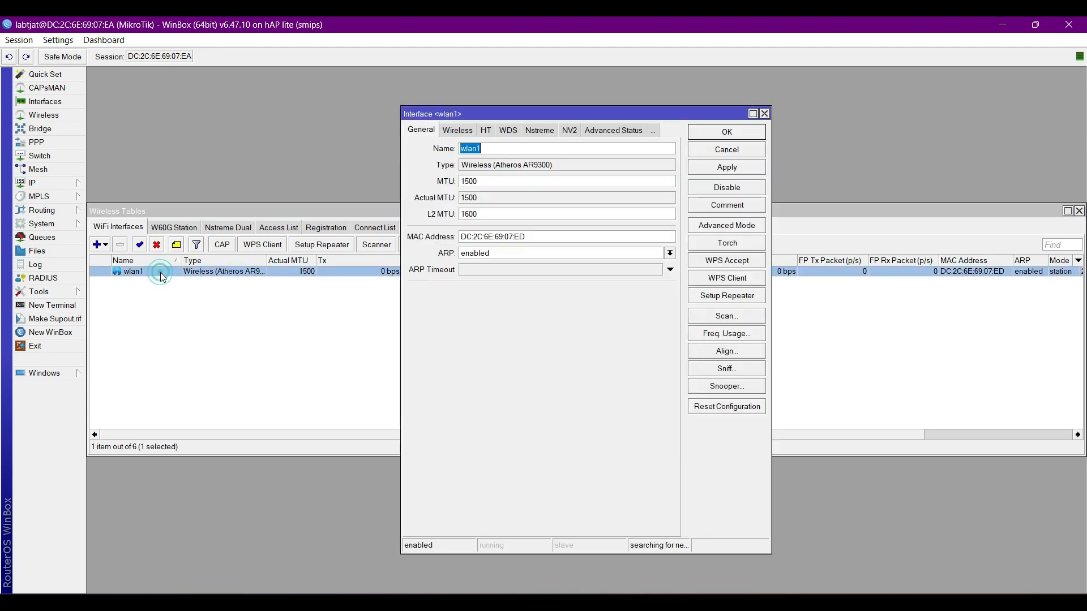
pyautogui.click(459, 131)
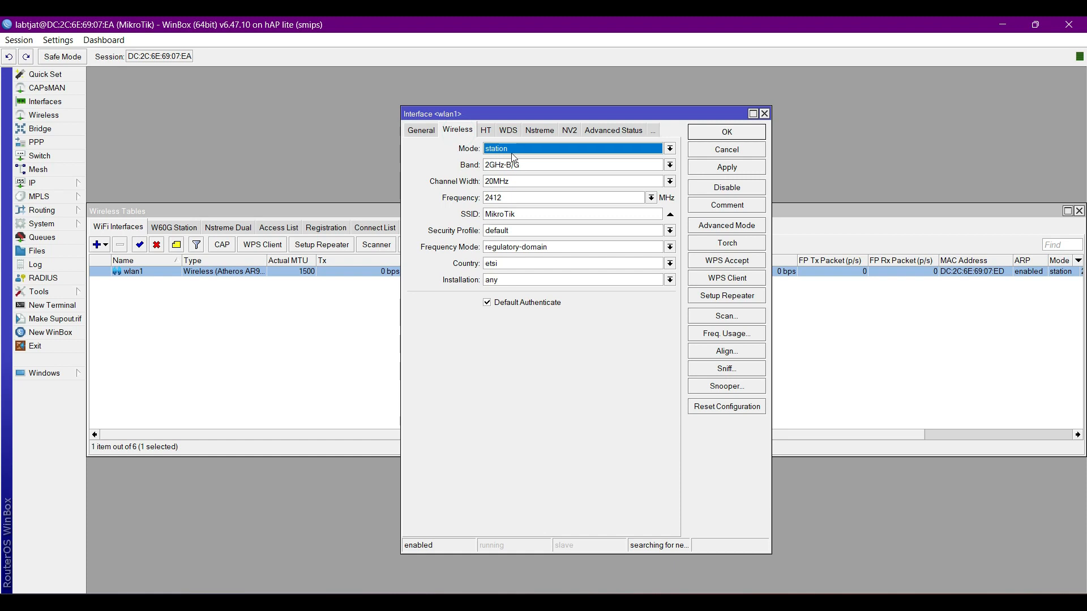
pyautogui.click(528, 149)
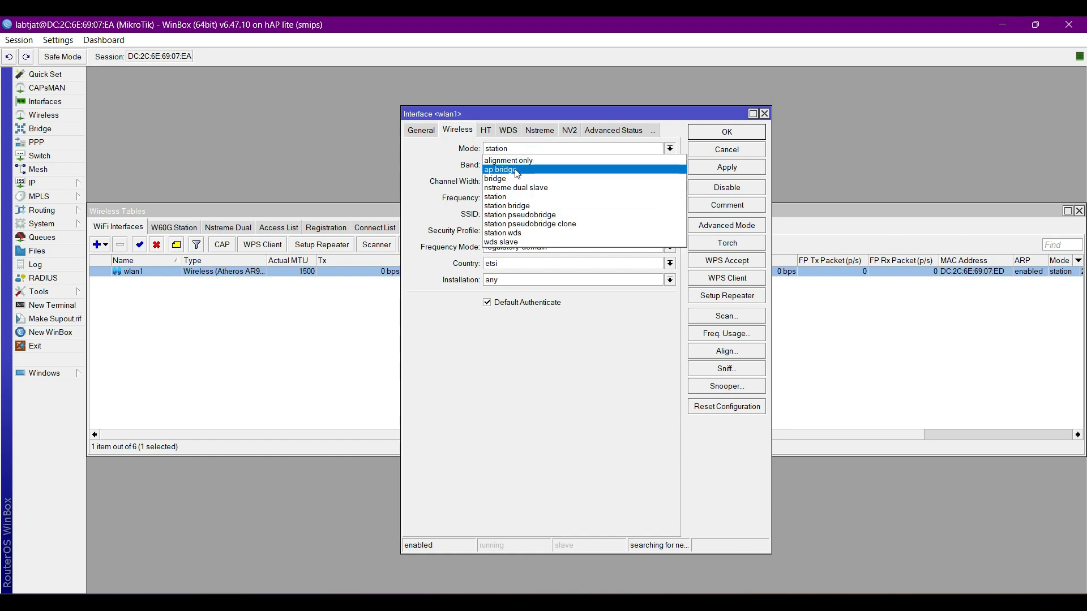
pyautogui.click(516, 170)
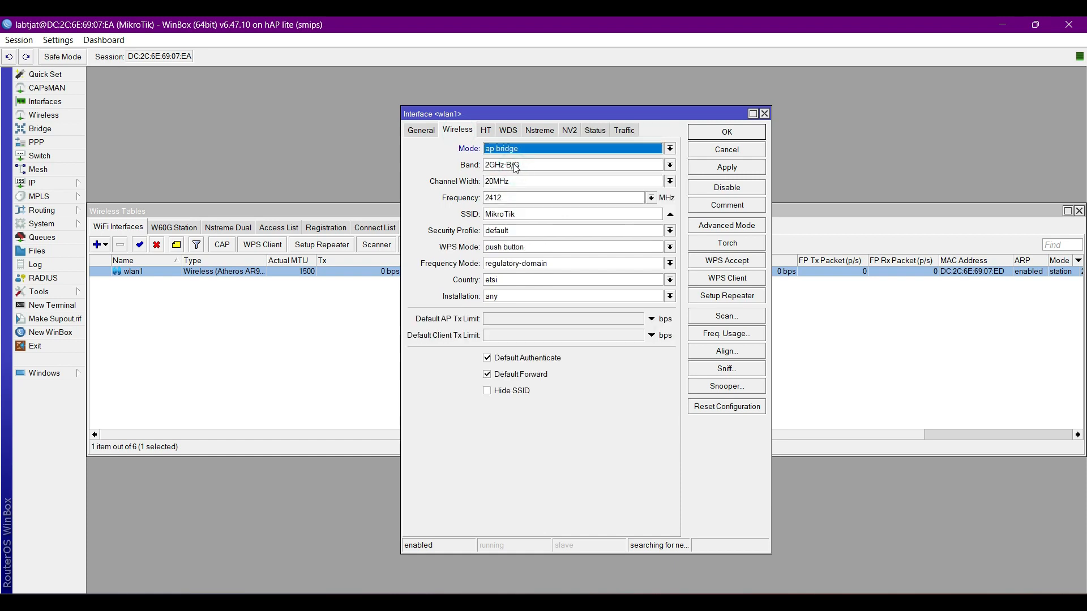
pyautogui.click(516, 168)
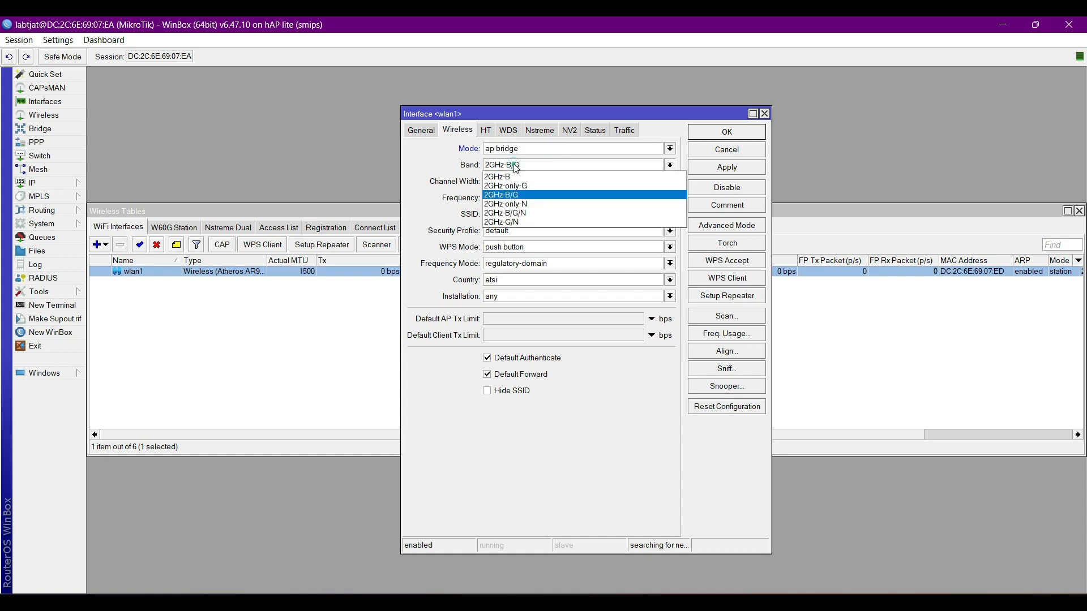
pyautogui.click(528, 212)
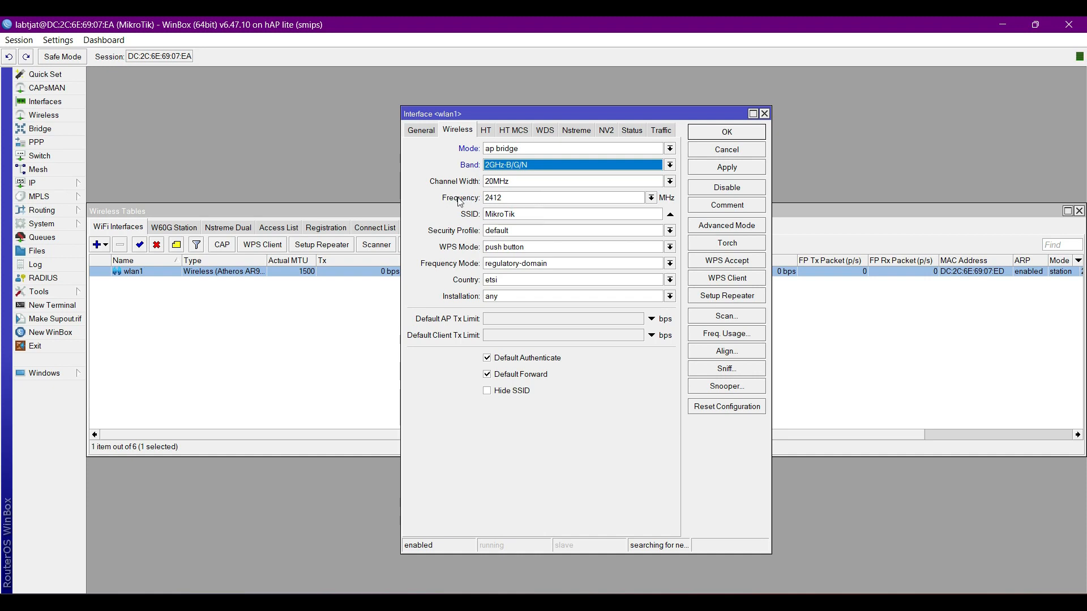
pyautogui.click(652, 198)
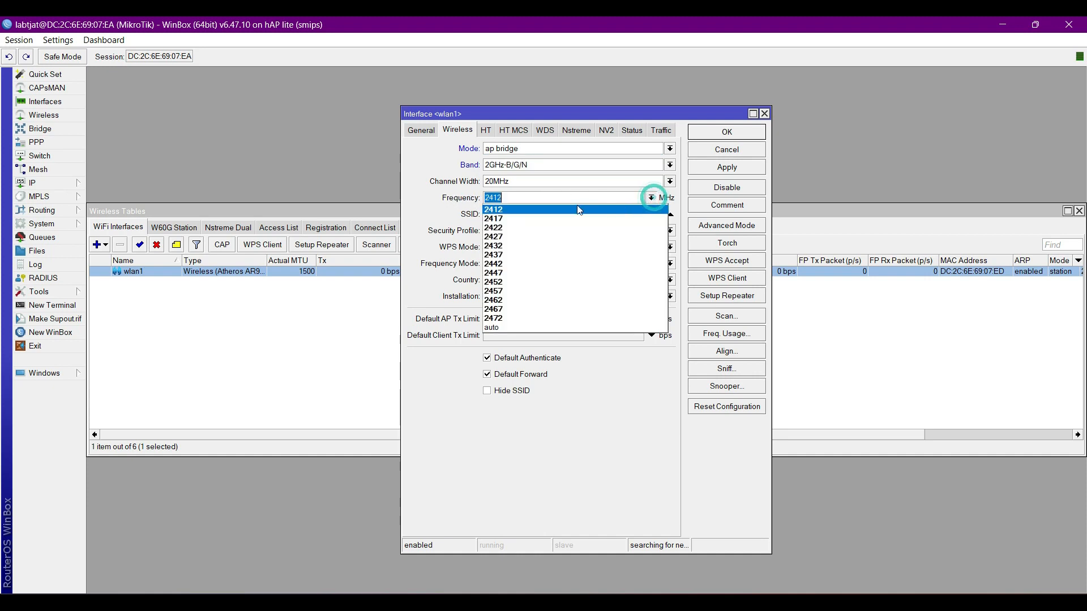
pyautogui.click(501, 328)
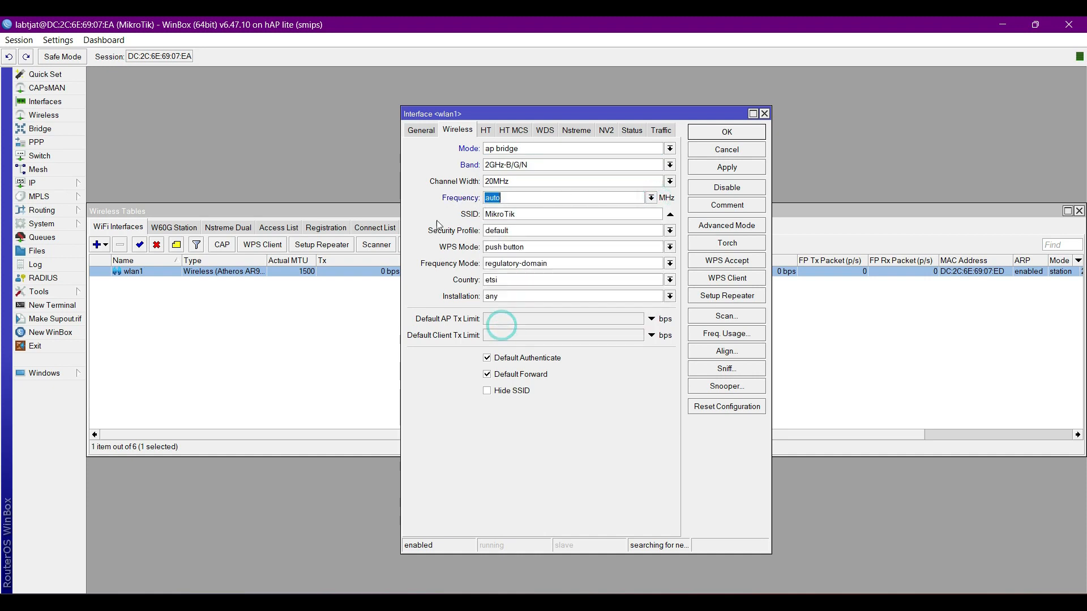
# - Set the SSID of wlan1 to FajarTest and keep the security profile on default
pyautogui.doubleClick(531, 214)
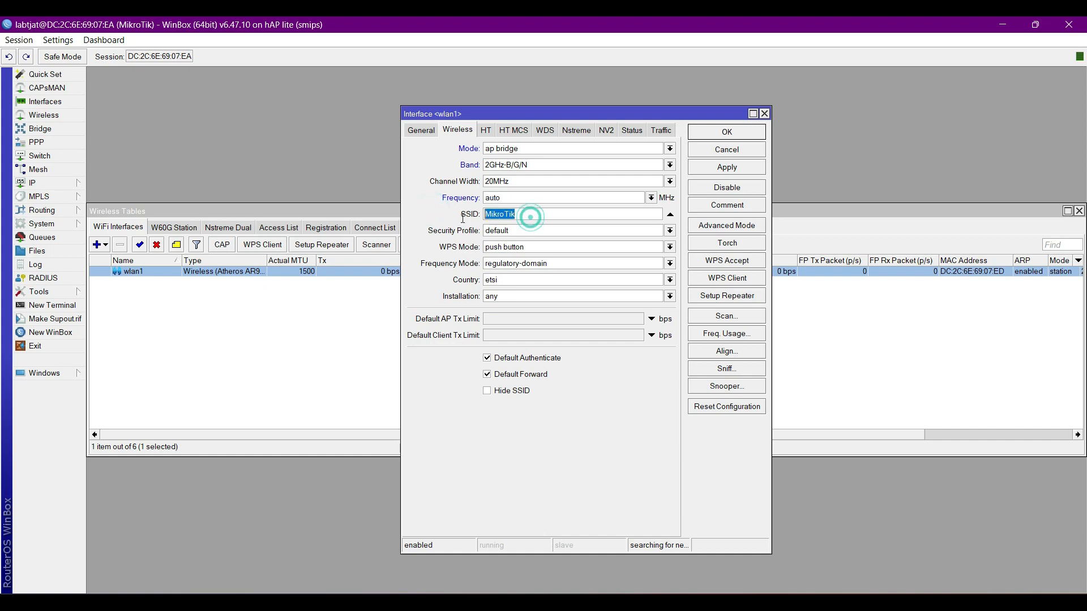
pyautogui.write('FajarTest')
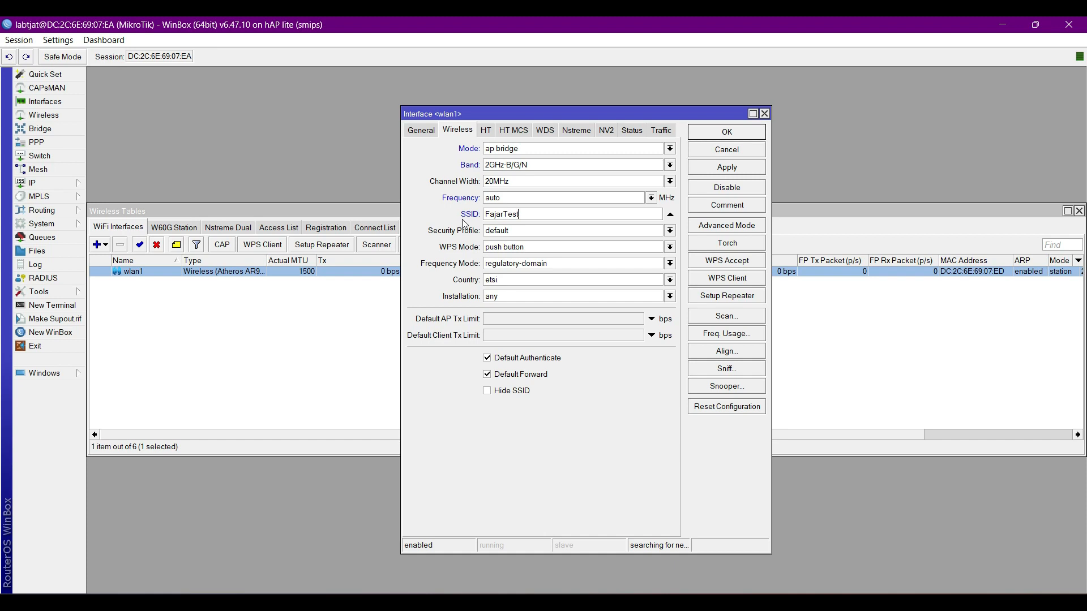
pyautogui.click(517, 230)
pyautogui.click(440, 255)
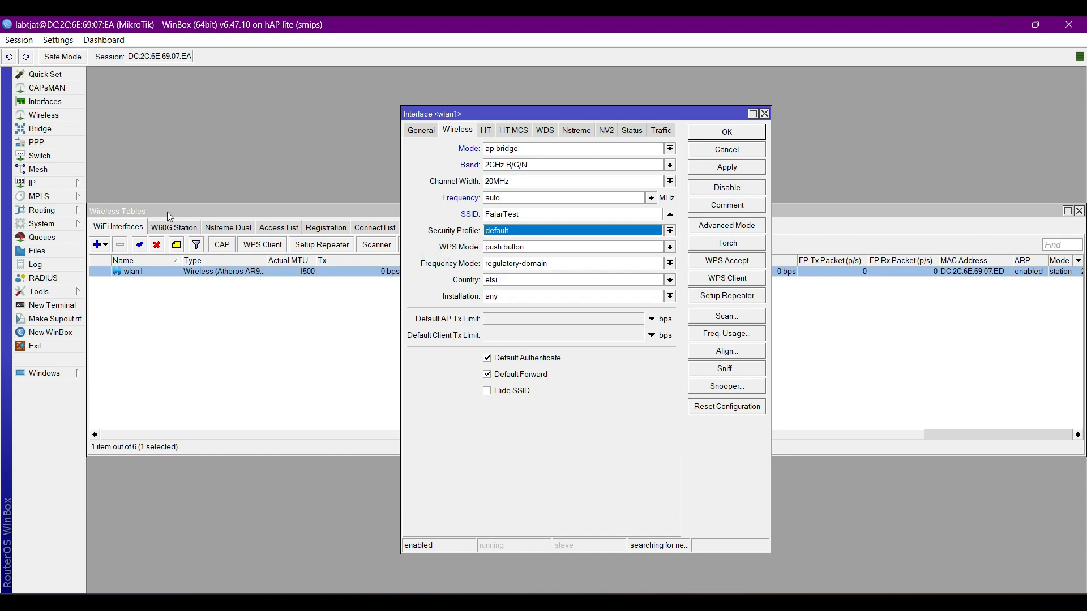
# - Create a wireless security profile named profile1wifi with its mode set to dynamic keys
pyautogui.click(291, 342)
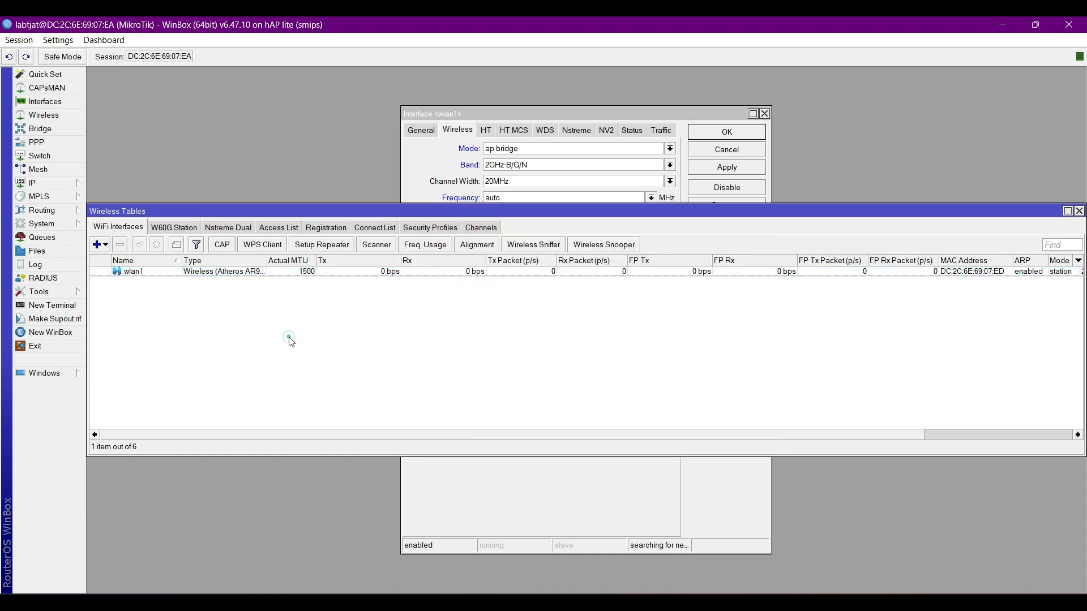
pyautogui.click(432, 233)
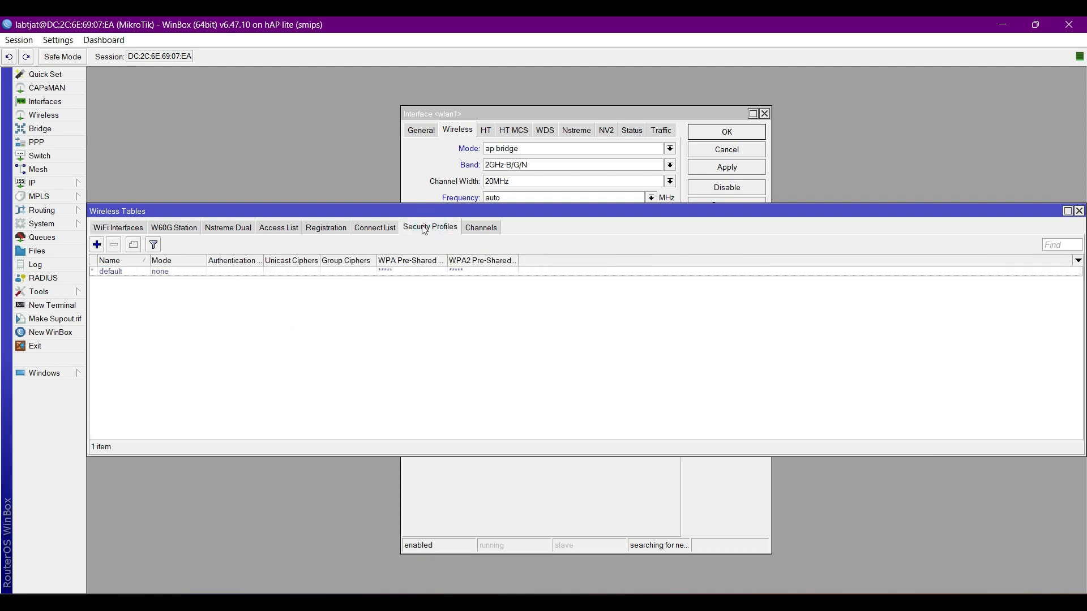
pyautogui.click(96, 245)
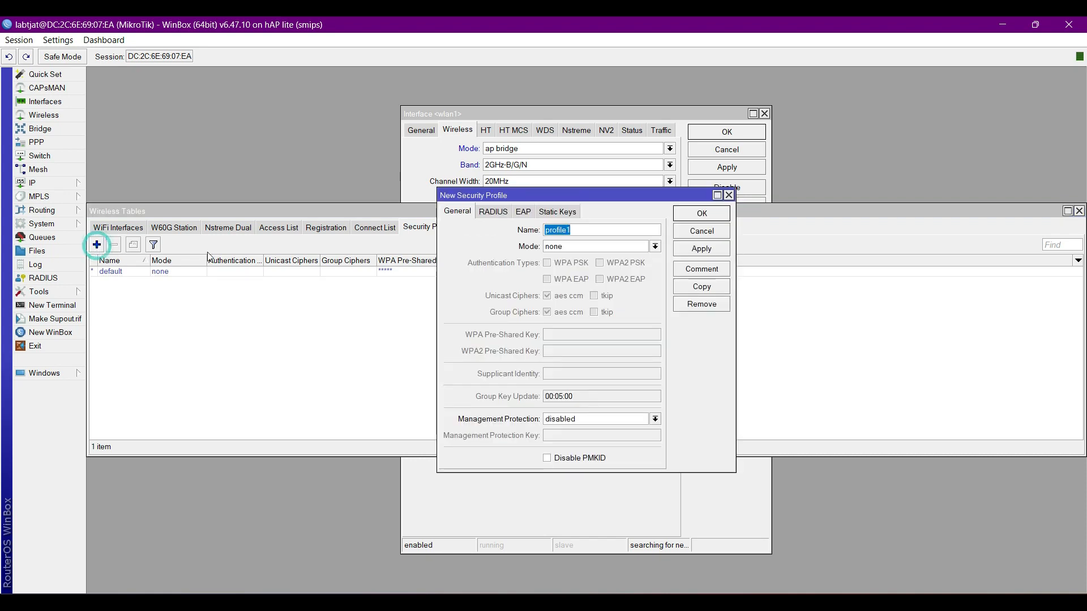
pyautogui.moveTo(604, 195); pyautogui.dragTo(318, 225)
pyautogui.click(306, 259)
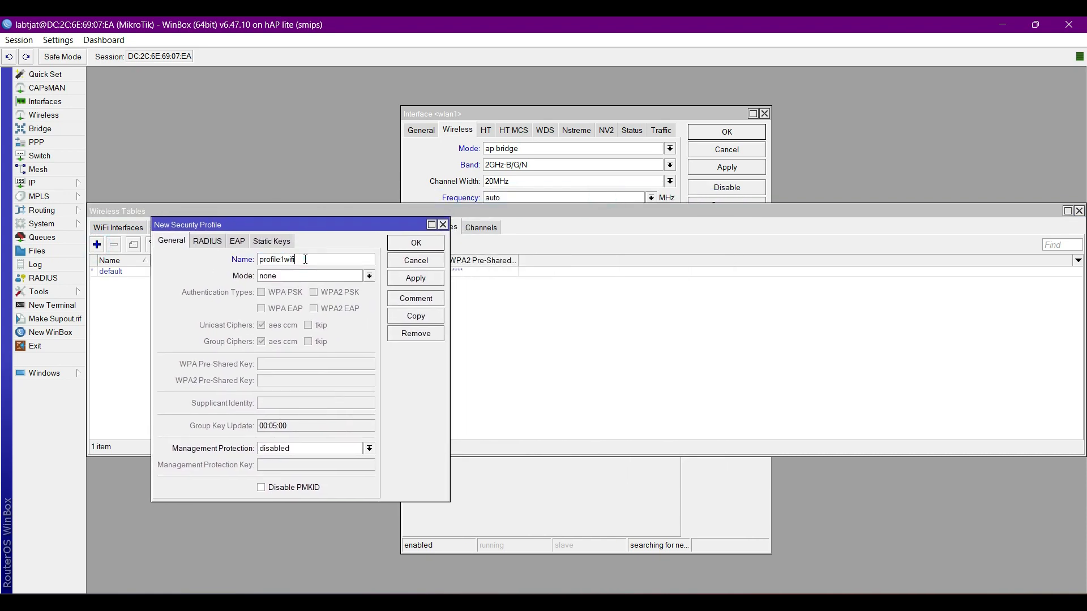
pyautogui.click(295, 277)
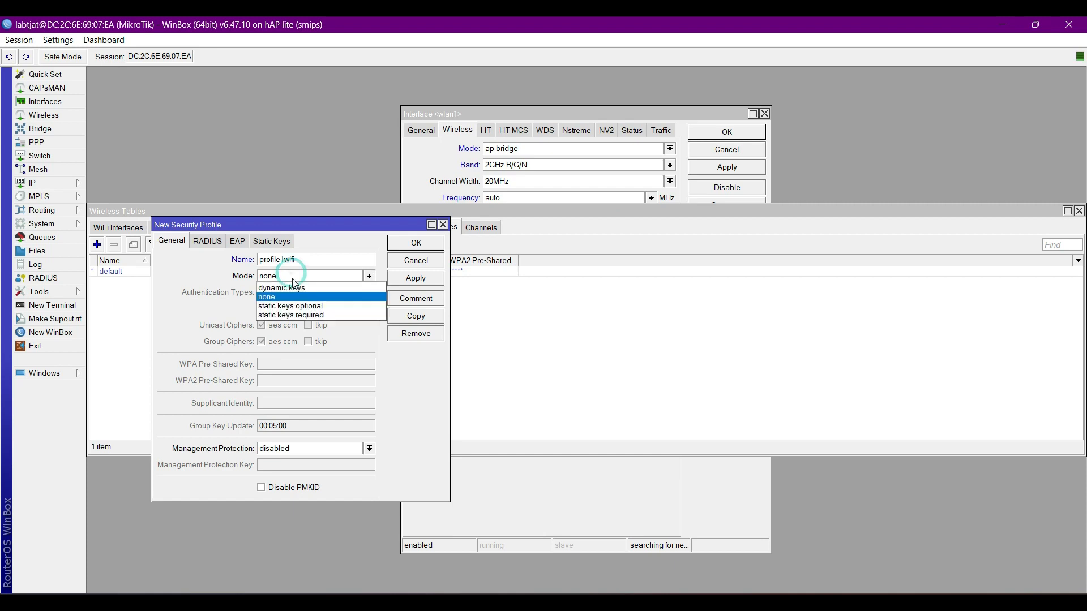
pyautogui.click(291, 288)
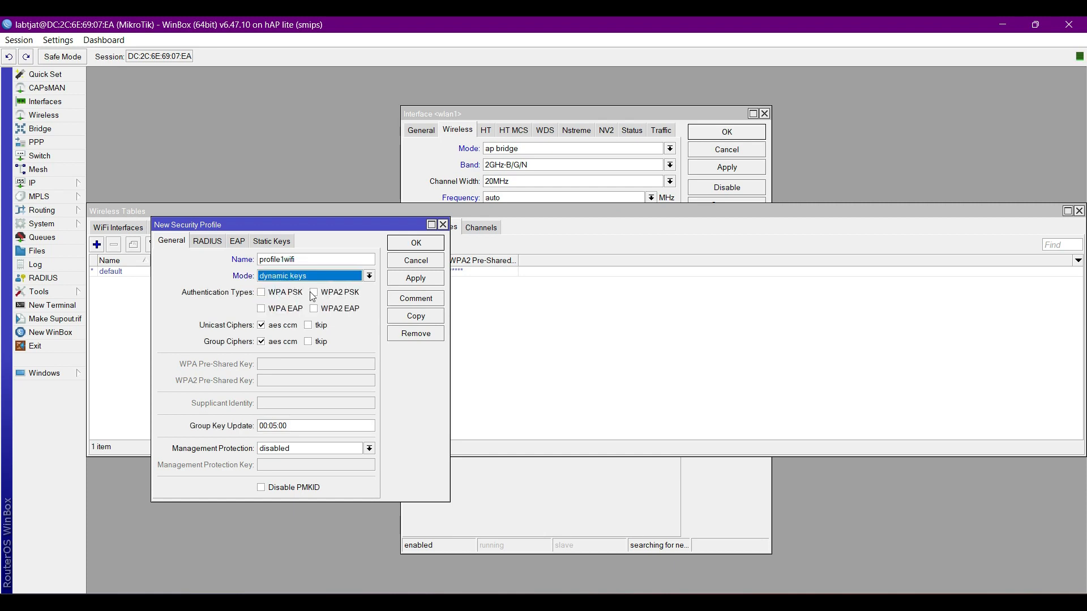
# - Enable WPA PSK, WPA2 PSK, WPA EAP and WPA2 EAP authentication, plus tkip for the unicast and group ciphers
pyautogui.click(313, 293)
pyautogui.click(315, 309)
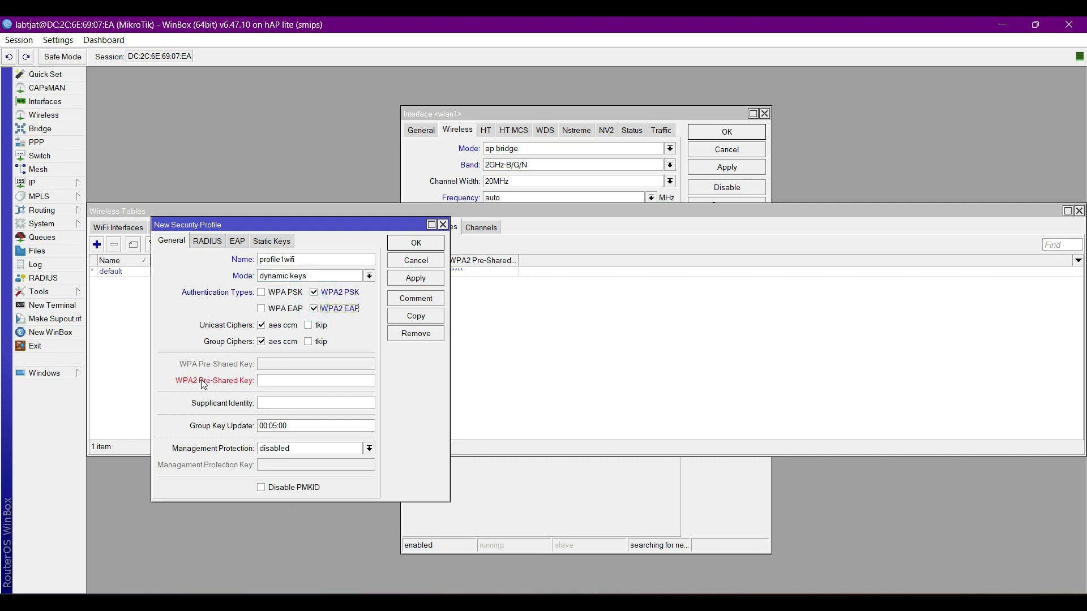
pyautogui.click(261, 309)
pyautogui.click(261, 292)
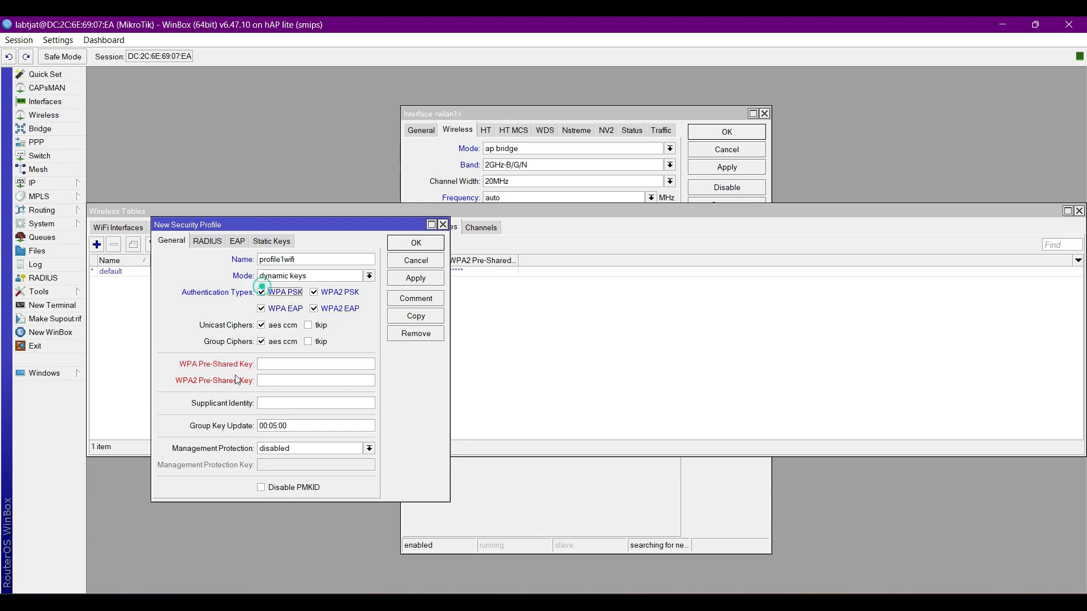
pyautogui.click(308, 325)
pyautogui.click(308, 341)
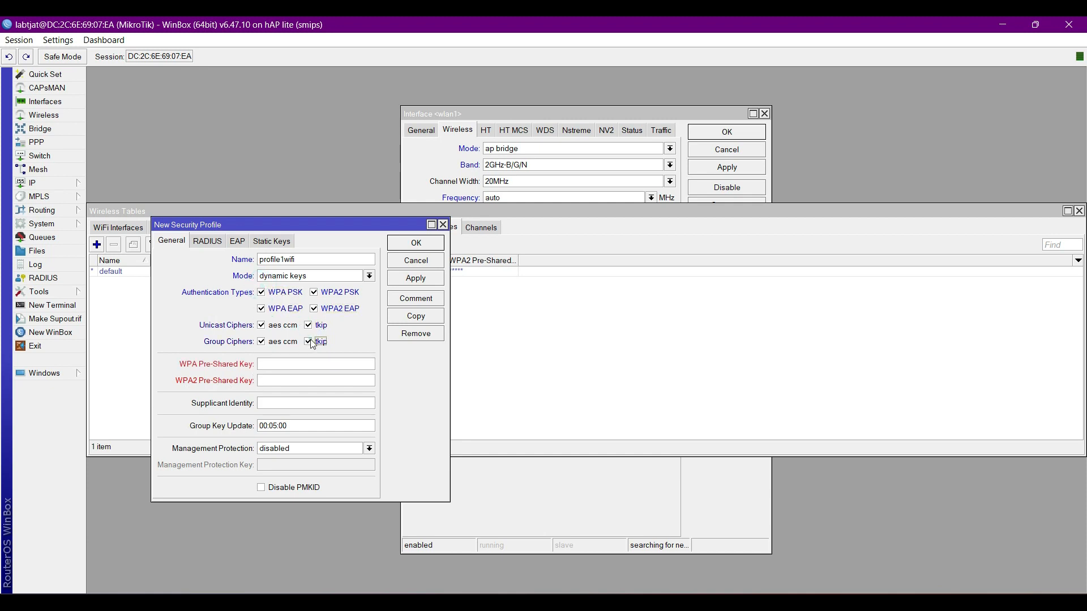
# - Enter the WPA and WPA2 pre-shared keys, turn off password hiding to check them, and save the security profile
pyautogui.click(272, 365)
pyautogui.click(274, 378)
pyautogui.click(60, 42)
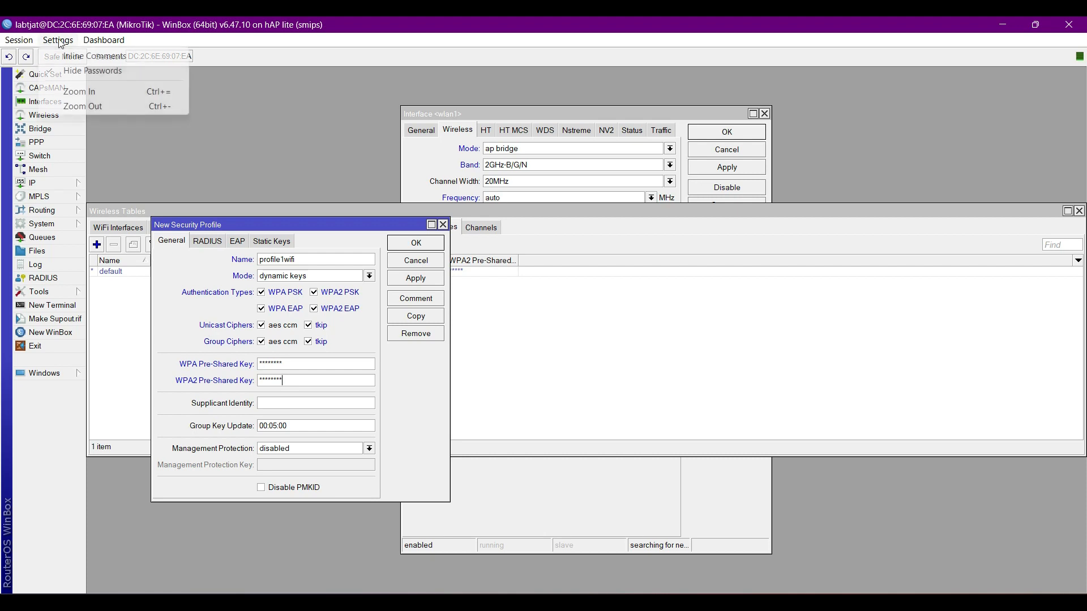
pyautogui.click(78, 74)
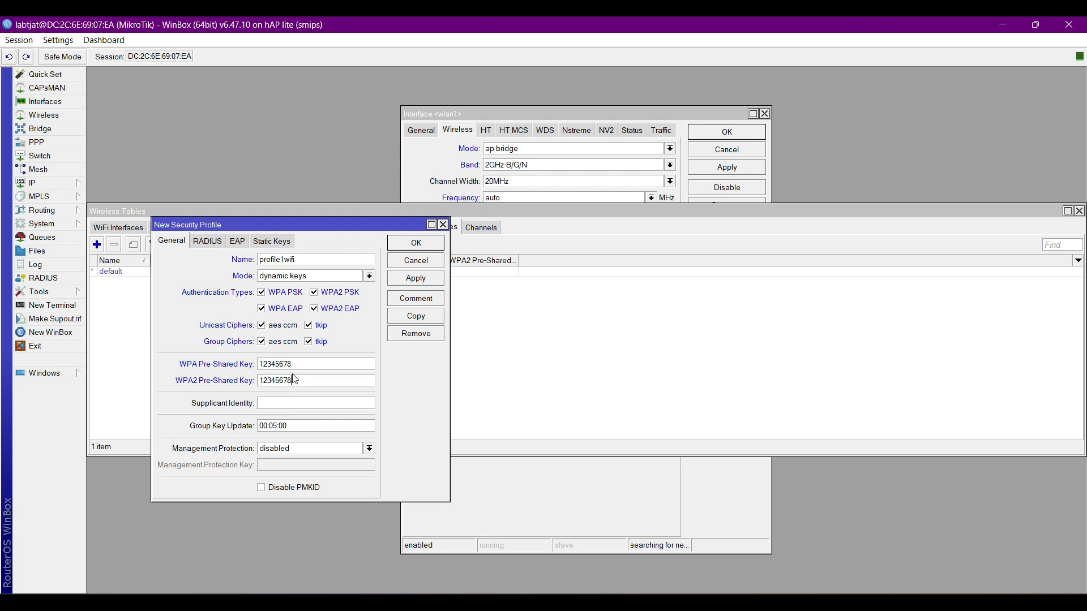
pyautogui.click(412, 280)
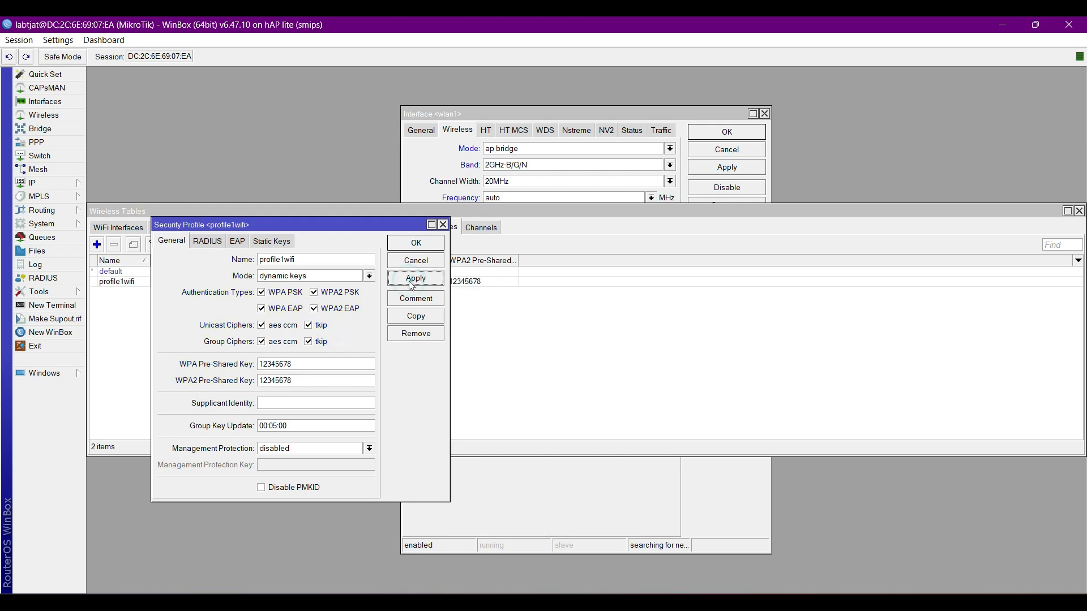
pyautogui.click(410, 244)
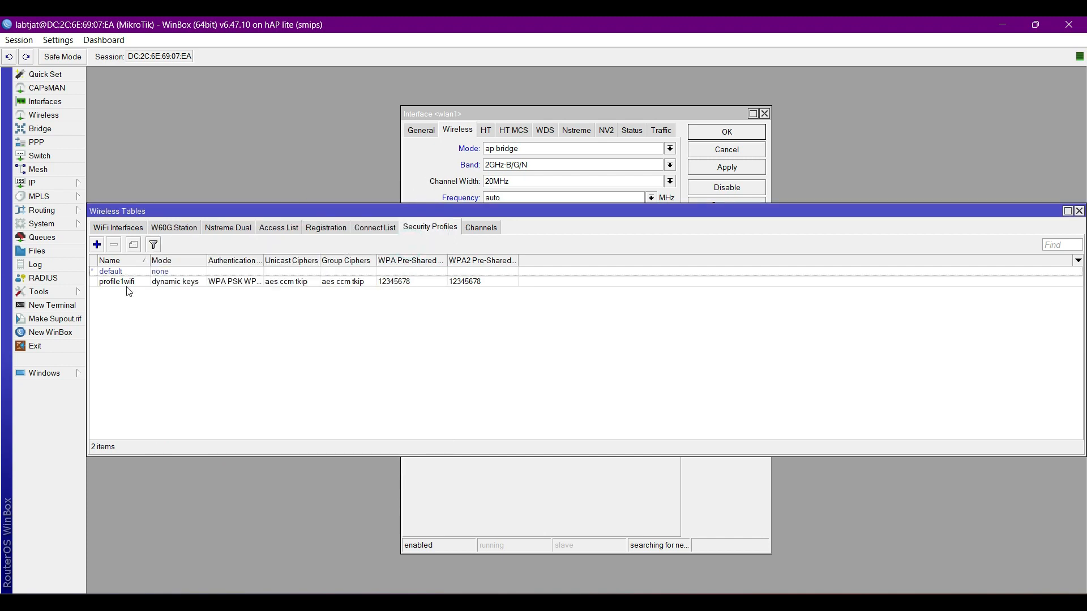
# - Assign the security profile profile1wifi to wlan1 and apply the wireless settings
pyautogui.click(435, 175)
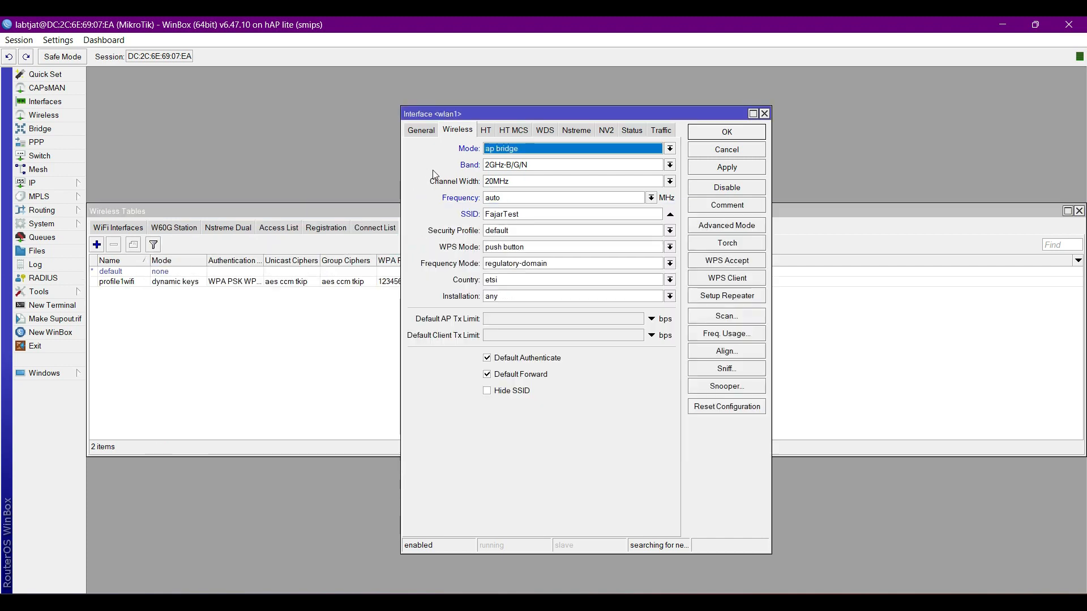
pyautogui.click(508, 232)
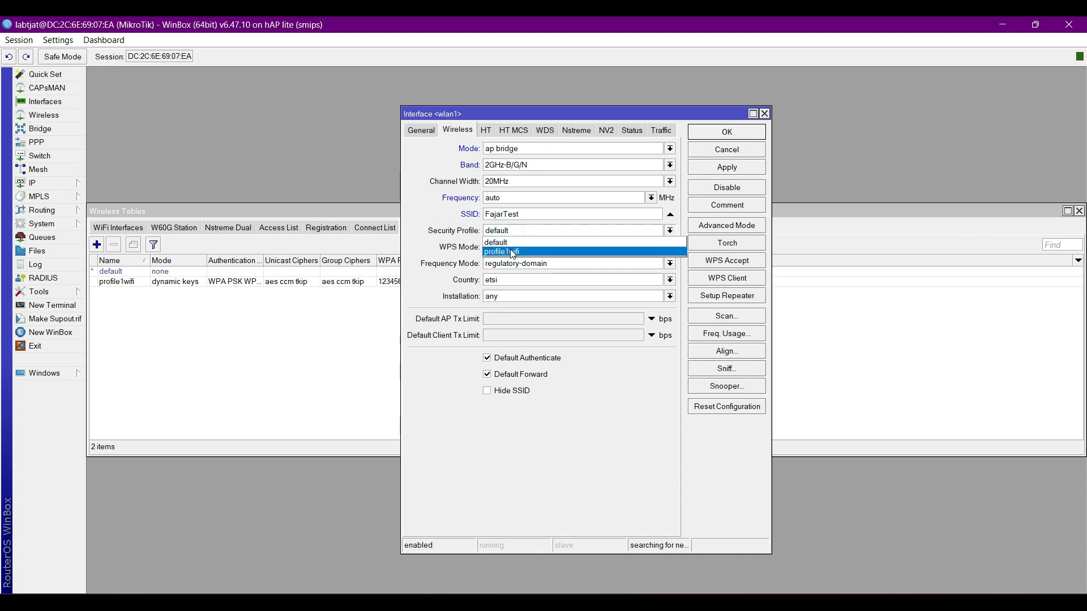
pyautogui.click(513, 253)
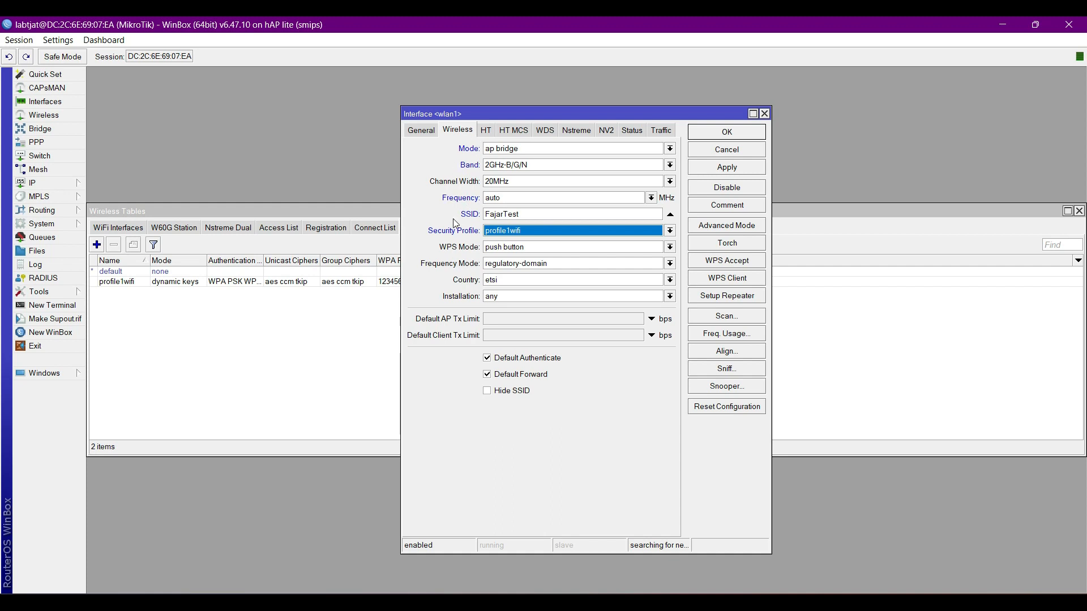
pyautogui.click(734, 172)
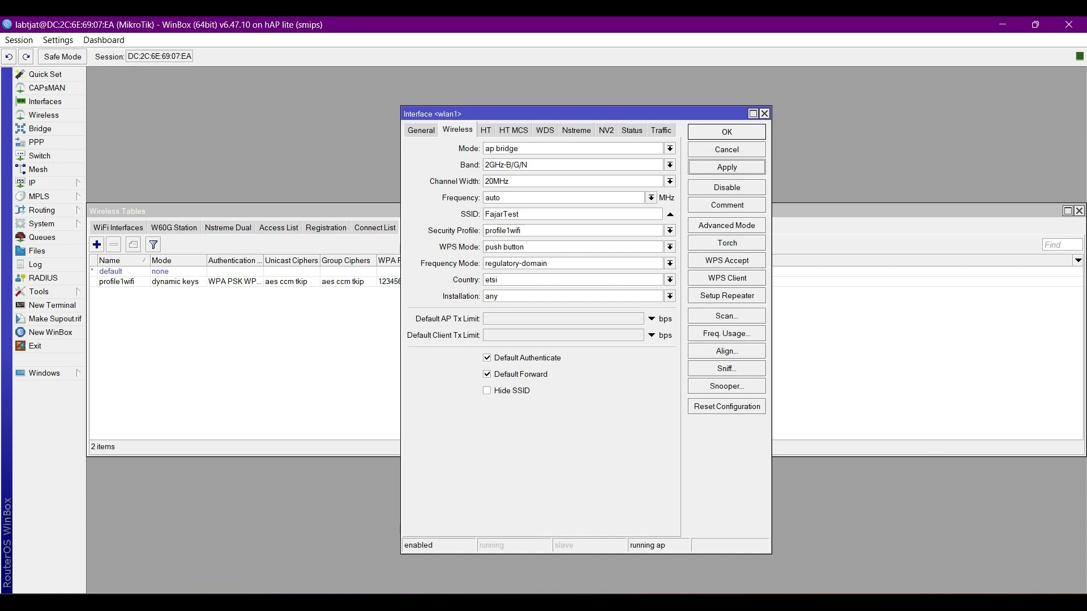
# - Look for the FajarTest network among the available Windows Wi-Fi networks, and turn the computer's Wi-Fi off
pyautogui.press('super+a')
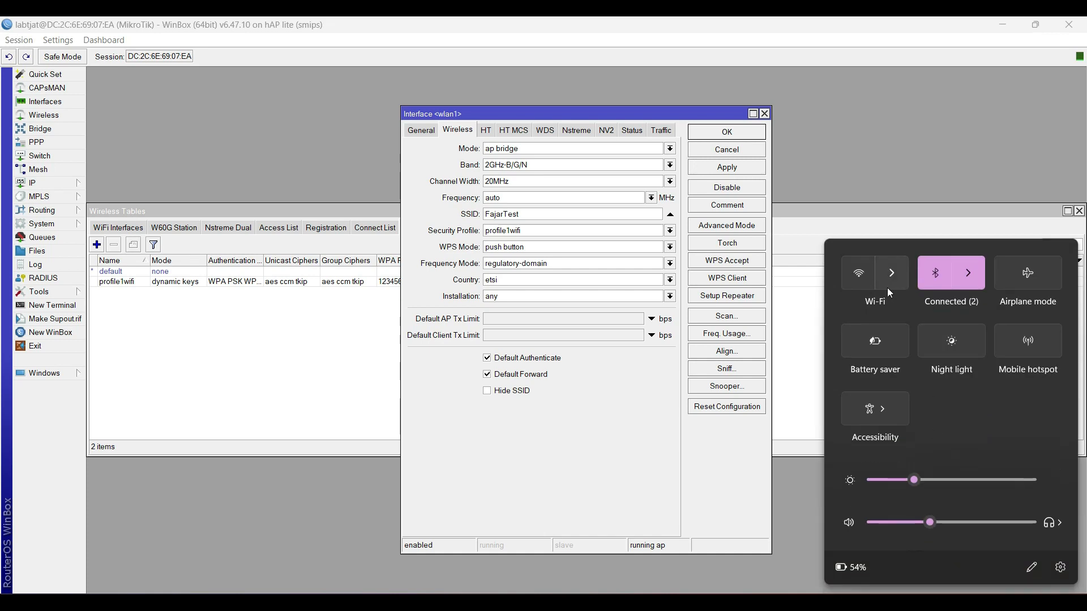
pyautogui.click(893, 278)
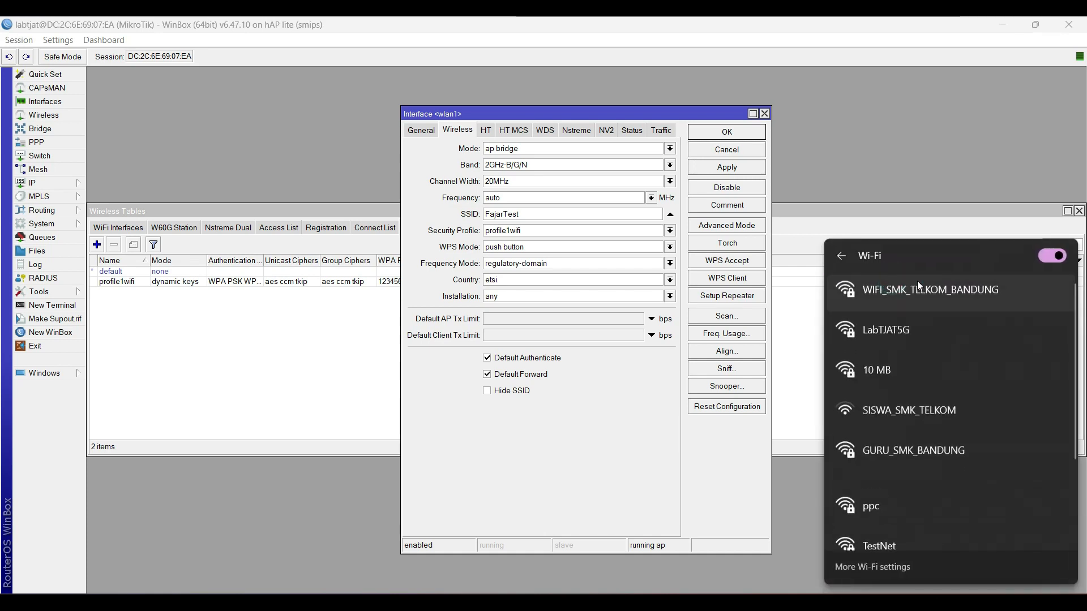
pyautogui.scroll(-3, 935, 351)
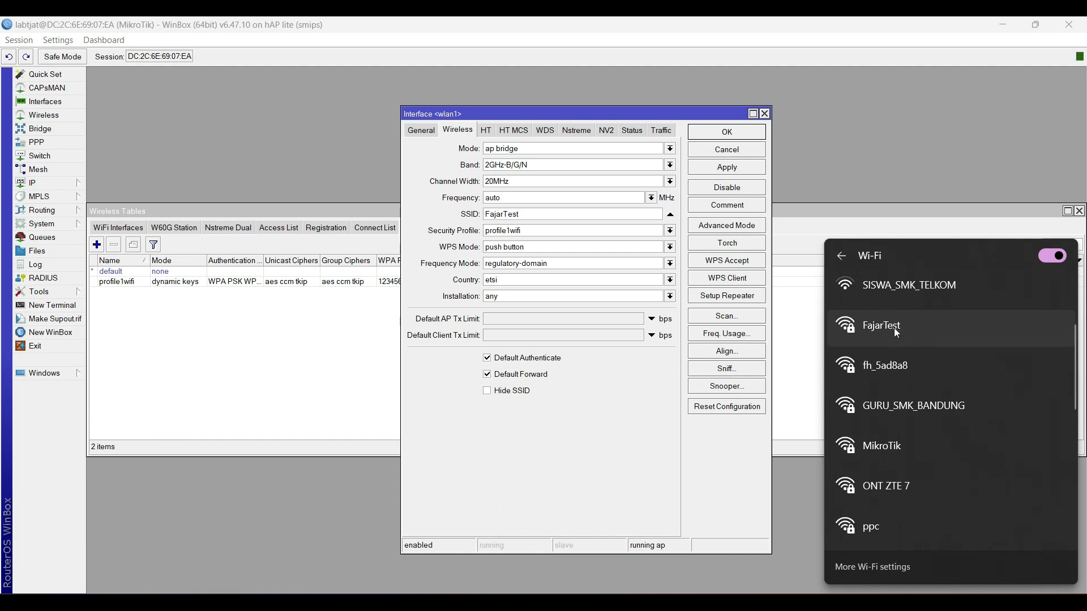
pyautogui.scroll(3, 854, 335)
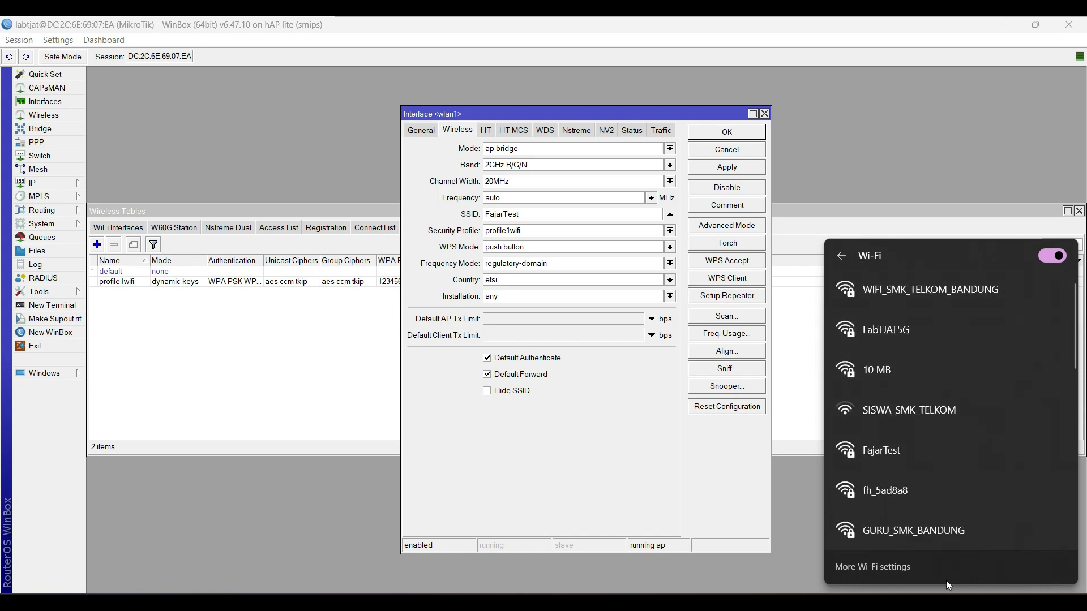
pyautogui.click(1044, 256)
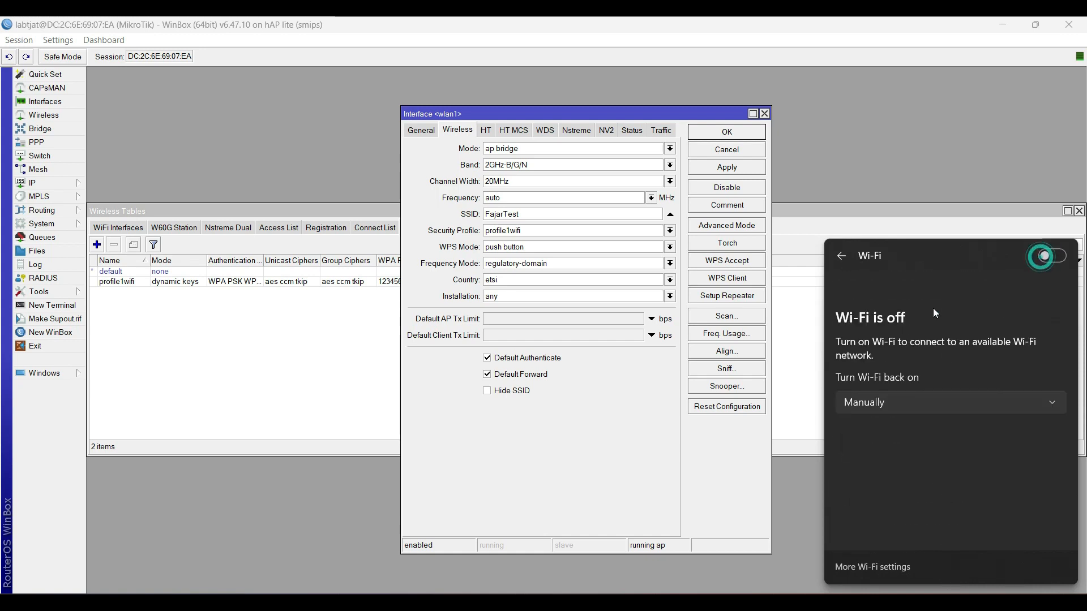
pyautogui.click(859, 155)
# - Confirm the wlan1 interface settings and close the wireless tables
pyautogui.click(727, 132)
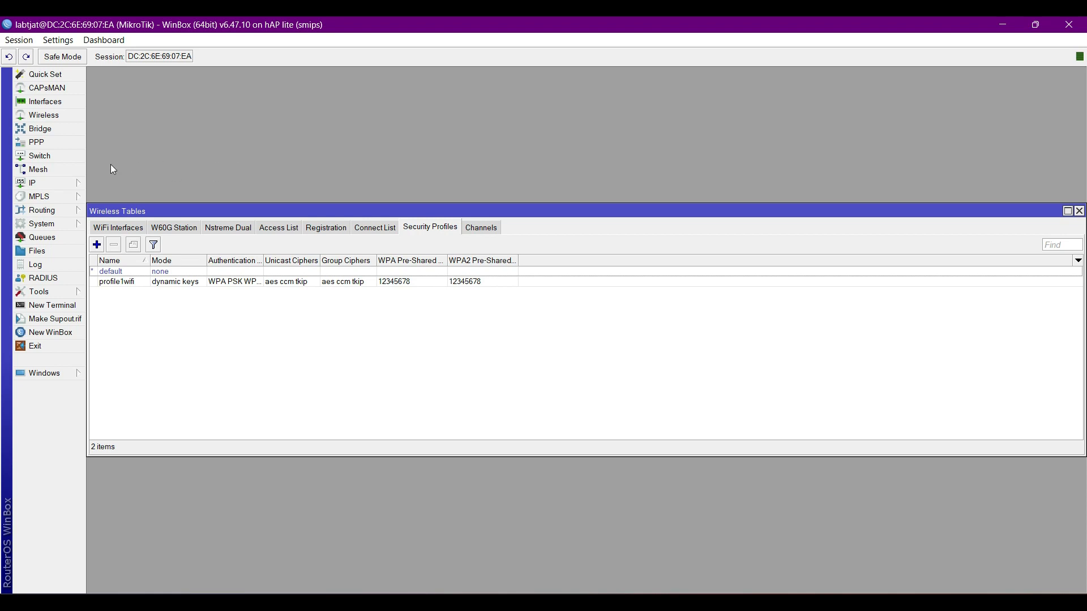
pyautogui.click(64, 188)
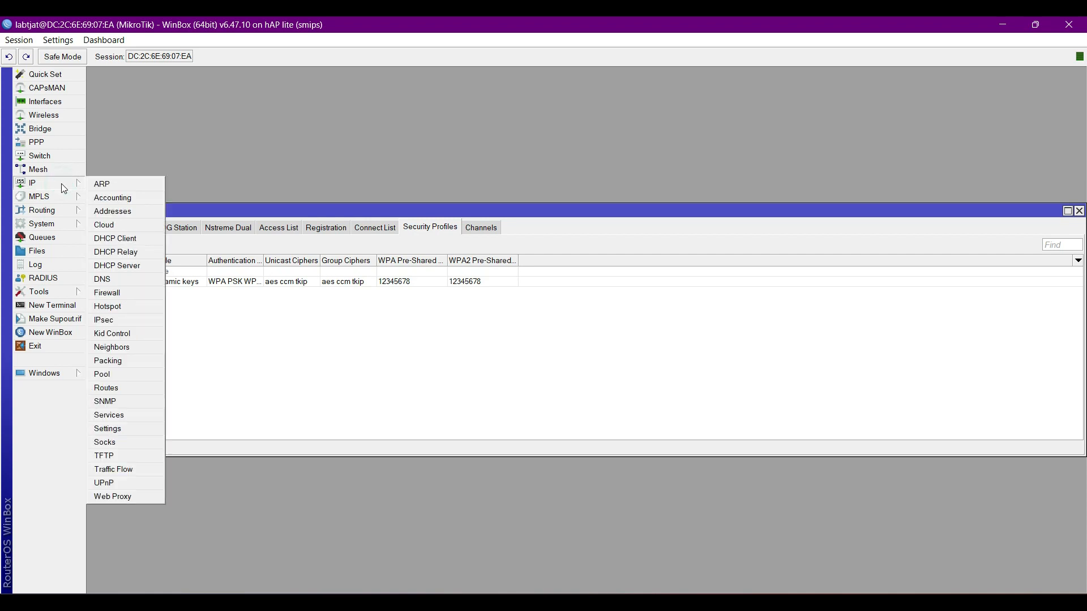
pyautogui.click(1079, 215)
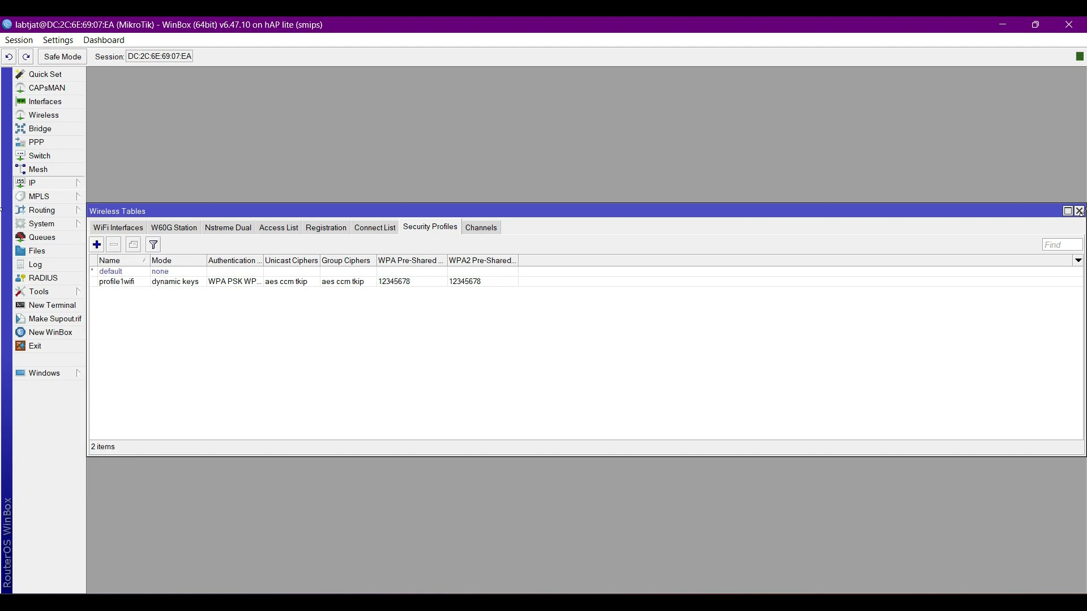
pyautogui.click(1079, 211)
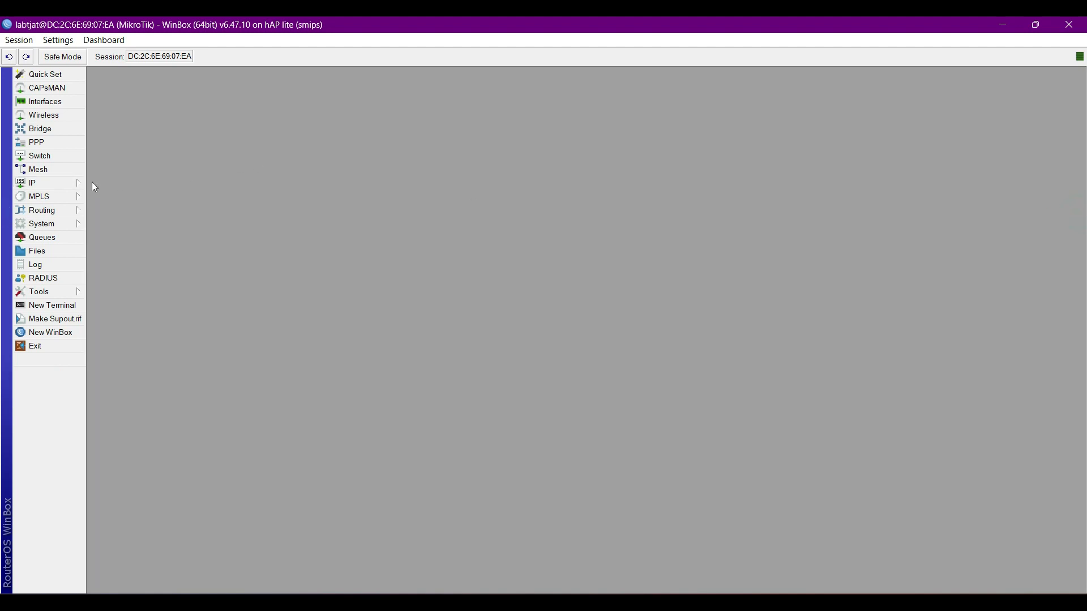
# - Add the IP address 10.10.10.1/24 to the wlan1 interface and close the address list
pyautogui.click(43, 187)
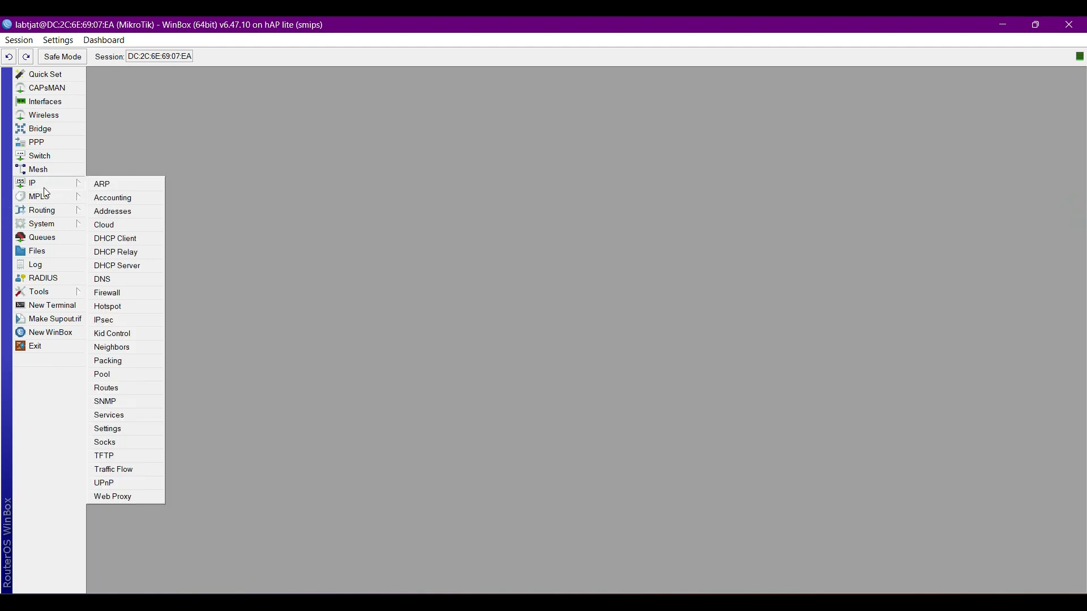
pyautogui.click(125, 215)
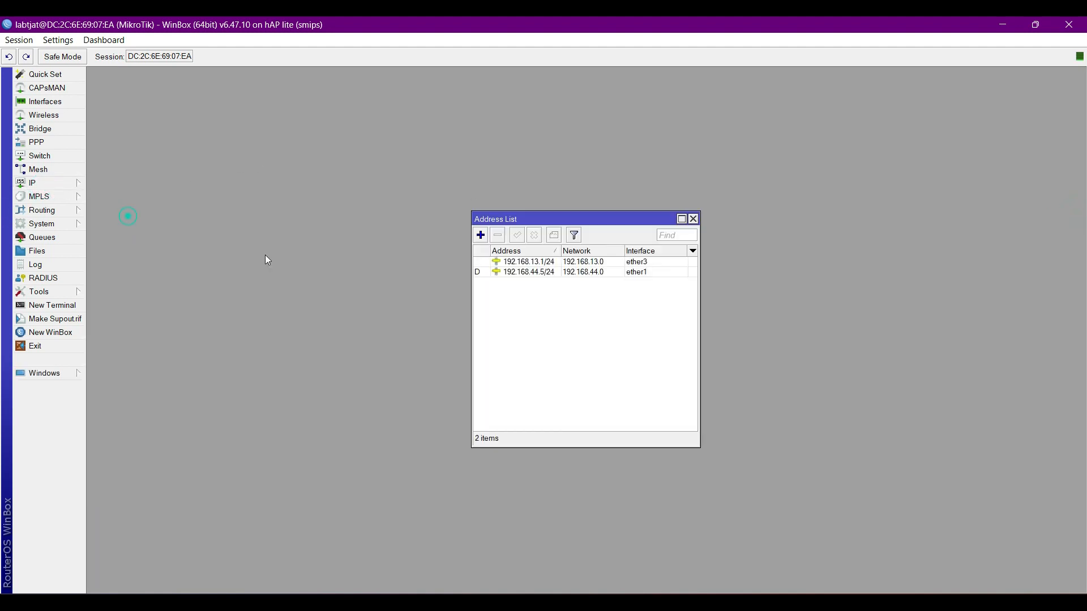
pyautogui.click(484, 236)
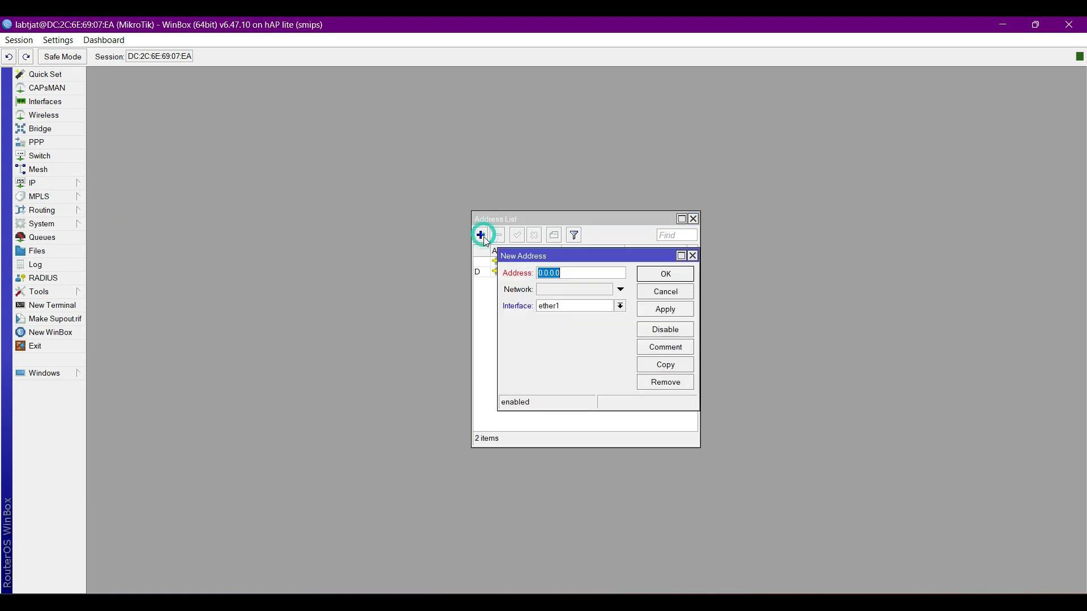
pyautogui.click(570, 308)
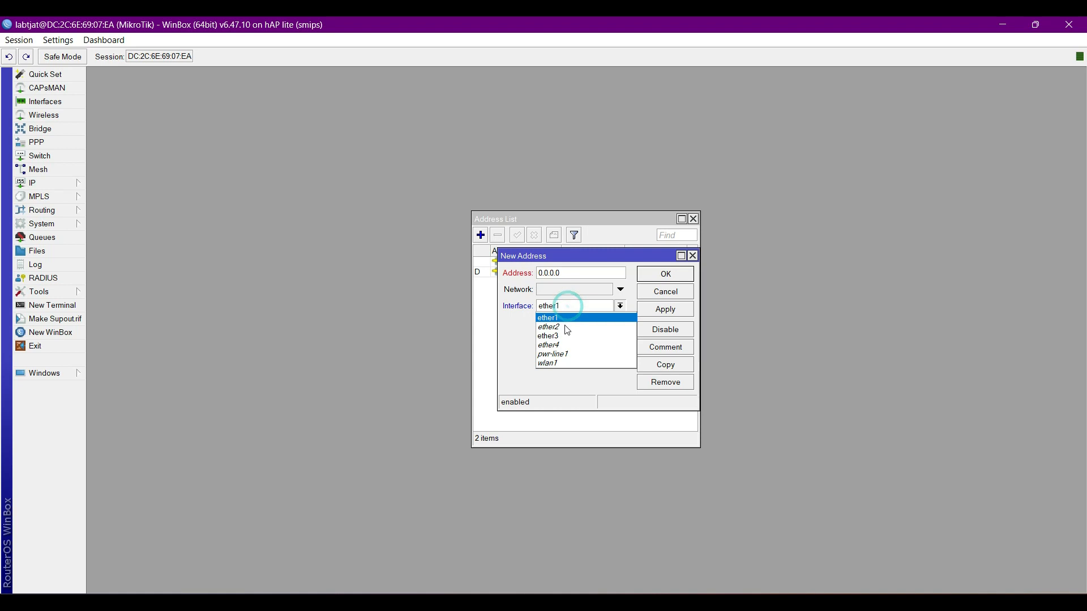
pyautogui.click(554, 365)
pyautogui.click(571, 273)
pyautogui.write('10.10.')
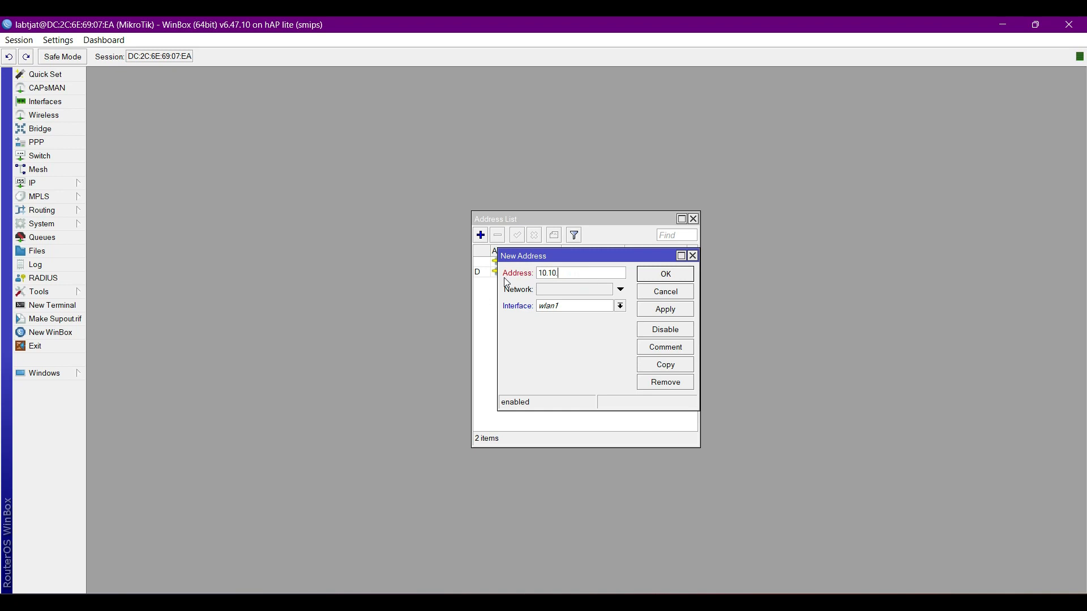
pyautogui.write('10.1/24')
pyautogui.click(674, 312)
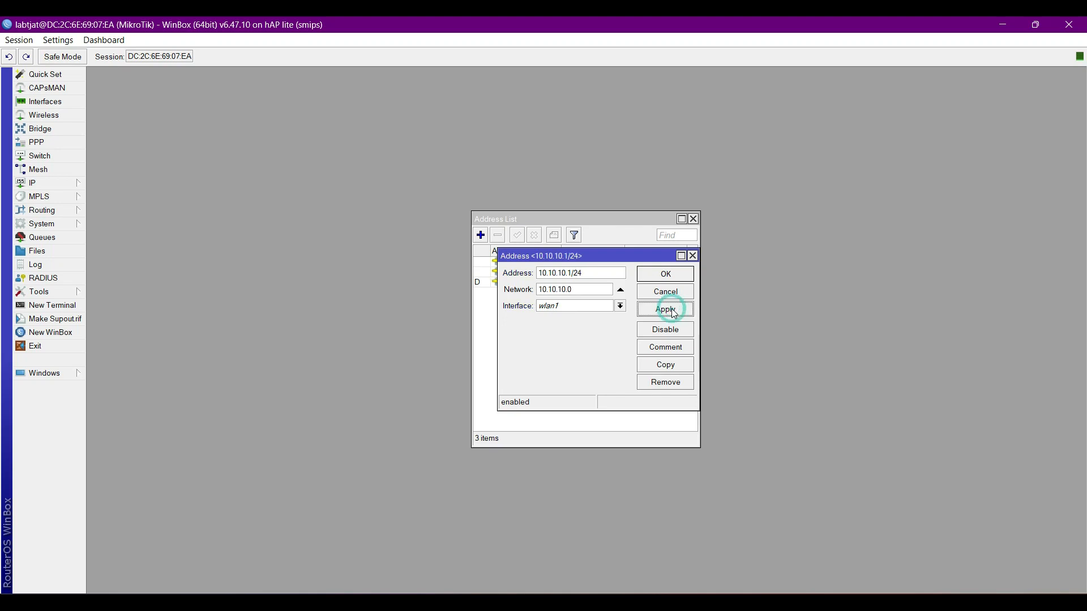
pyautogui.click(659, 278)
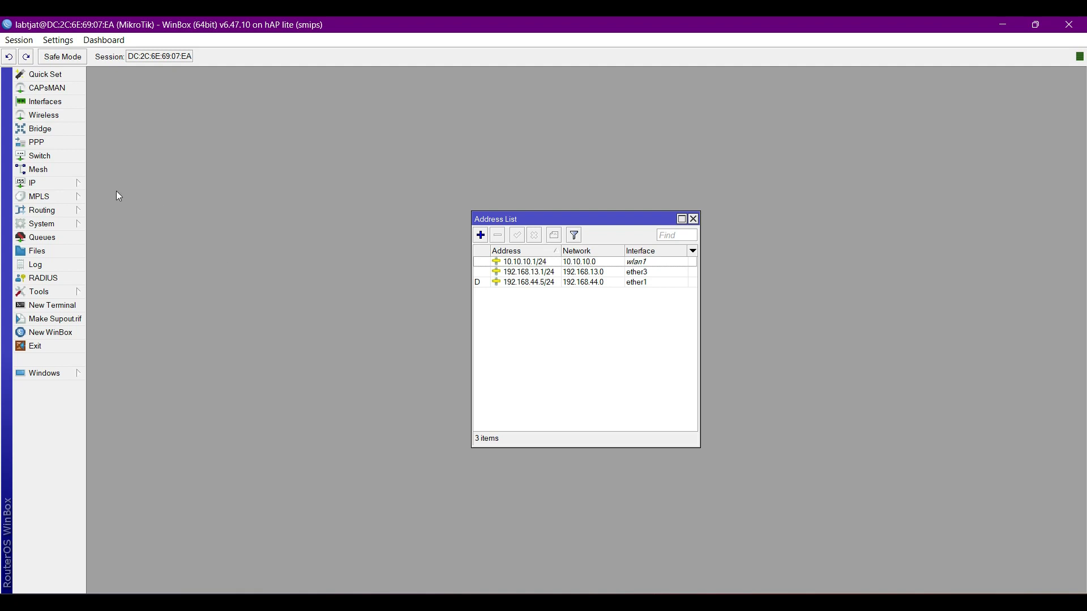
pyautogui.click(694, 219)
# - Run DHCP Setup on the wlan1 interface, keeping the suggested network settings and the 00:10:00 lease time
pyautogui.click(46, 184)
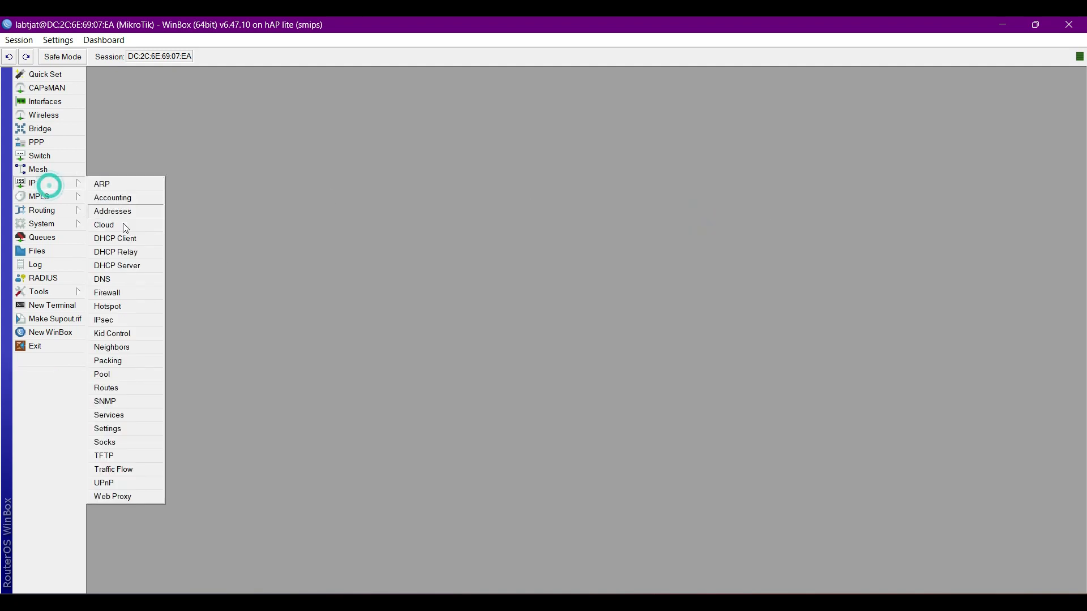
pyautogui.click(126, 264)
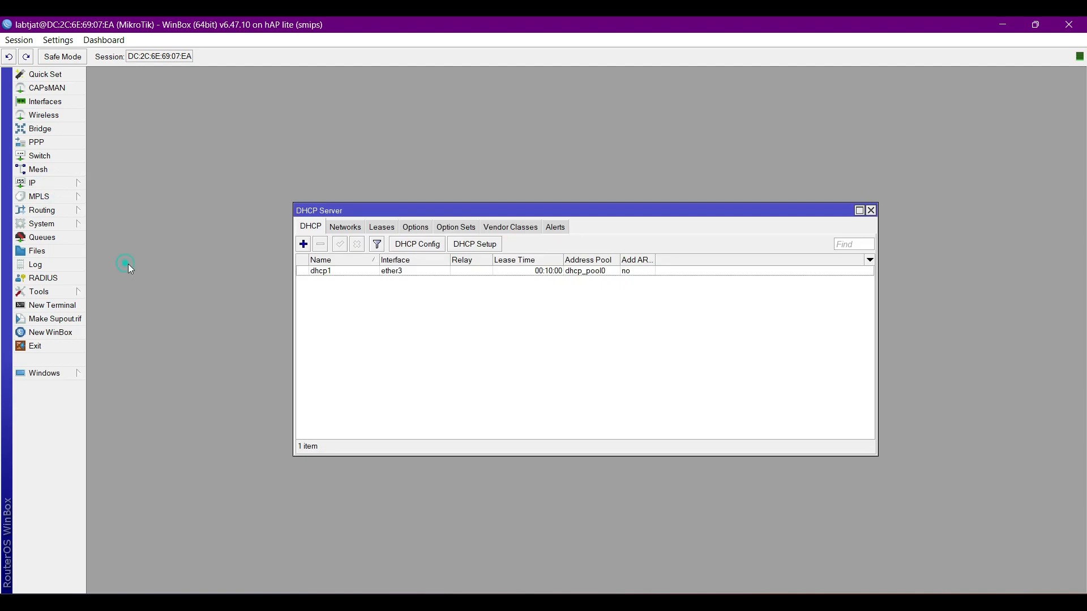
pyautogui.click(487, 247)
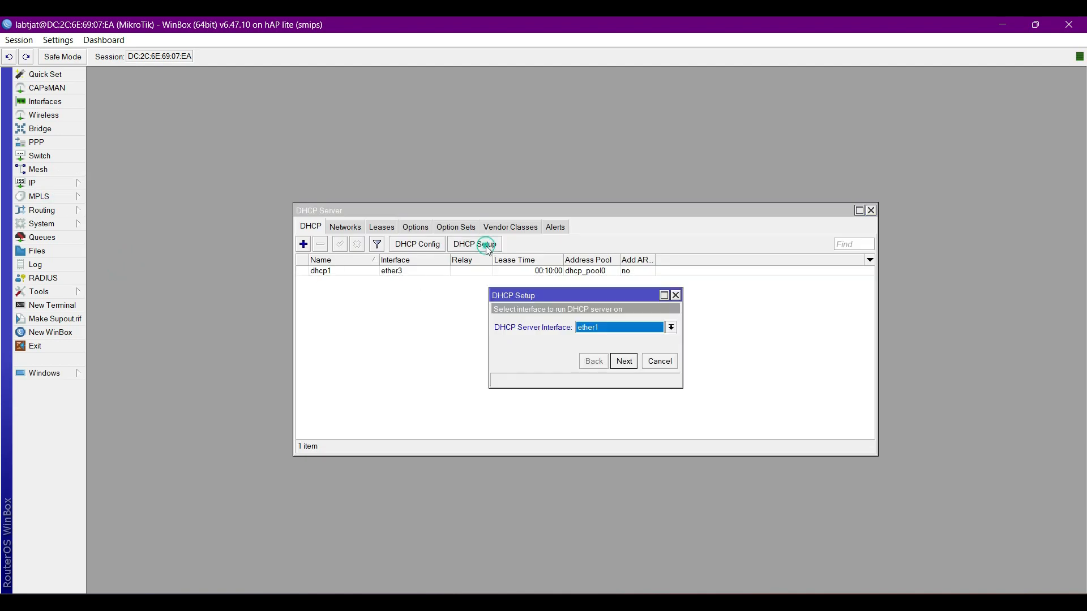
pyautogui.click(602, 330)
pyautogui.click(592, 385)
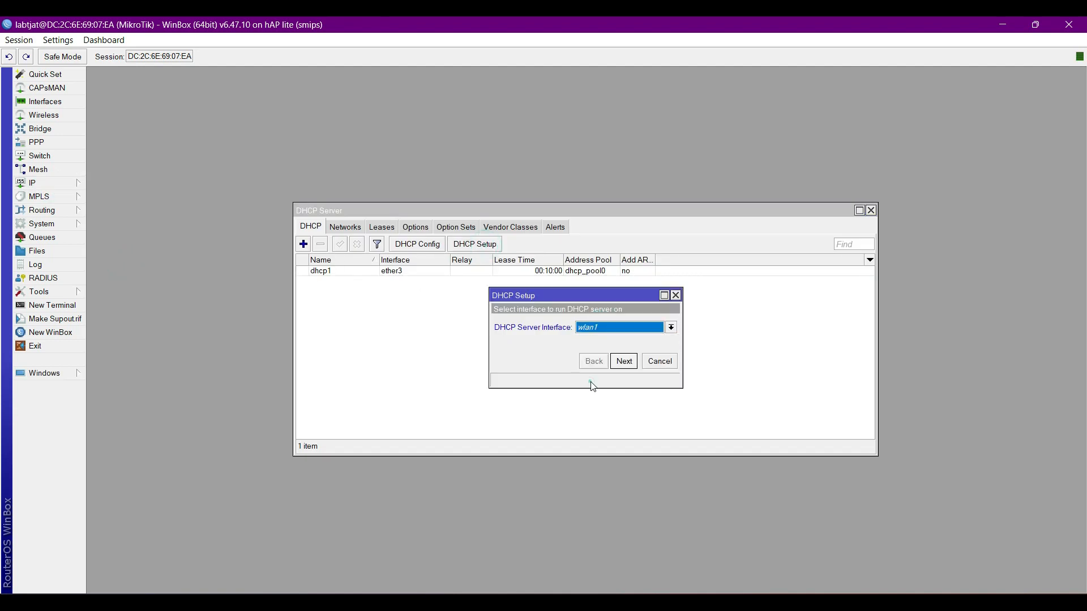
pyautogui.click(626, 363)
pyautogui.click(628, 365)
pyautogui.click(626, 363)
pyautogui.click(626, 363)
pyautogui.click(626, 362)
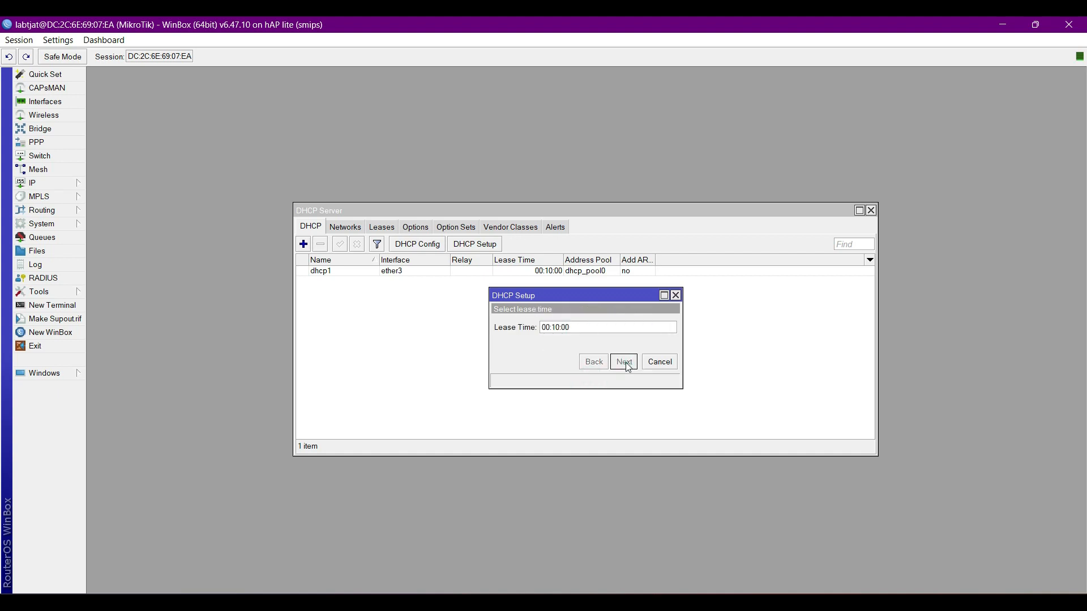
pyautogui.click(625, 362)
pyautogui.click(593, 325)
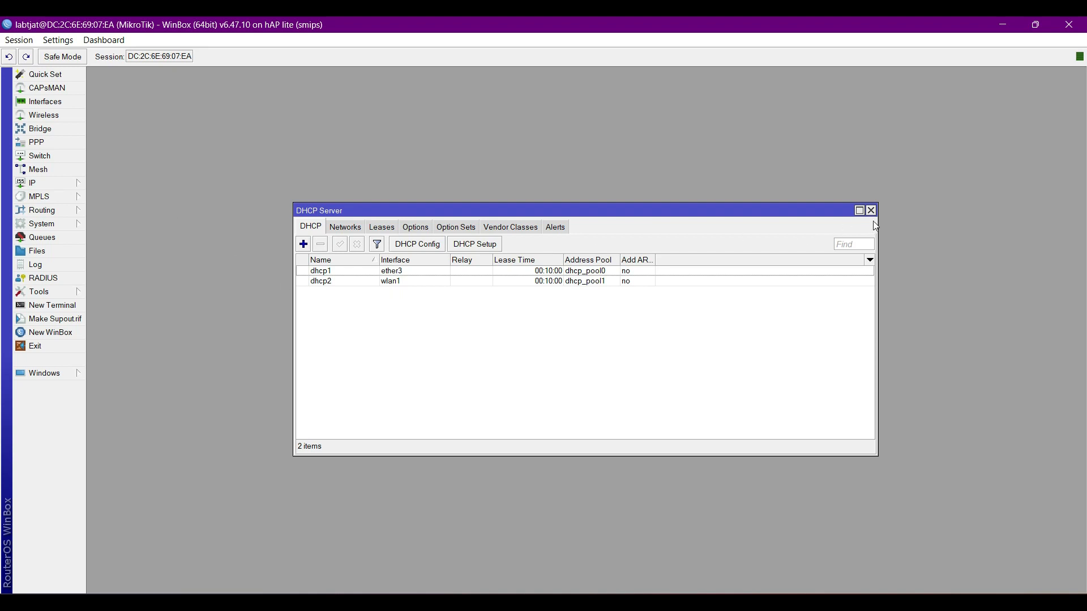
# - Examine the DHCP leases of both servers, widening the Active Host Name column, and close the DHCP server window
pyautogui.click(383, 230)
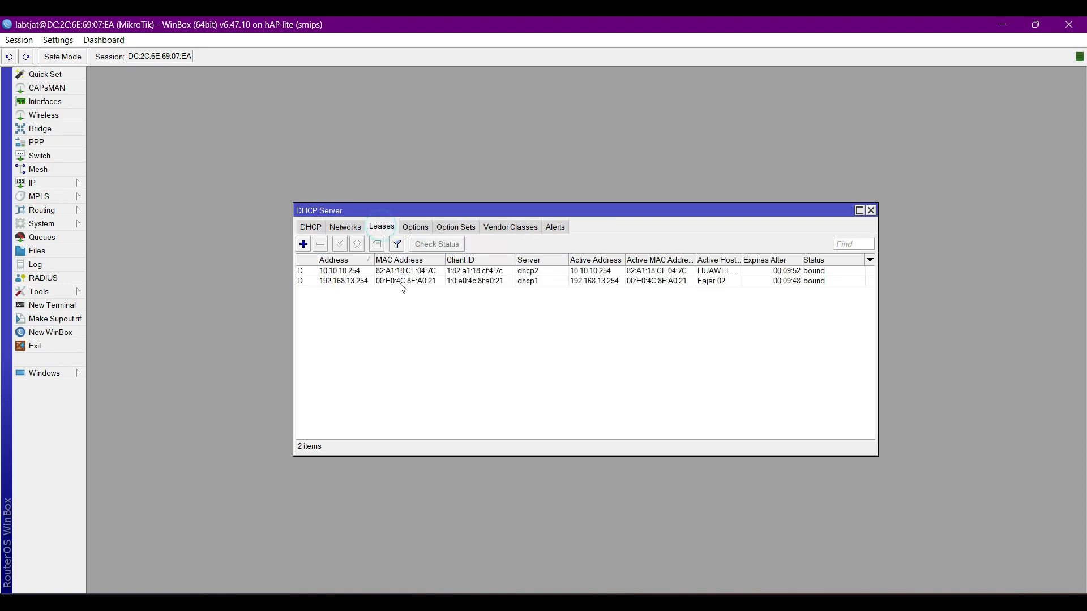
pyautogui.click(539, 282)
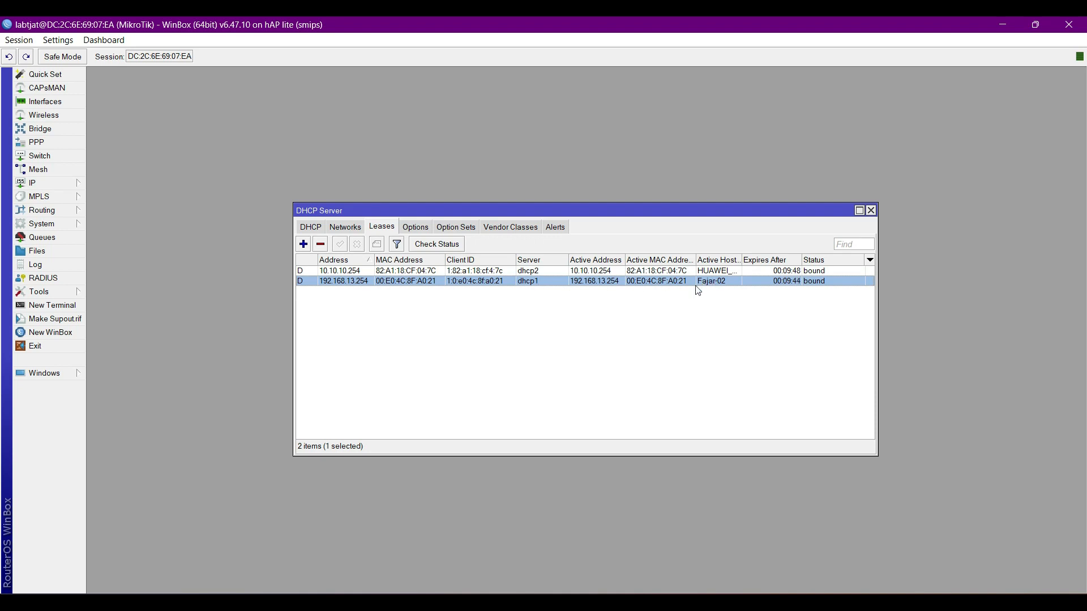
pyautogui.click(601, 273)
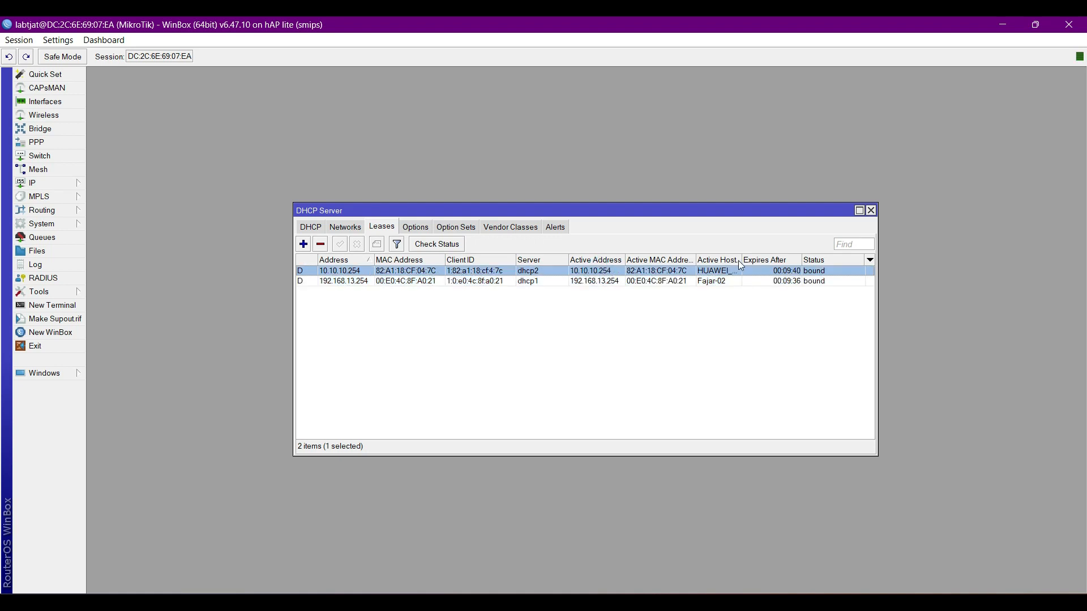
pyautogui.moveTo(741, 265); pyautogui.dragTo(763, 265)
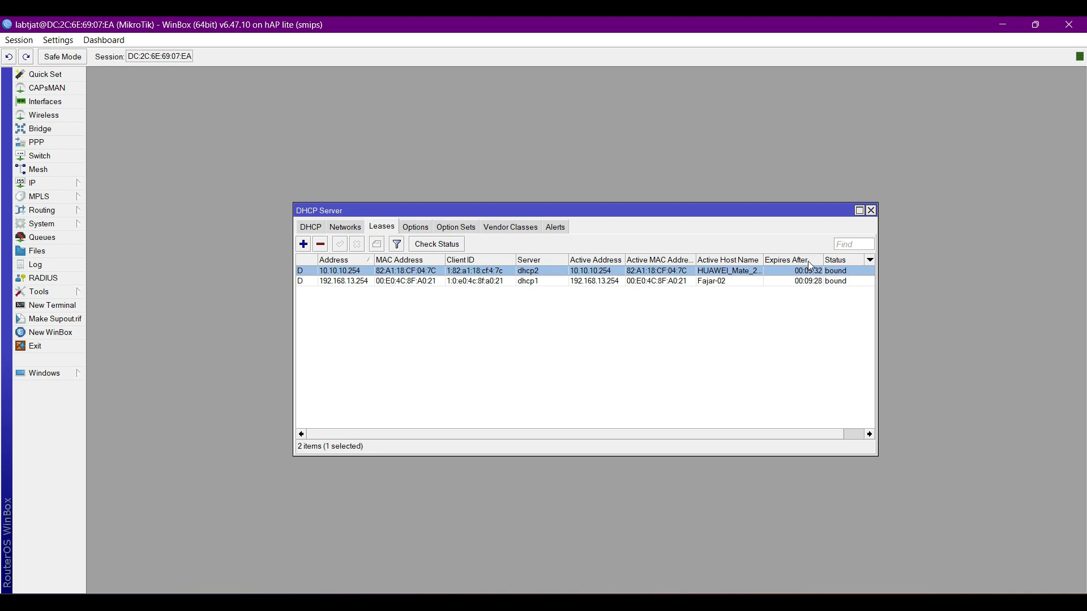
pyautogui.click(871, 215)
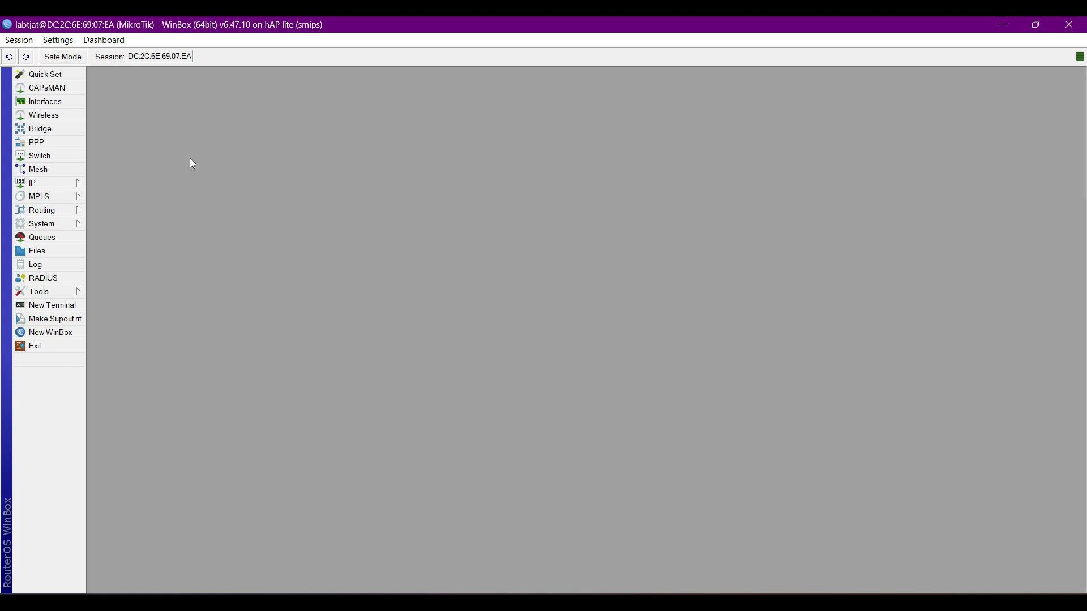
# - Start Hotspot Setup and choose wlan1 as the hotspot interface
pyautogui.click(55, 183)
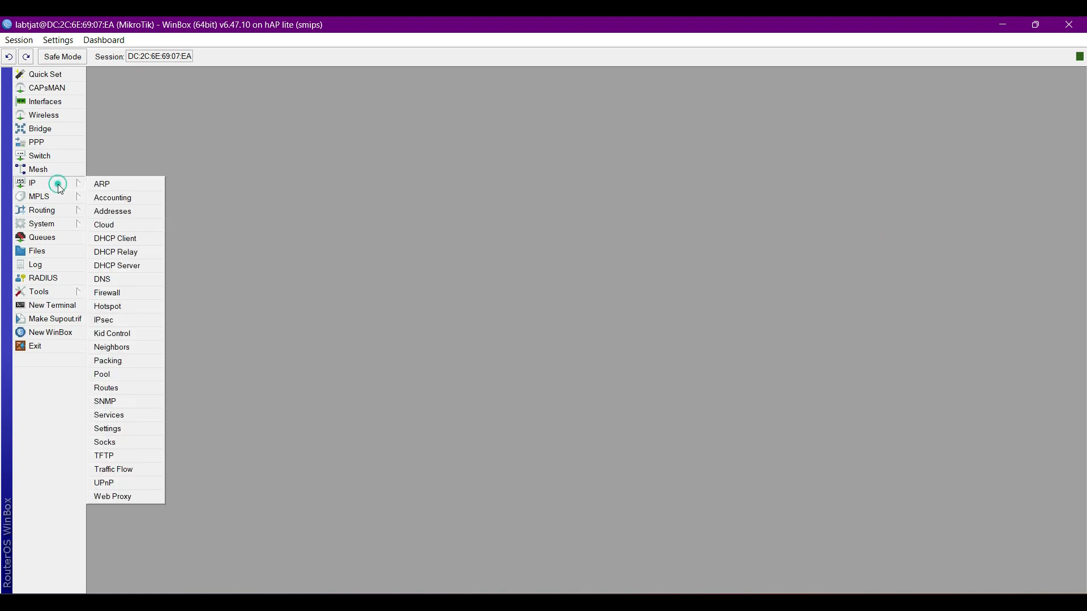
pyautogui.click(126, 306)
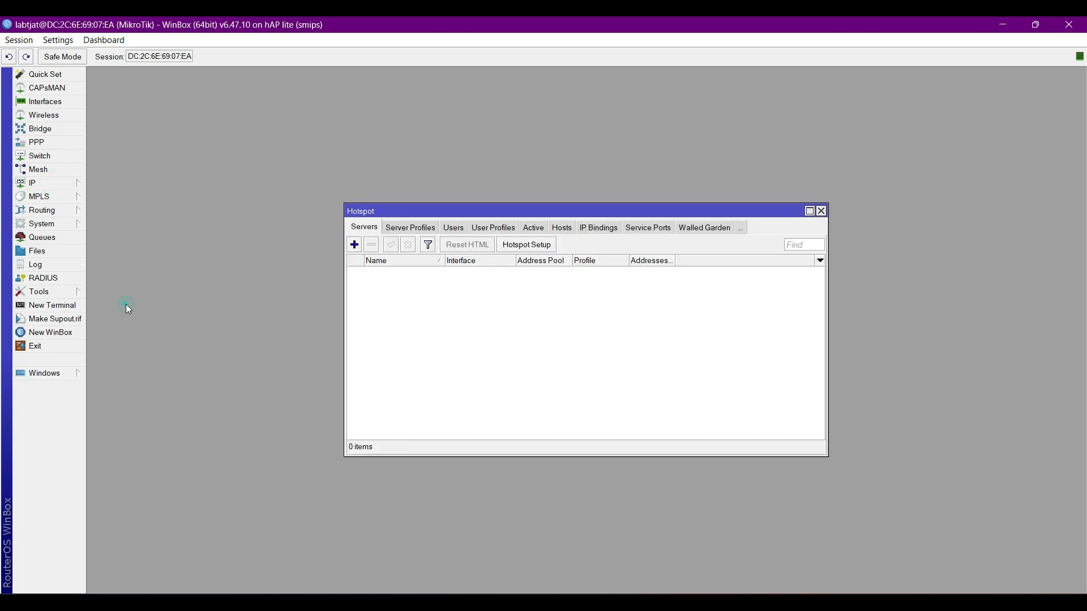
pyautogui.click(529, 250)
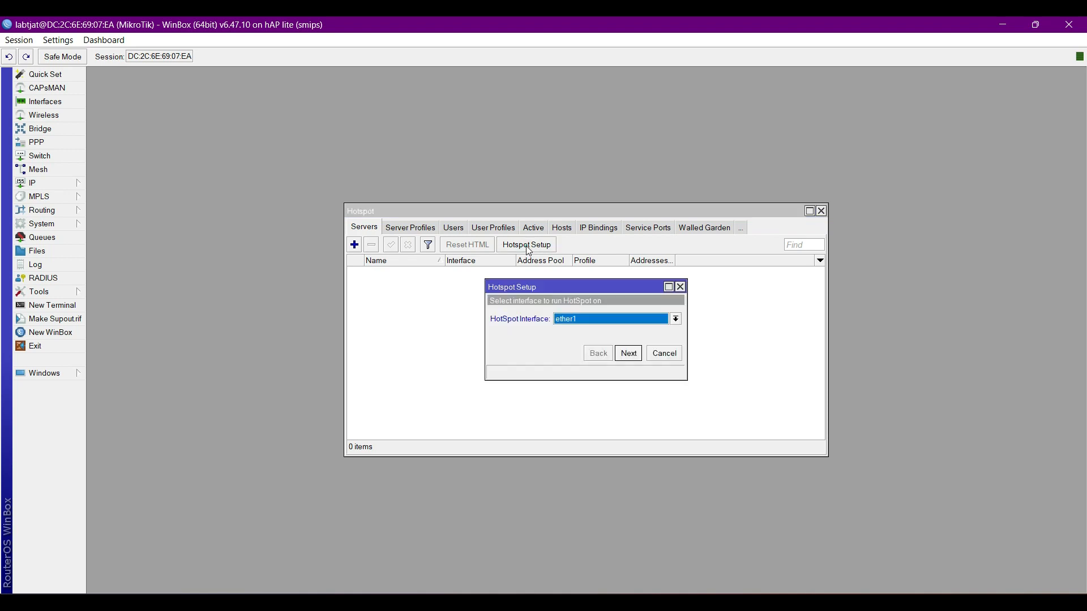
pyautogui.click(570, 323)
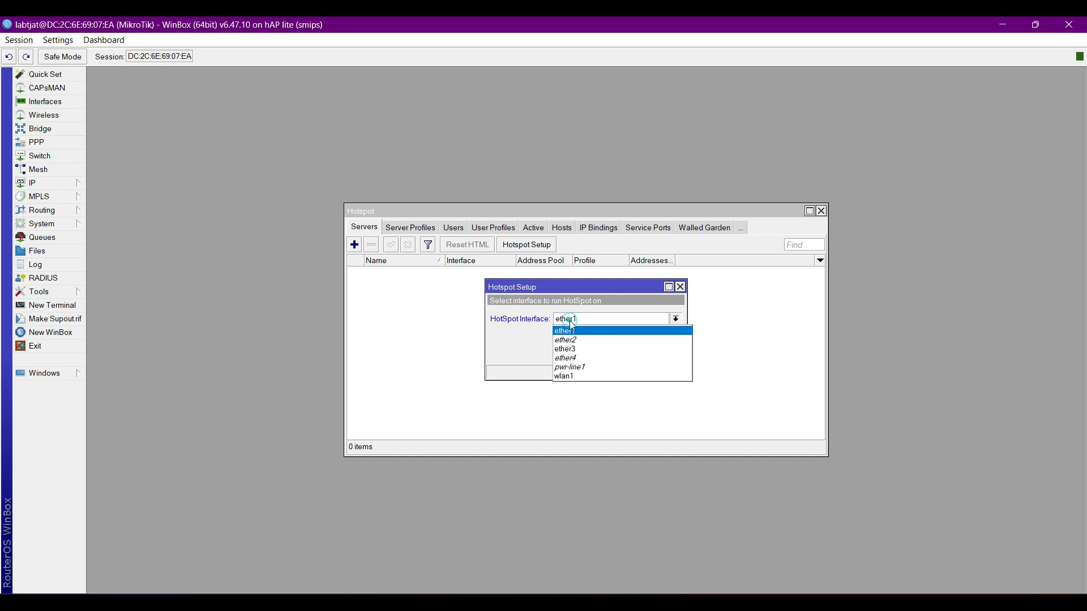
pyautogui.click(571, 378)
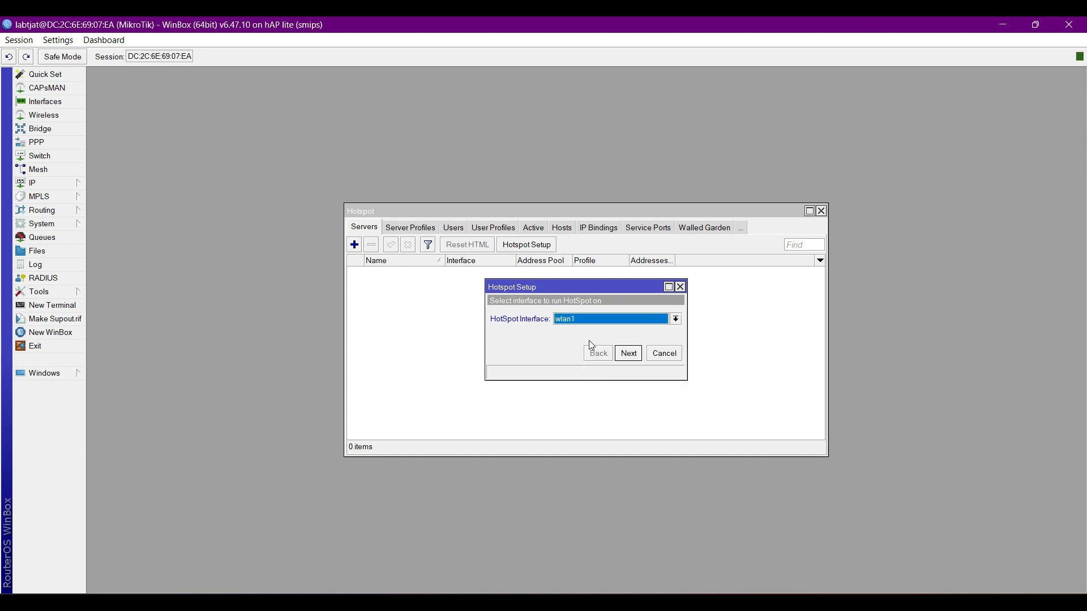
pyautogui.click(631, 357)
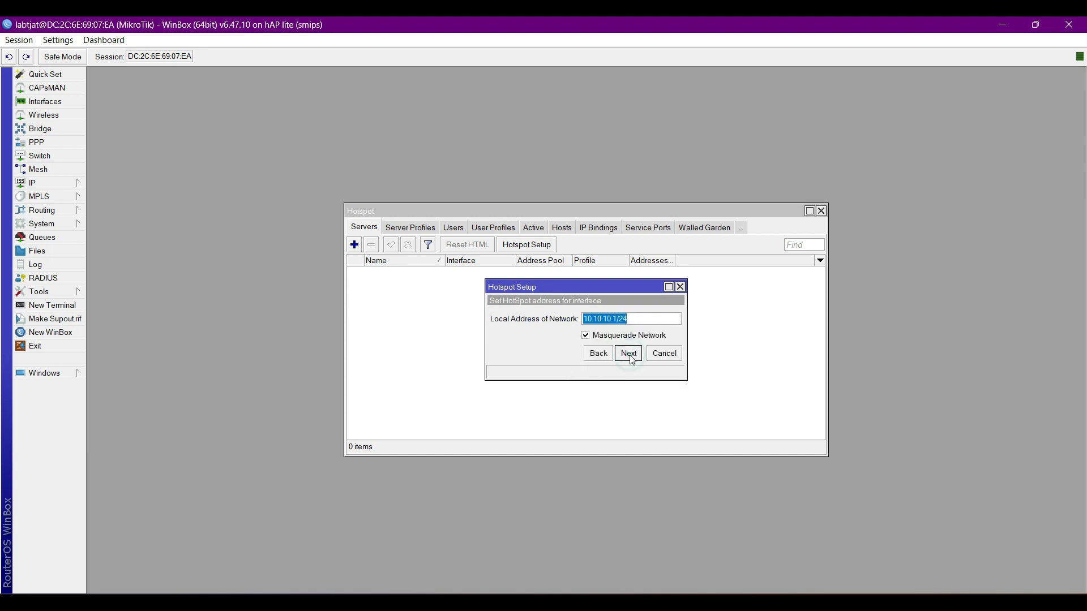
# - Keep the suggested hotspot address, certificate and SMTP settings, and set the hotspot DNS name to fajarnug.com
pyautogui.click(630, 356)
pyautogui.click(631, 356)
pyautogui.click(631, 357)
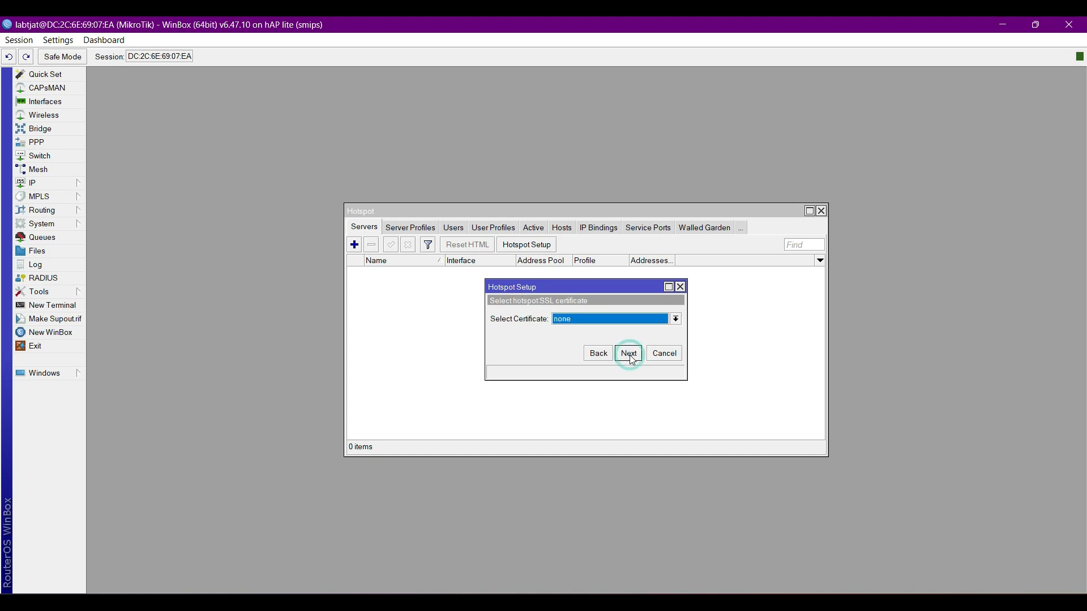
pyautogui.click(631, 357)
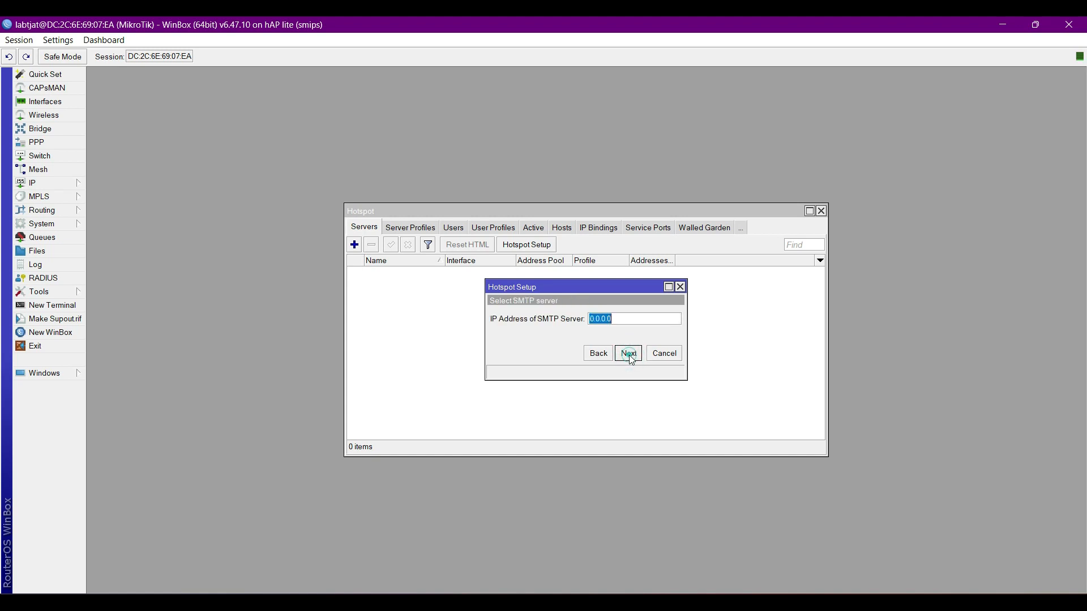
pyautogui.click(631, 357)
pyautogui.click(631, 357)
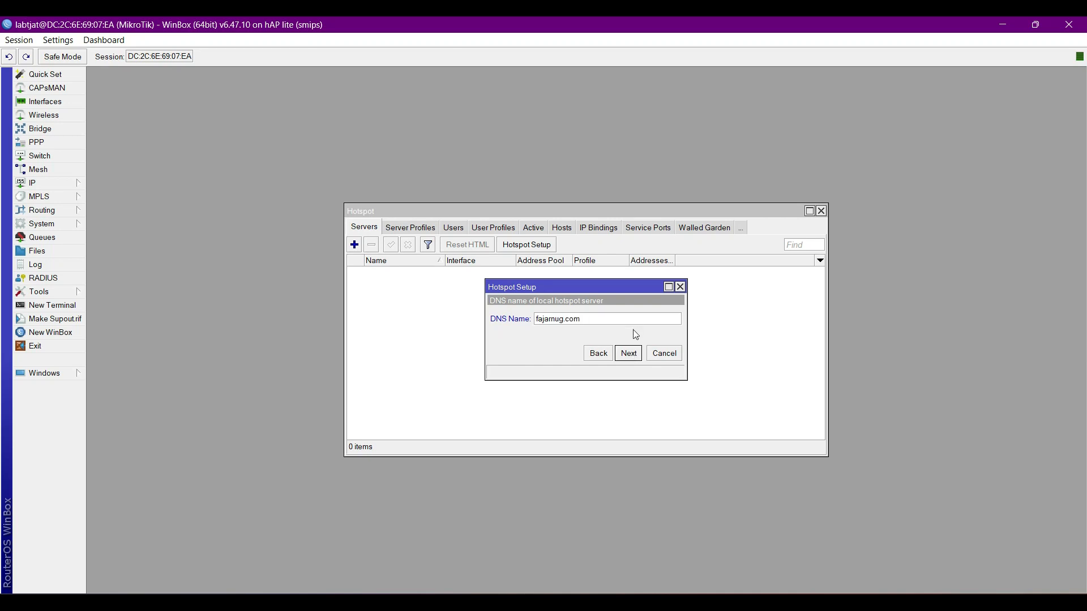
pyautogui.click(630, 354)
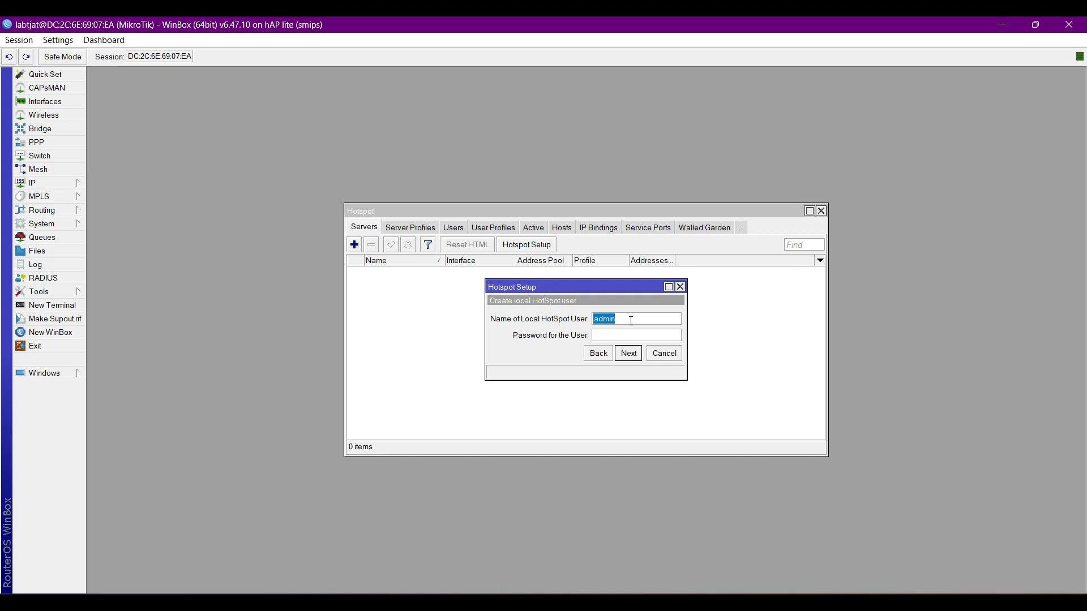
# - Replace the local hotspot user's default name with the owner's first name and finish the hotspot setup
pyautogui.write('fajar')
pyautogui.click(629, 354)
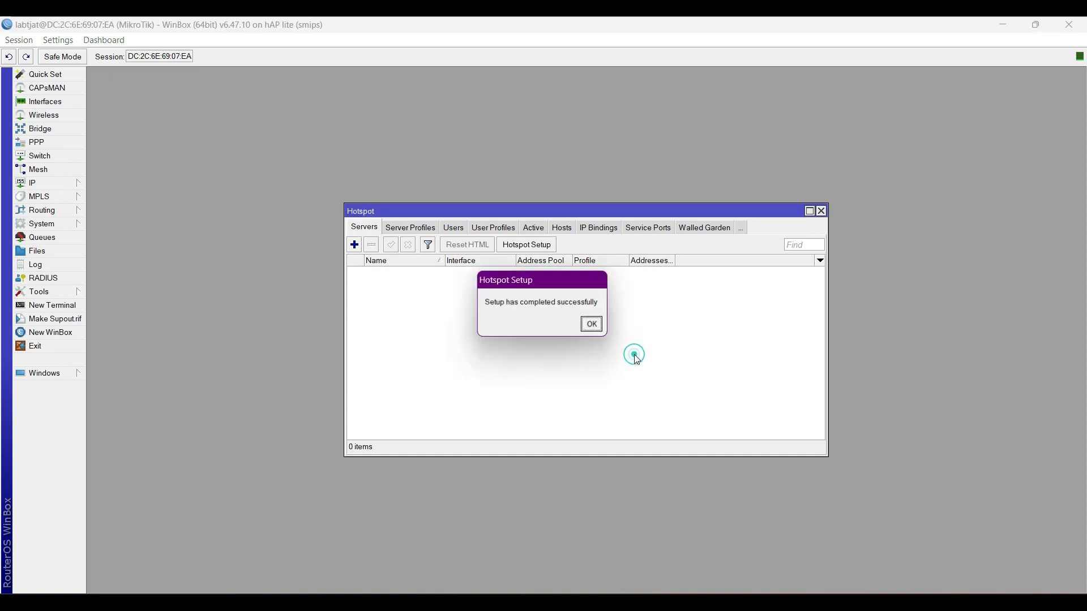
pyautogui.click(595, 325)
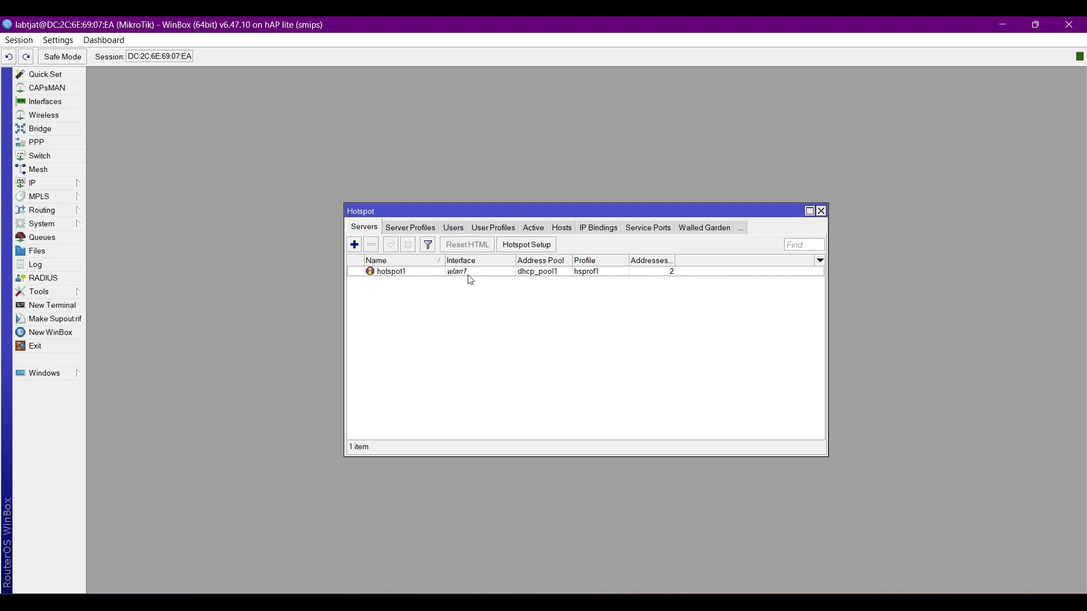
# - Check the DHCP server leases again and close the DHCP server window
pyautogui.click(49, 183)
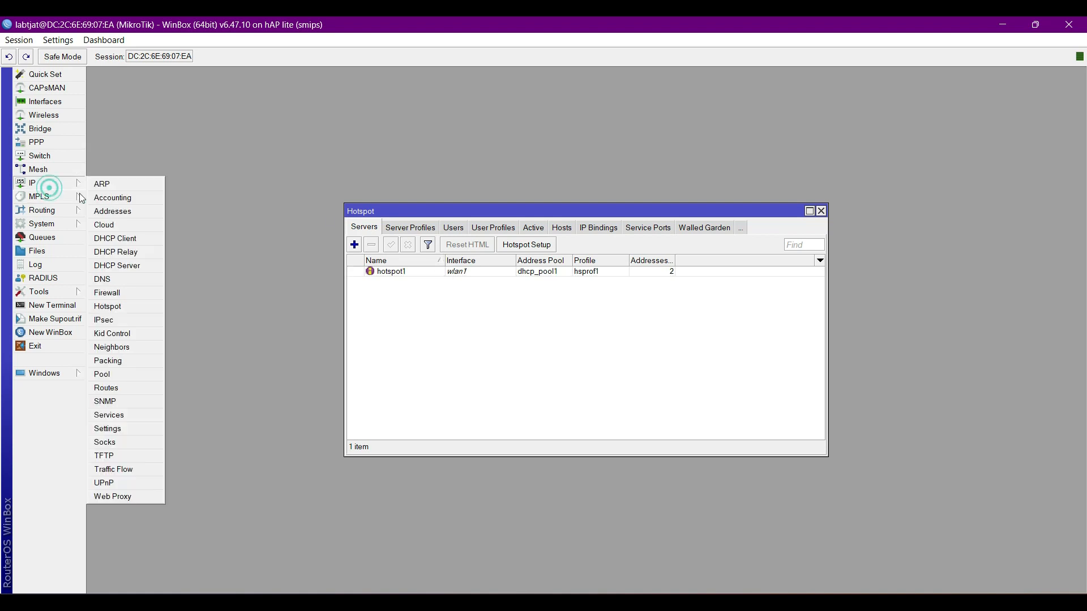
pyautogui.click(129, 267)
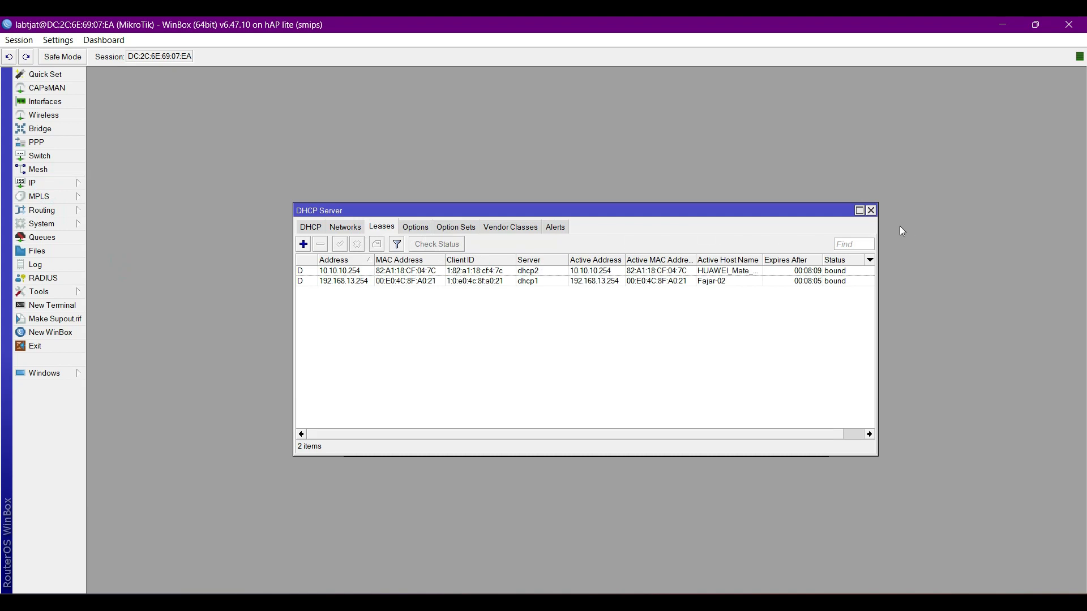
pyautogui.click(871, 211)
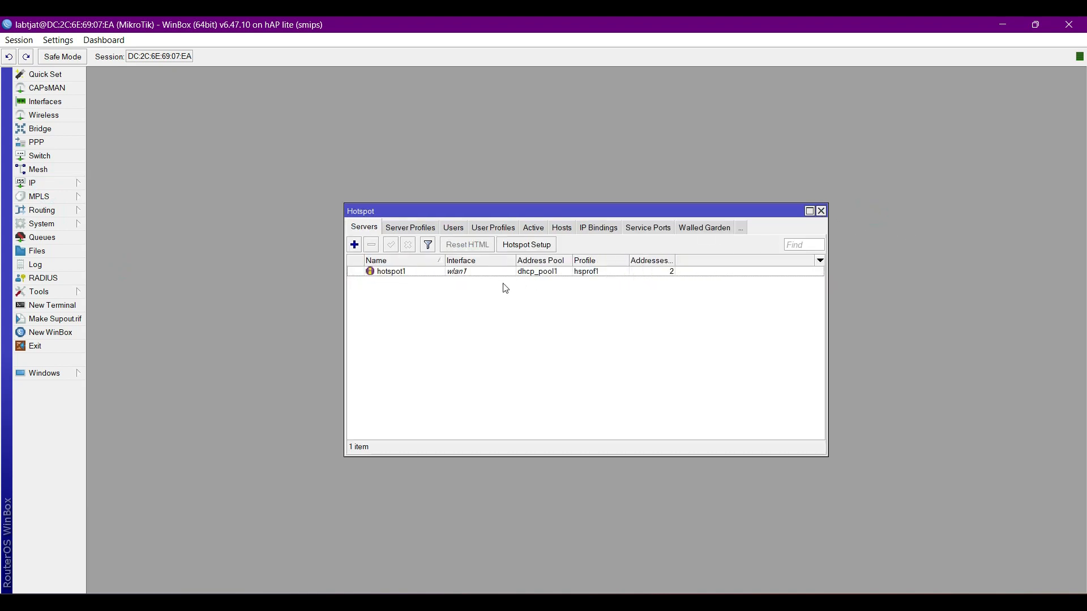
# - Turn on the computer's Wi-Fi in Windows and open the list of available networks
pyautogui.click(481, 306)
pyautogui.press('super+a')
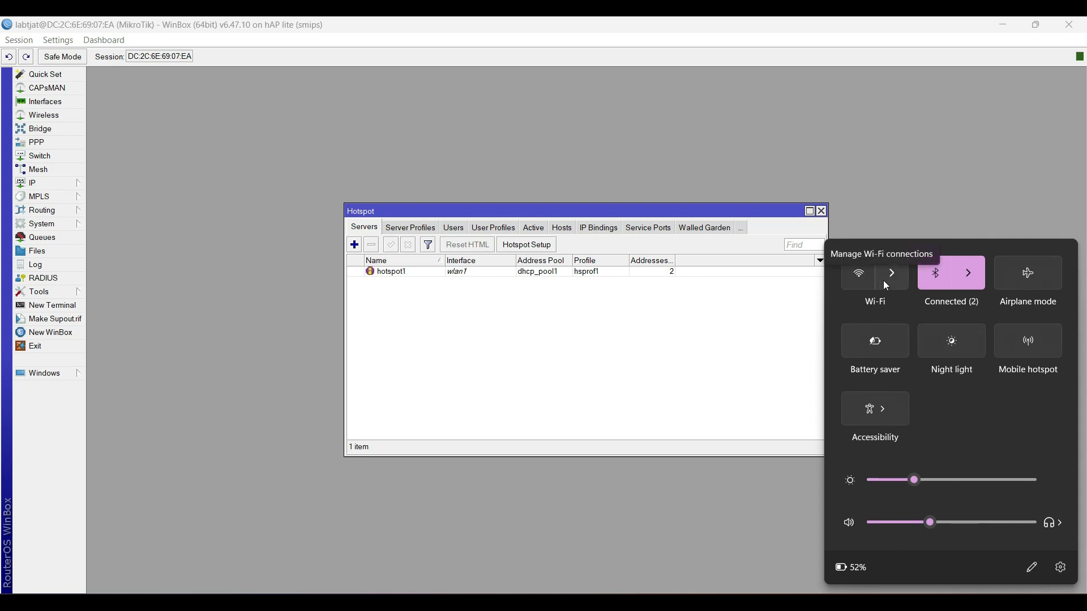
pyautogui.click(859, 286)
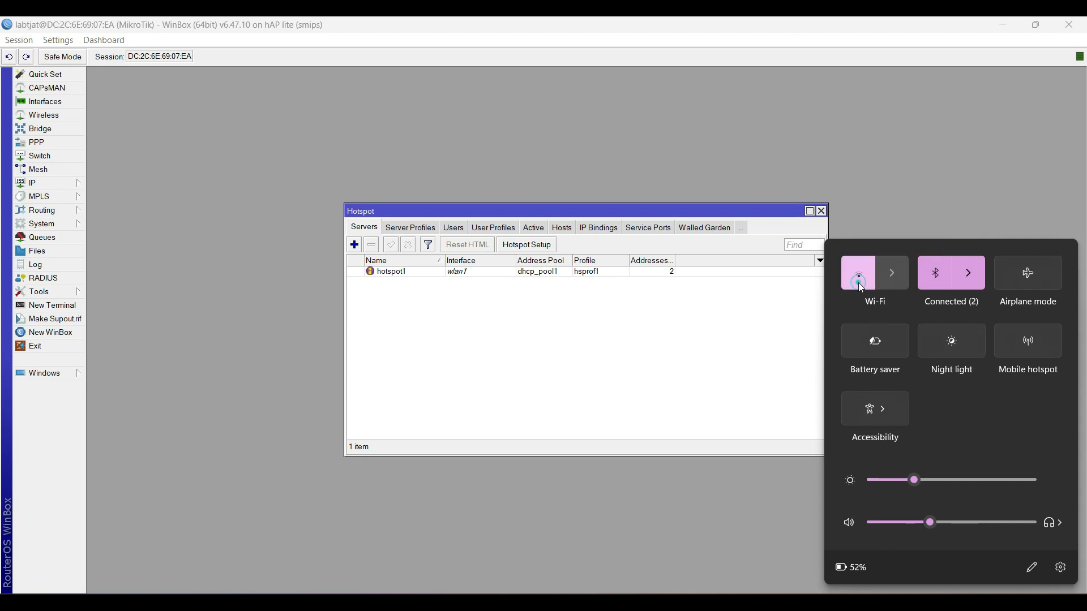
pyautogui.click(893, 275)
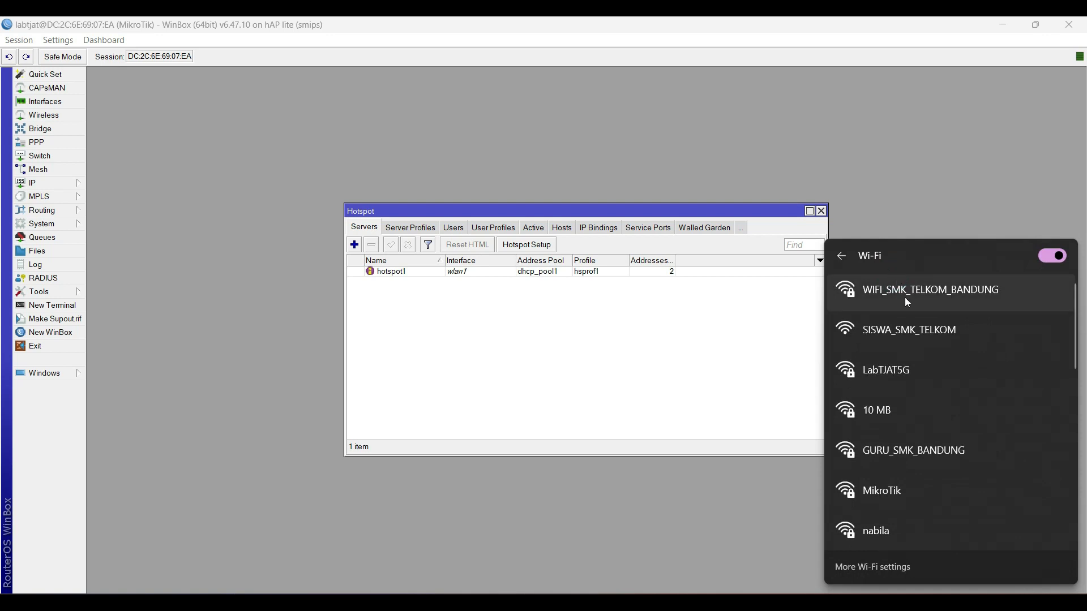
# - Look through the available Wi-Fi networks for the router's FajarTest access point, reopening the list once
pyautogui.scroll(-2, 903, 383)
pyautogui.scroll(-6, 896, 409)
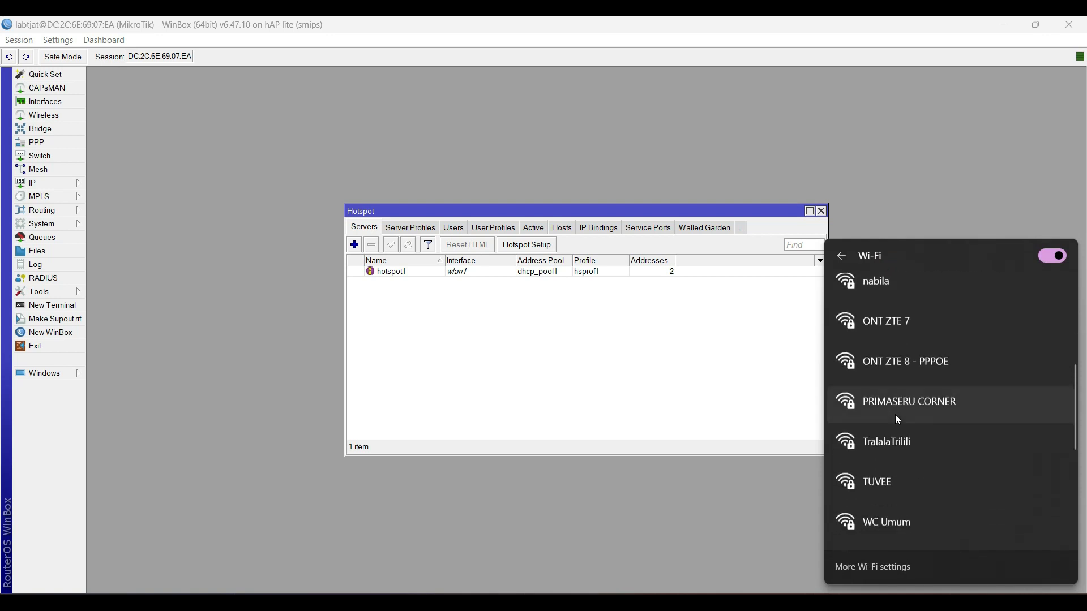
pyautogui.scroll(-2, 897, 422)
pyautogui.scroll(6, 896, 422)
pyautogui.scroll(3, 898, 424)
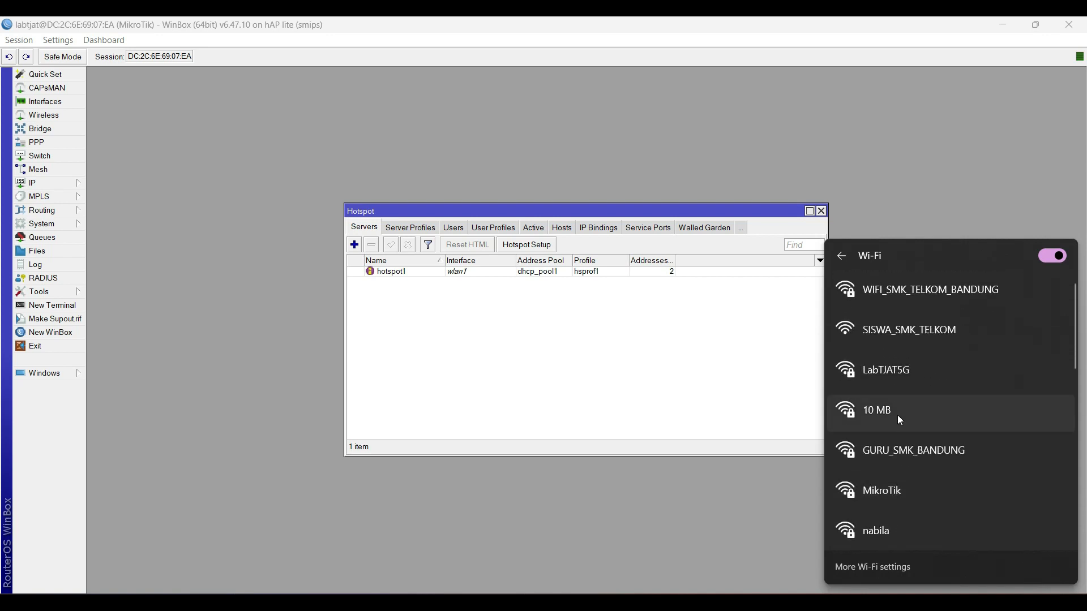
pyautogui.scroll(-7, 909, 410)
pyautogui.scroll(-2, 909, 405)
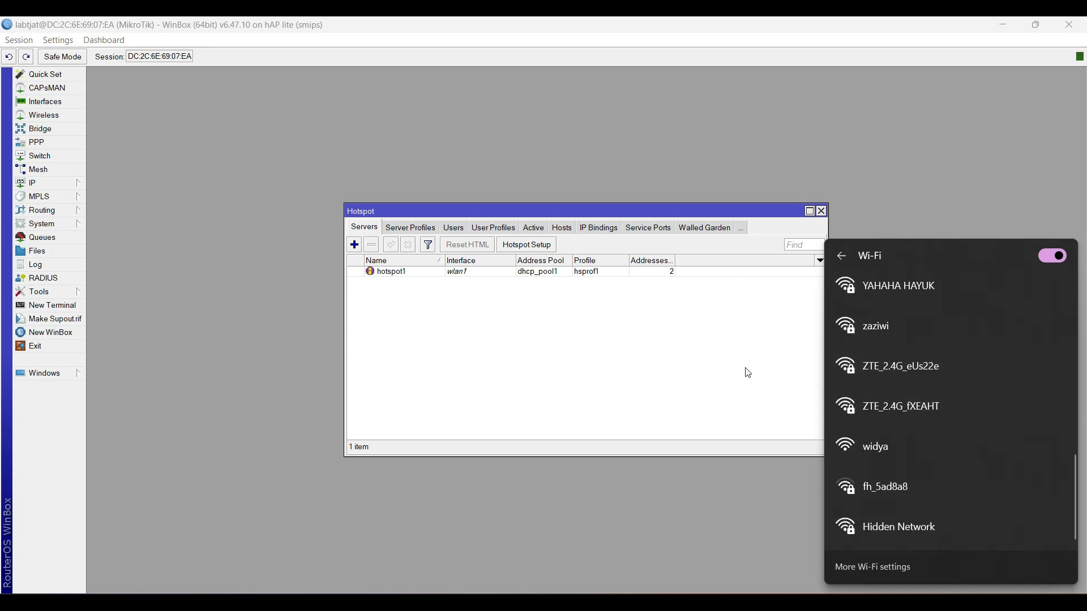
pyautogui.click(713, 357)
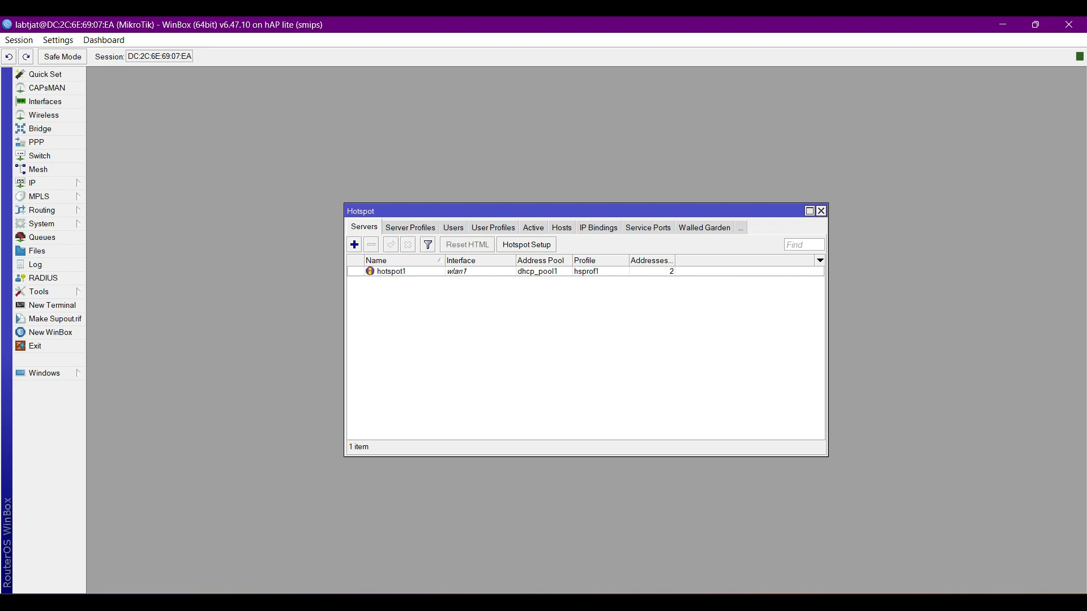
pyautogui.press('super+a')
pyautogui.click(903, 288)
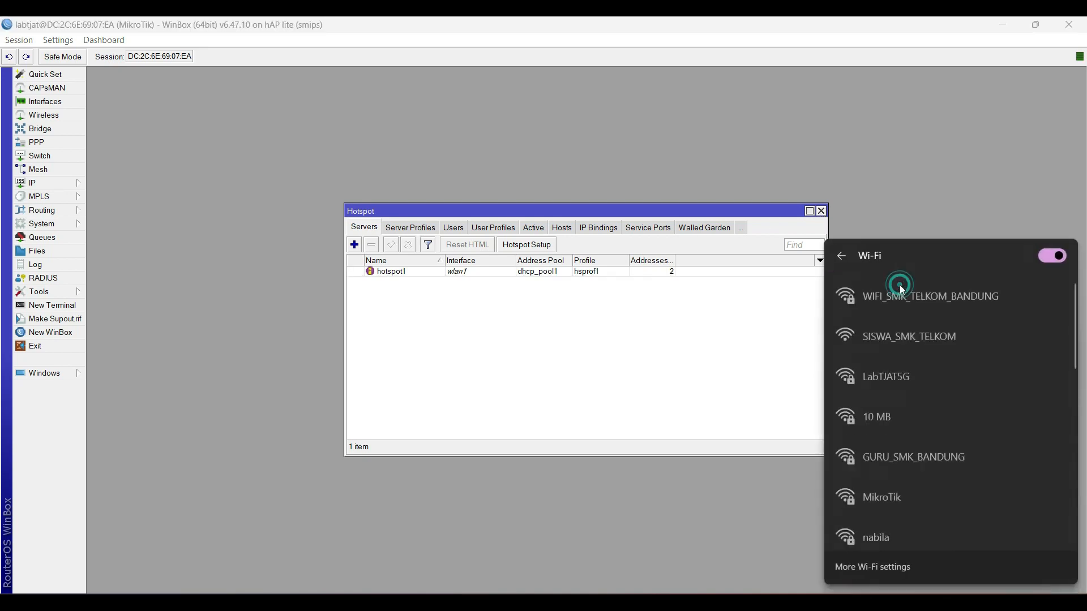
pyautogui.scroll(-6, 914, 361)
pyautogui.scroll(-7, 925, 378)
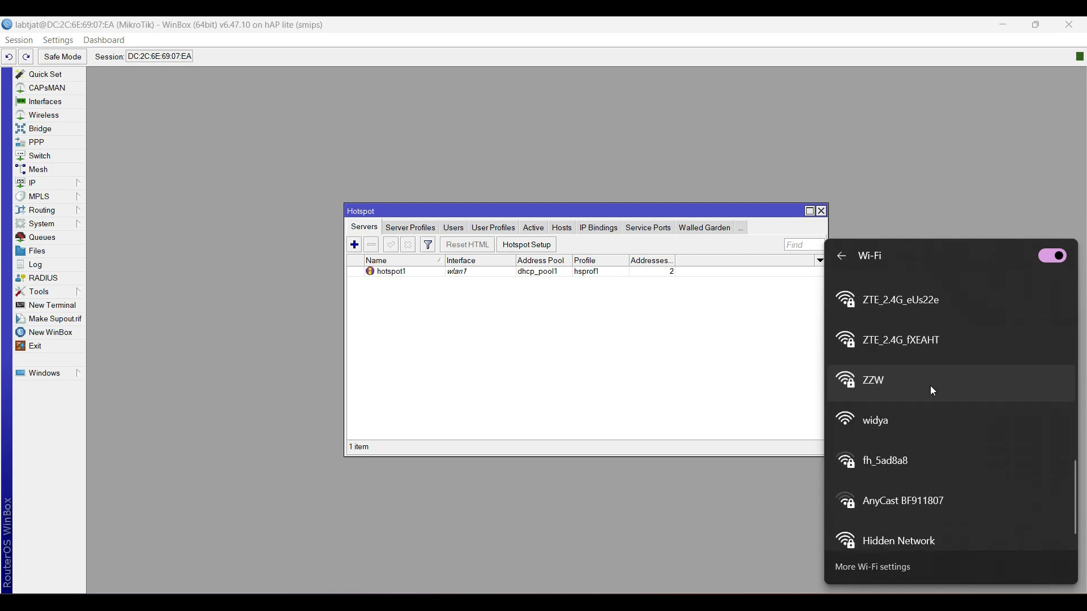
pyautogui.scroll(12, 945, 394)
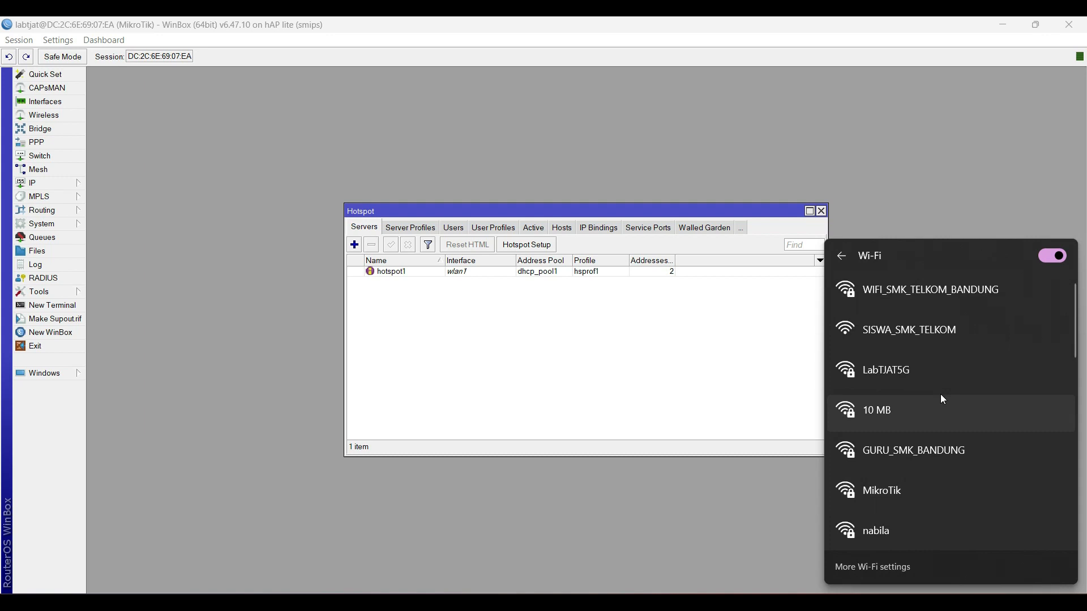
# - Turn the computer's Wi-Fi off and back on to refresh the list of available networks
pyautogui.click(1055, 256)
pyautogui.click(1055, 256)
pyautogui.click(1055, 256)
pyautogui.click(1055, 257)
pyautogui.click(1053, 258)
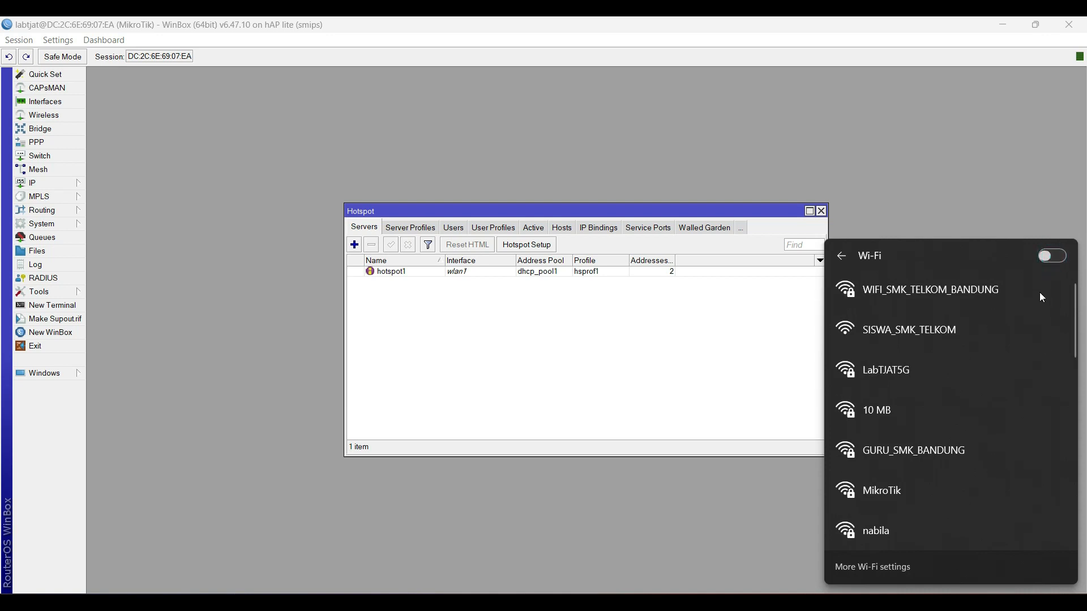
pyautogui.click(1051, 260)
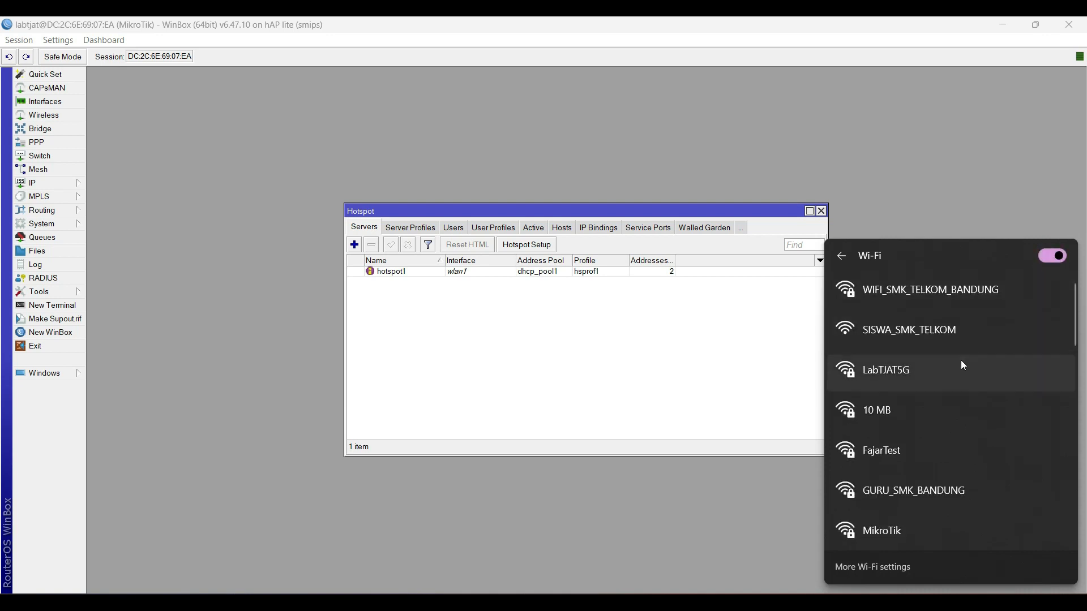
# - Connect the computer to the FajarTest wireless network, entering its network security key
pyautogui.click(885, 453)
pyautogui.click(1000, 520)
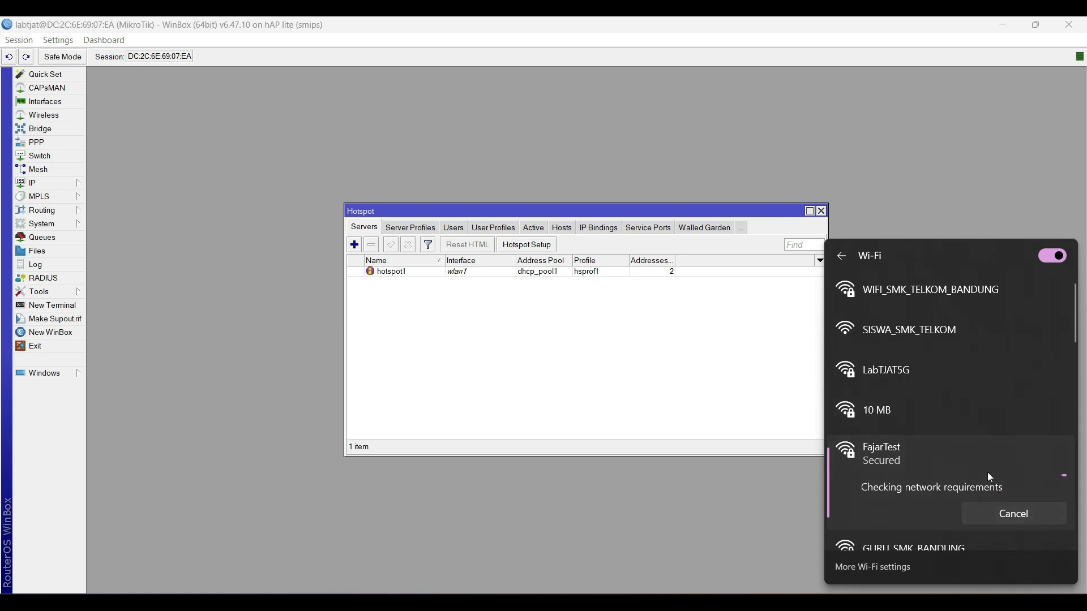
pyautogui.write('******')
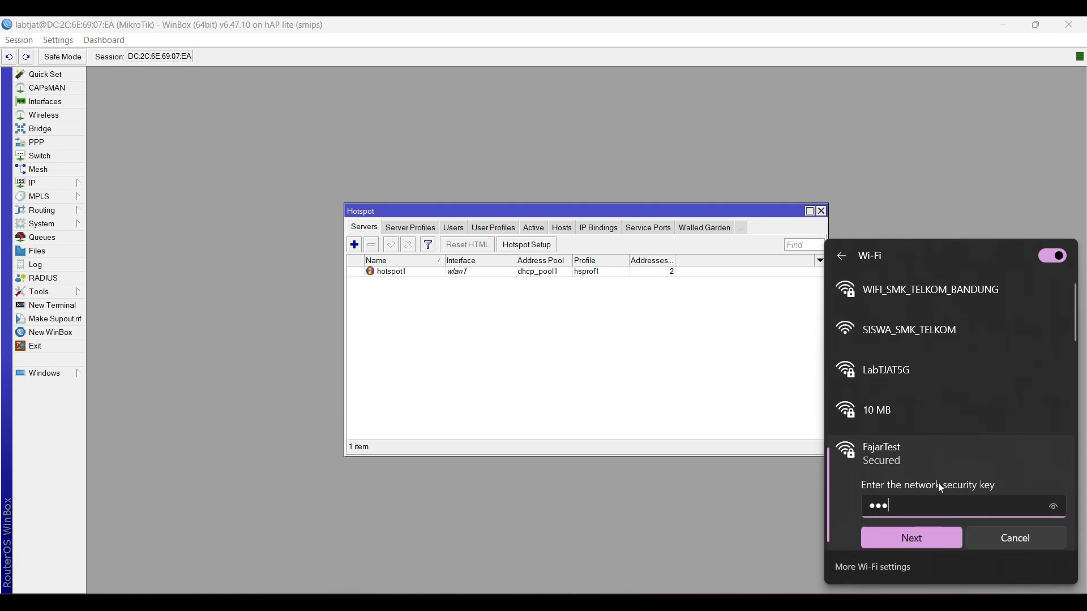
pyautogui.write('****')
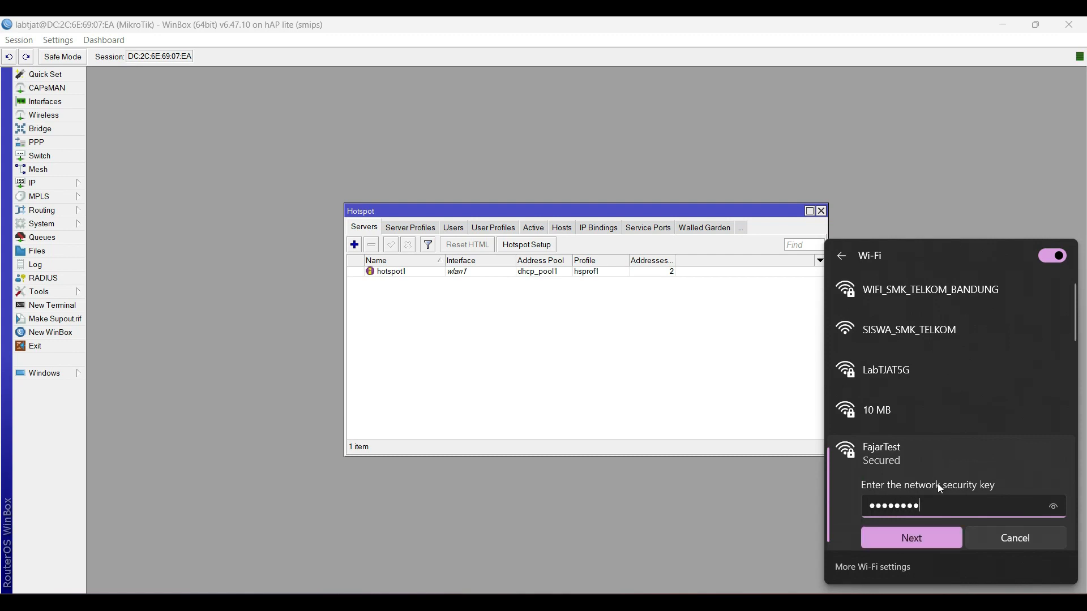
pyautogui.click(906, 539)
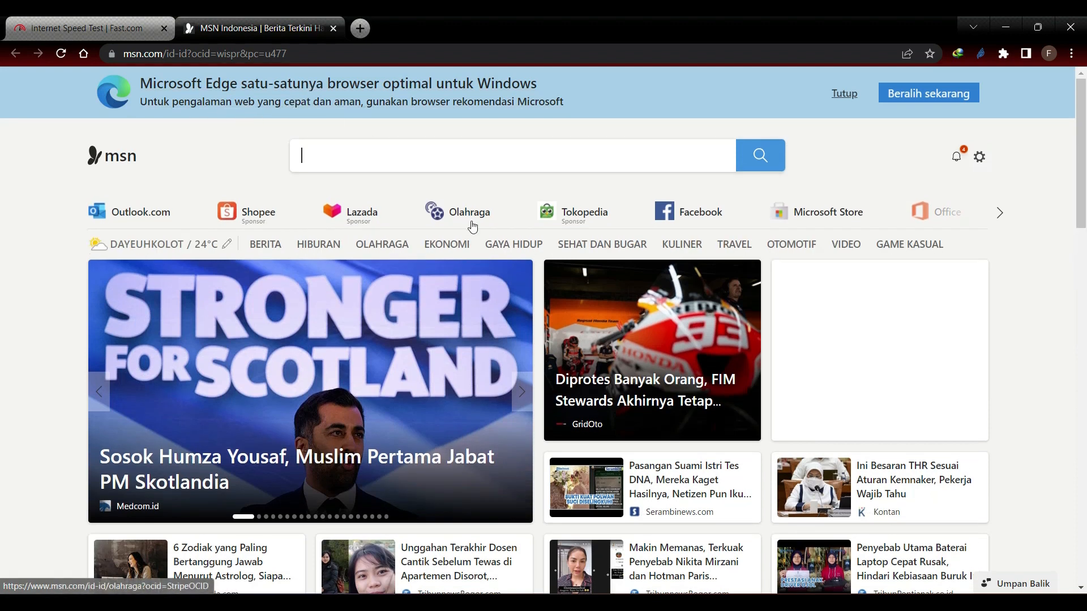
# - Try opening the main MSN news article, minimize WinBox, and load the hotspot login page at fajarnug.com in the browser
pyautogui.click(318, 470)
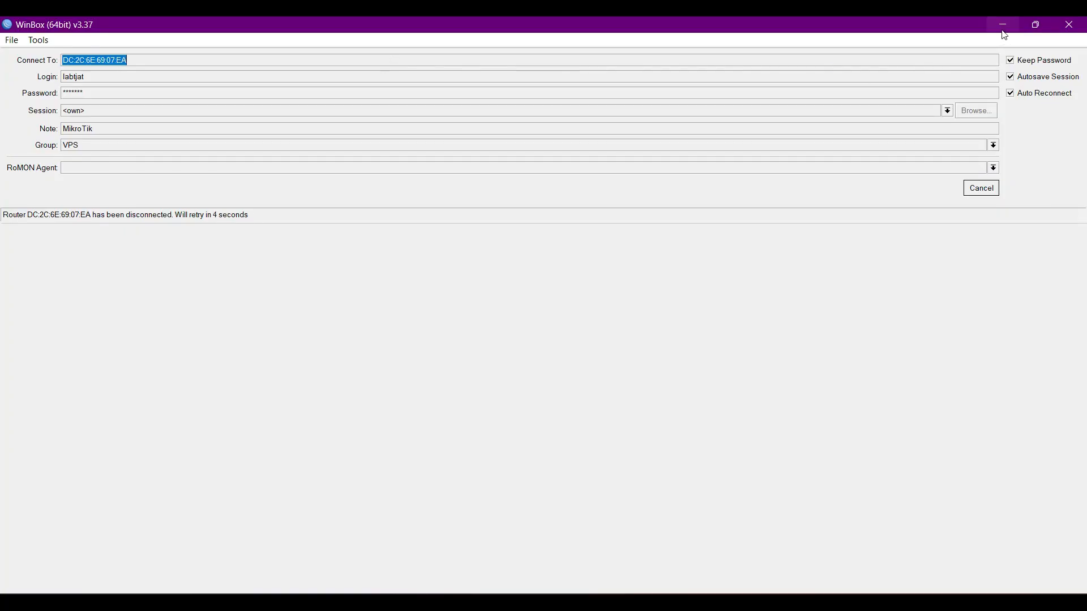
pyautogui.click(1003, 29)
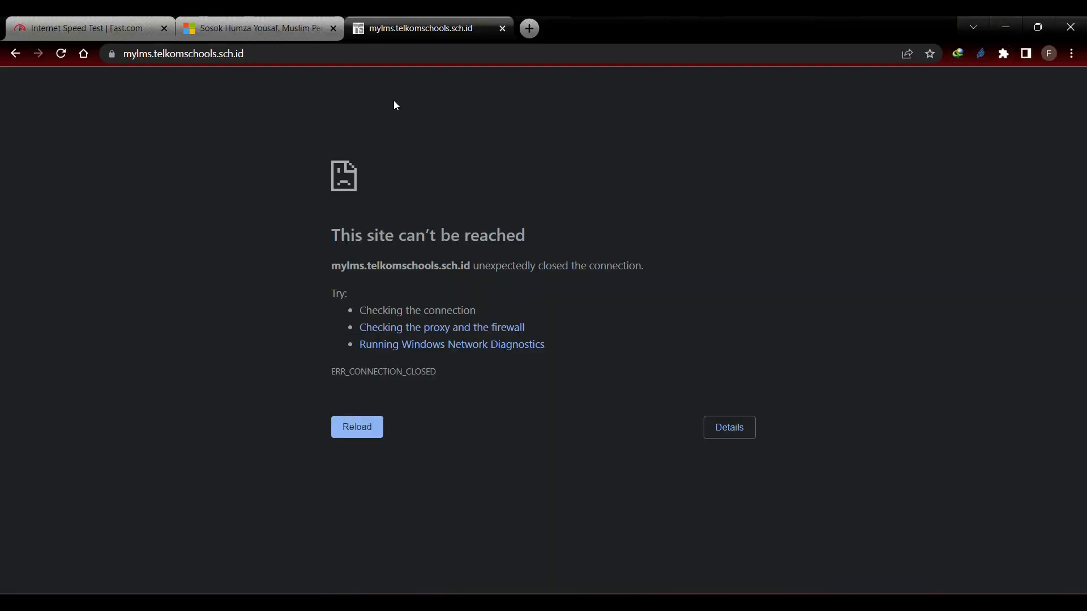
pyautogui.click(296, 53)
pyautogui.write('fajarnug.com')
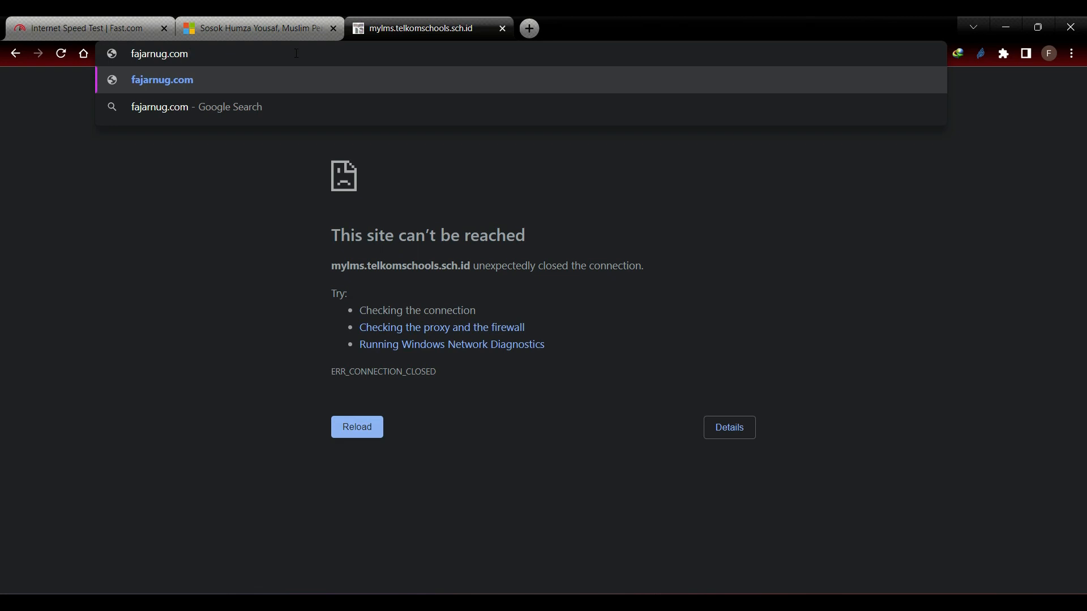
pyautogui.press('Return')
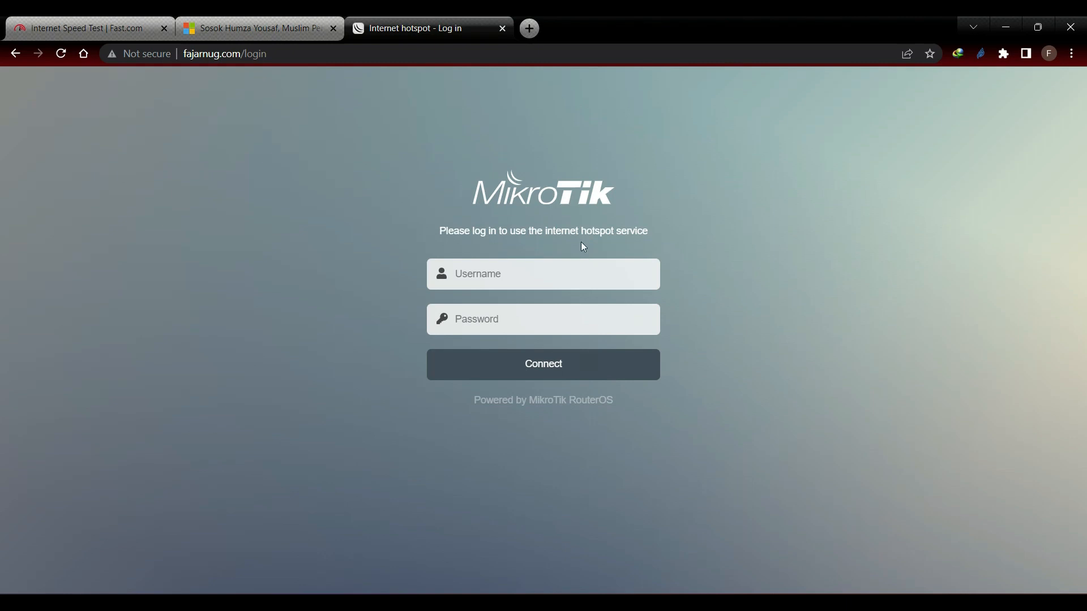
# - Log in to the hotspot with the local user's name and password, and dismiss the browser's password prompts without saving
pyautogui.click(482, 284)
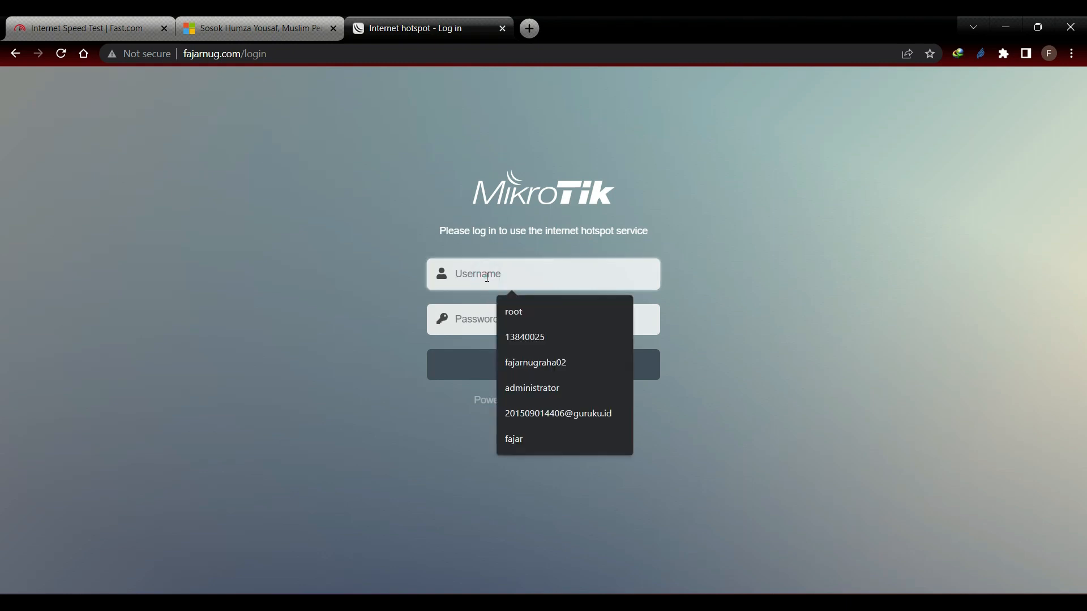
pyautogui.write('fajar')
pyautogui.press('Tab')
pyautogui.write('***')
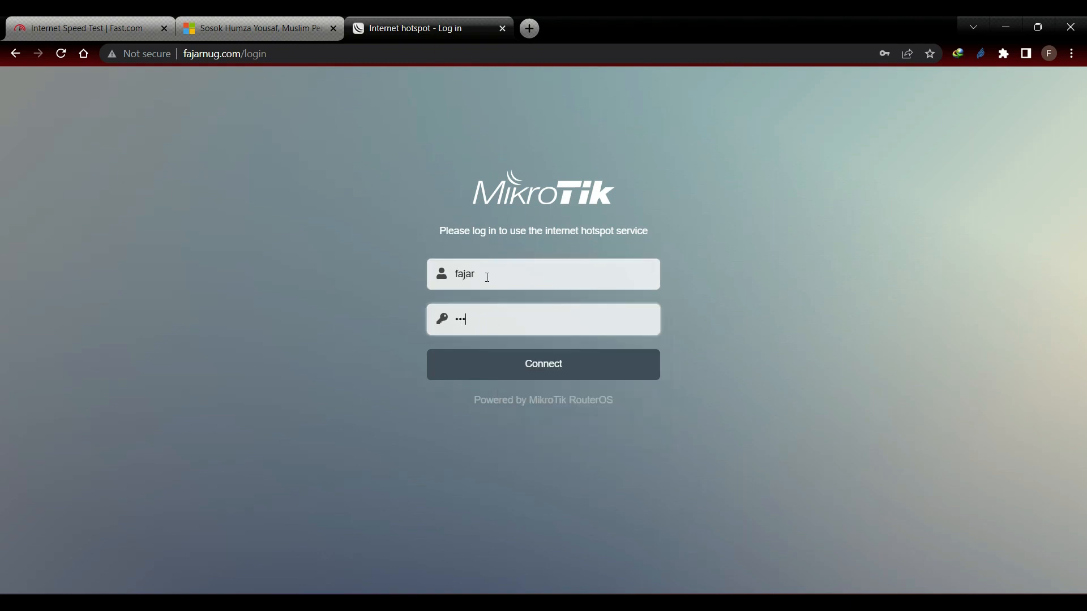
pyautogui.click(489, 371)
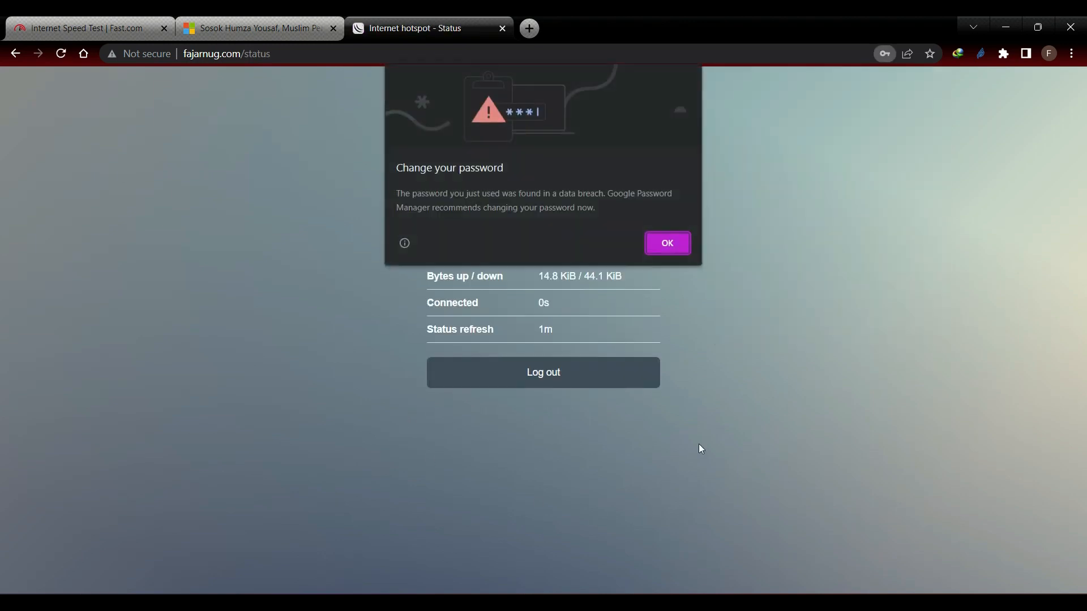
pyautogui.click(668, 243)
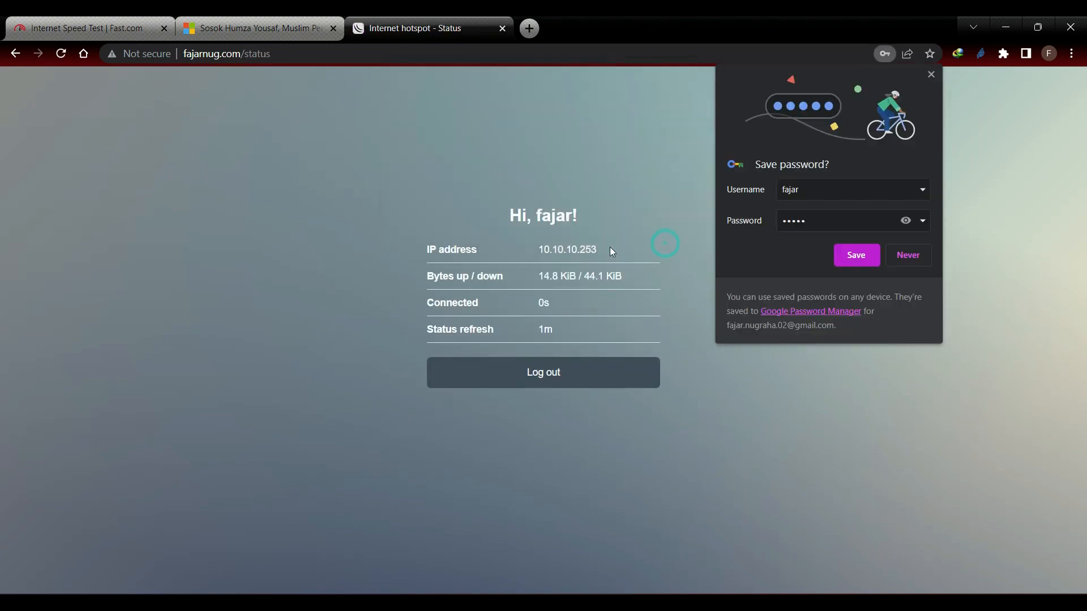
pyautogui.click(931, 74)
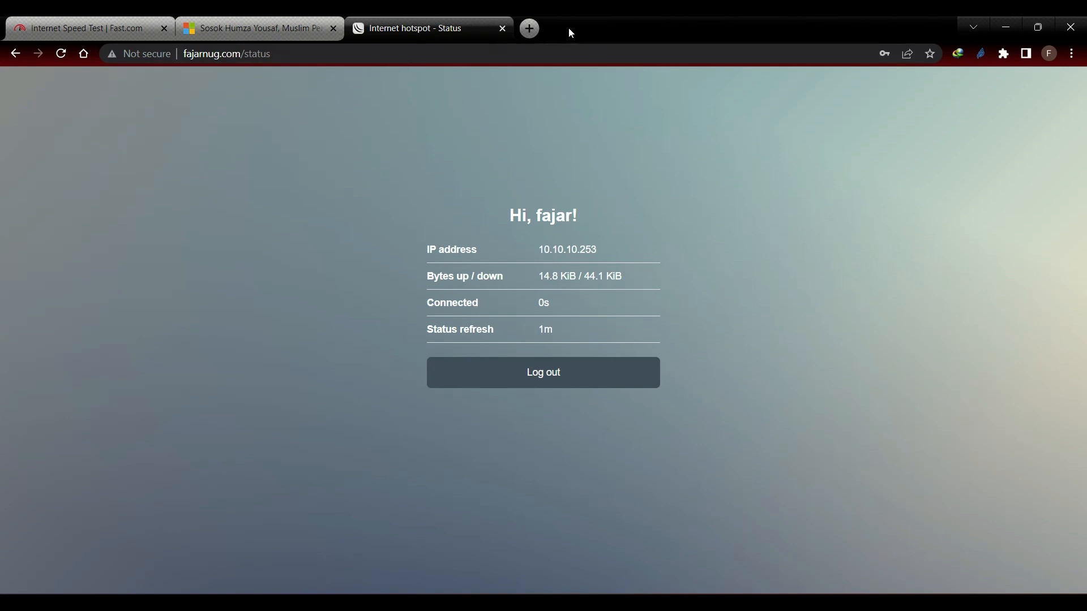
# - Run an internet speed test on fast.com in a separate browser tab to check the hotspot connection
pyautogui.click(697, 29)
pyautogui.write('fast')
pyautogui.press('Return')
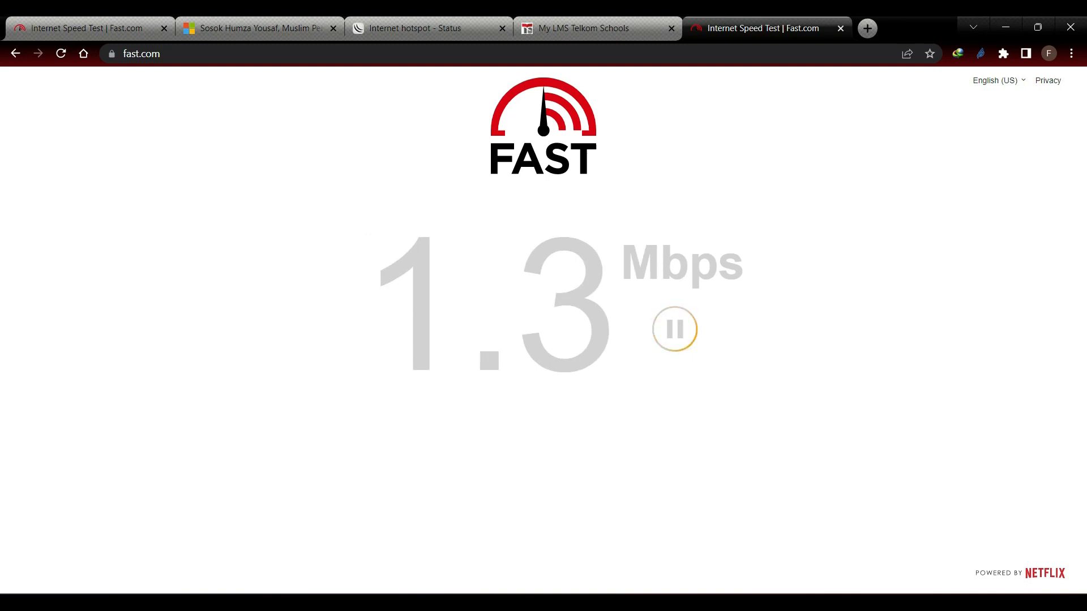
# - Switch to WinBox, cancel the automatic reconnection and try to connect to the MikroTik router again
pyautogui.click(810, 606)
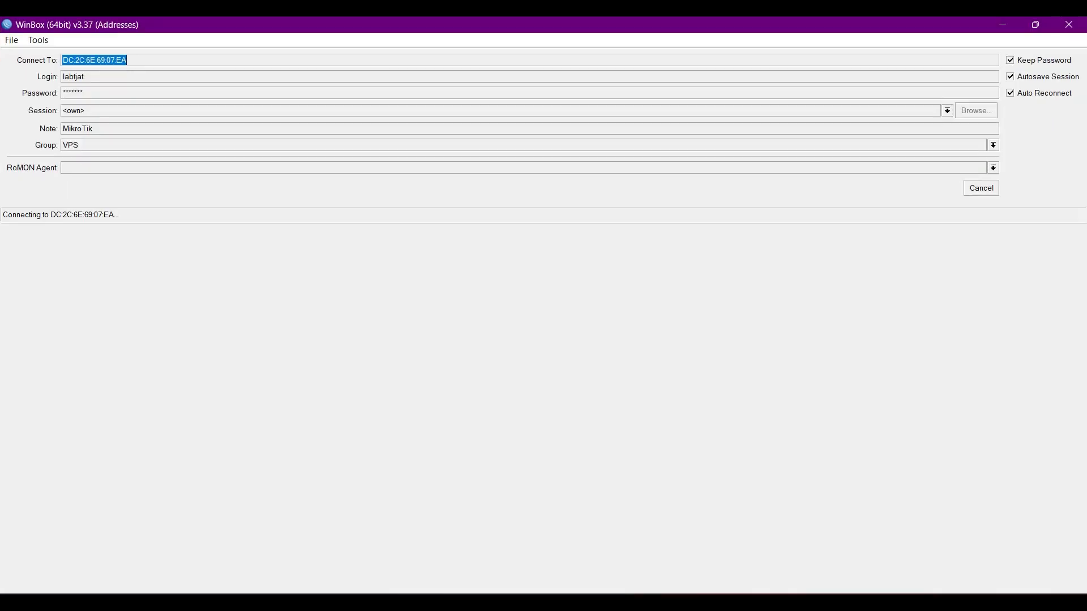
pyautogui.click(983, 191)
pyautogui.click(971, 191)
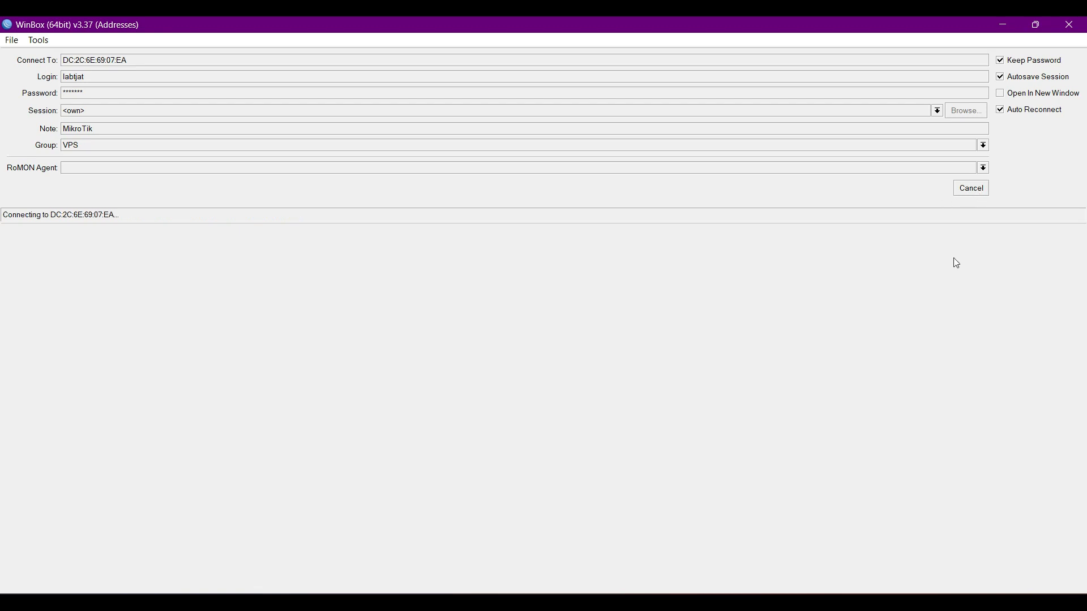
pyautogui.press('super')
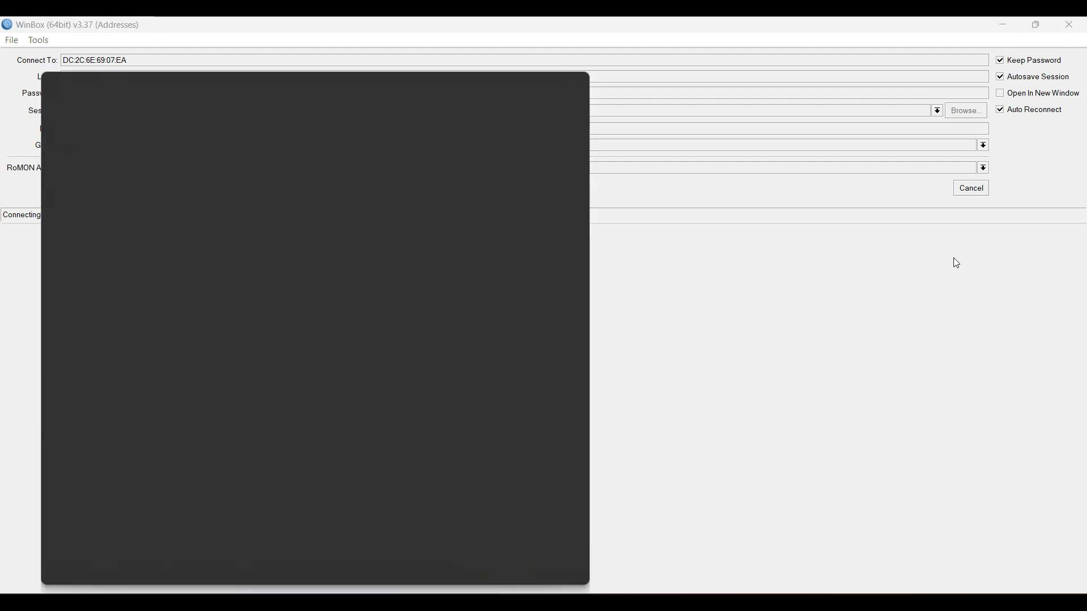
pyautogui.click(856, 291)
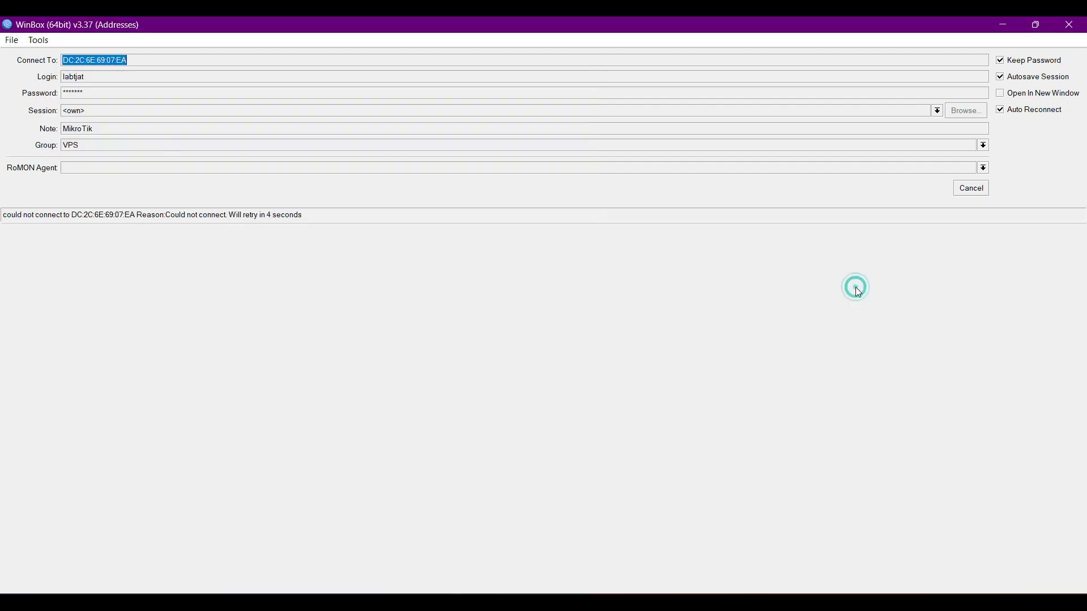